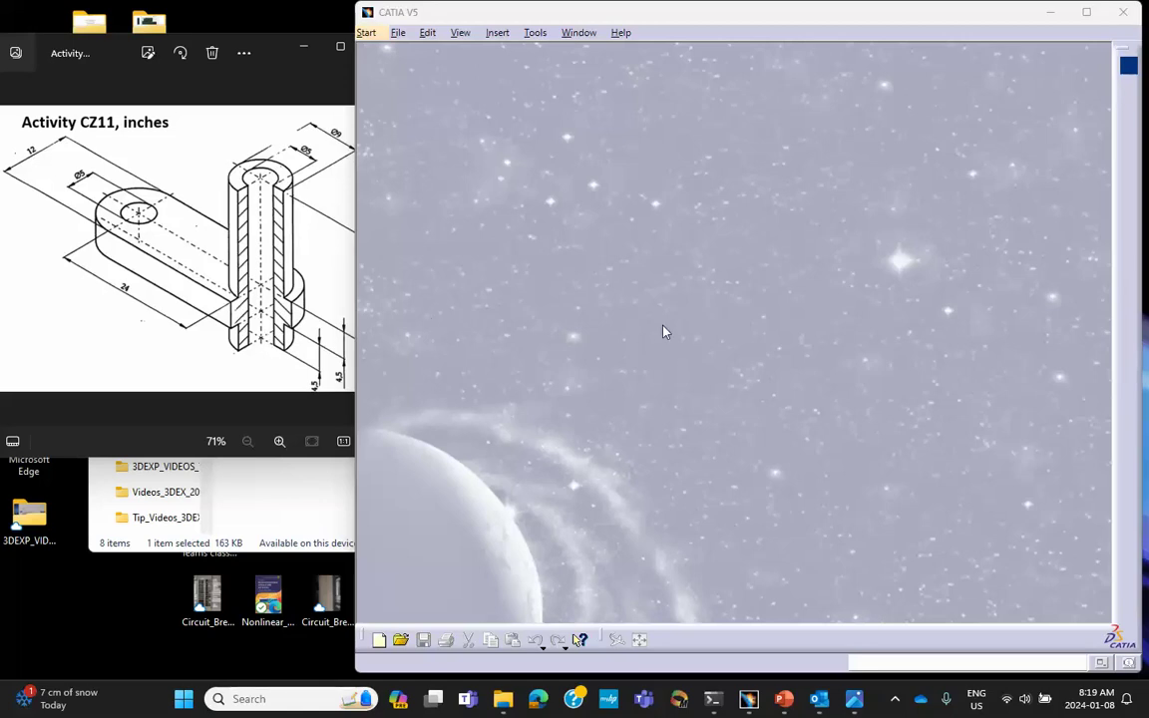
# Create a new Part document named CZ11 with hybrid design enabled
pyautogui.click(379, 643)
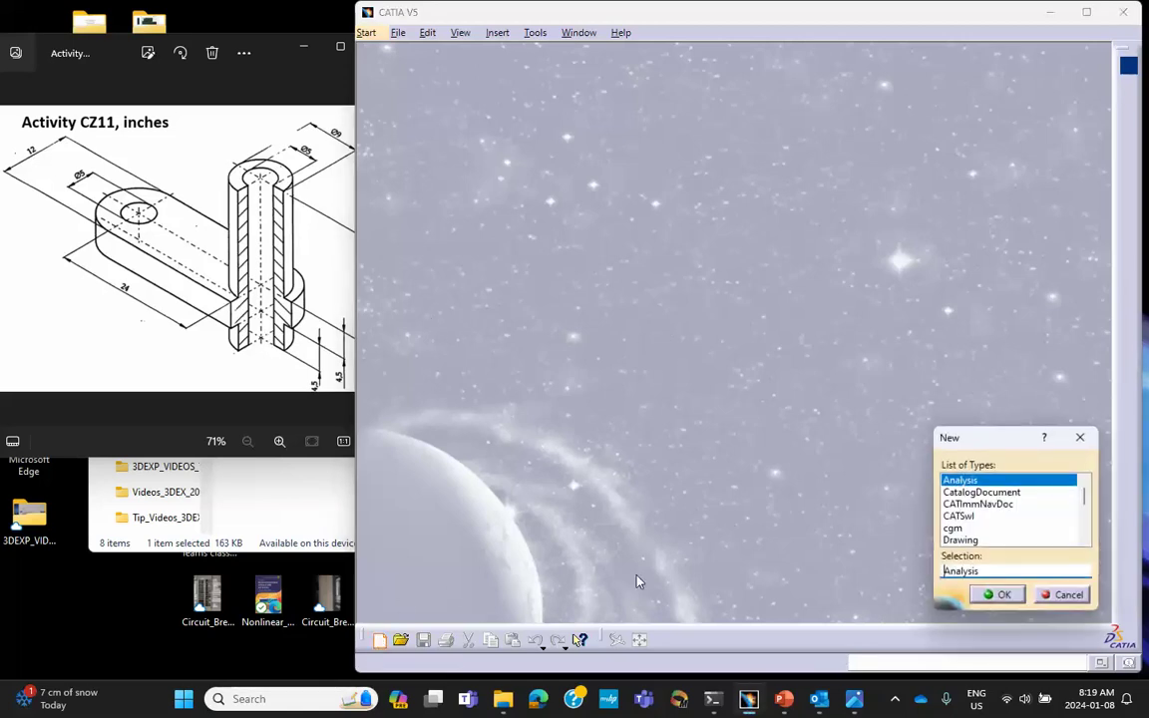
pyautogui.moveTo(1085, 496); pyautogui.dragTo(1085, 529)
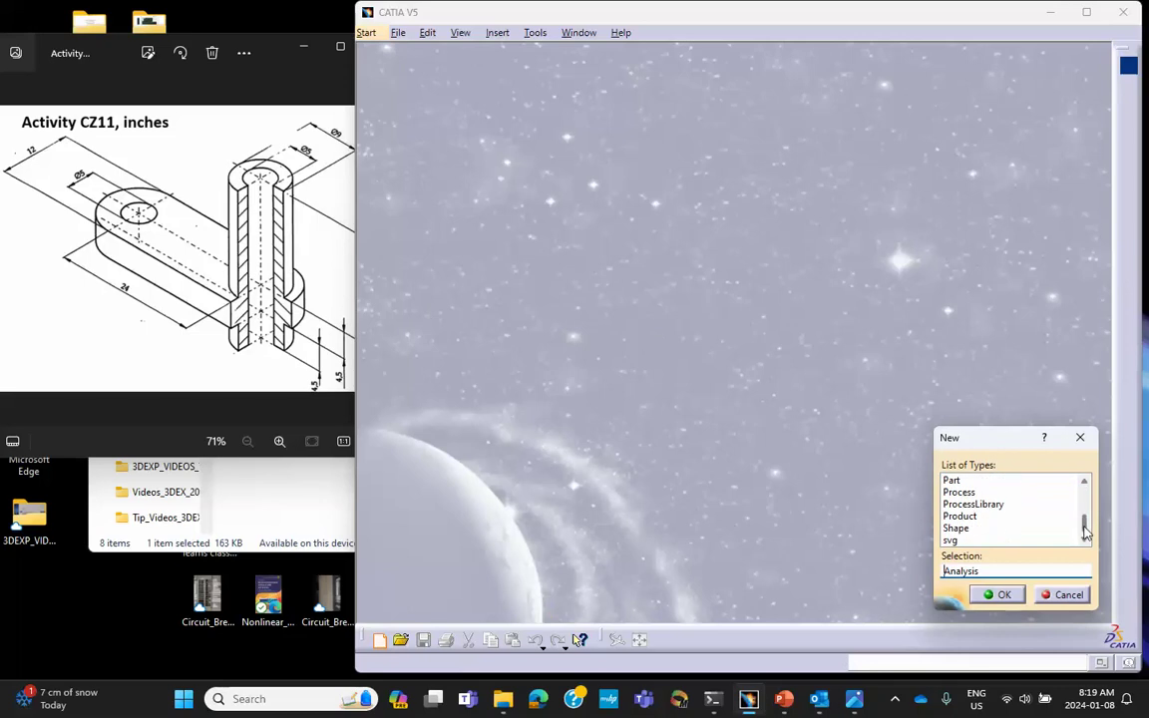
pyautogui.click(953, 479)
pyautogui.click(992, 595)
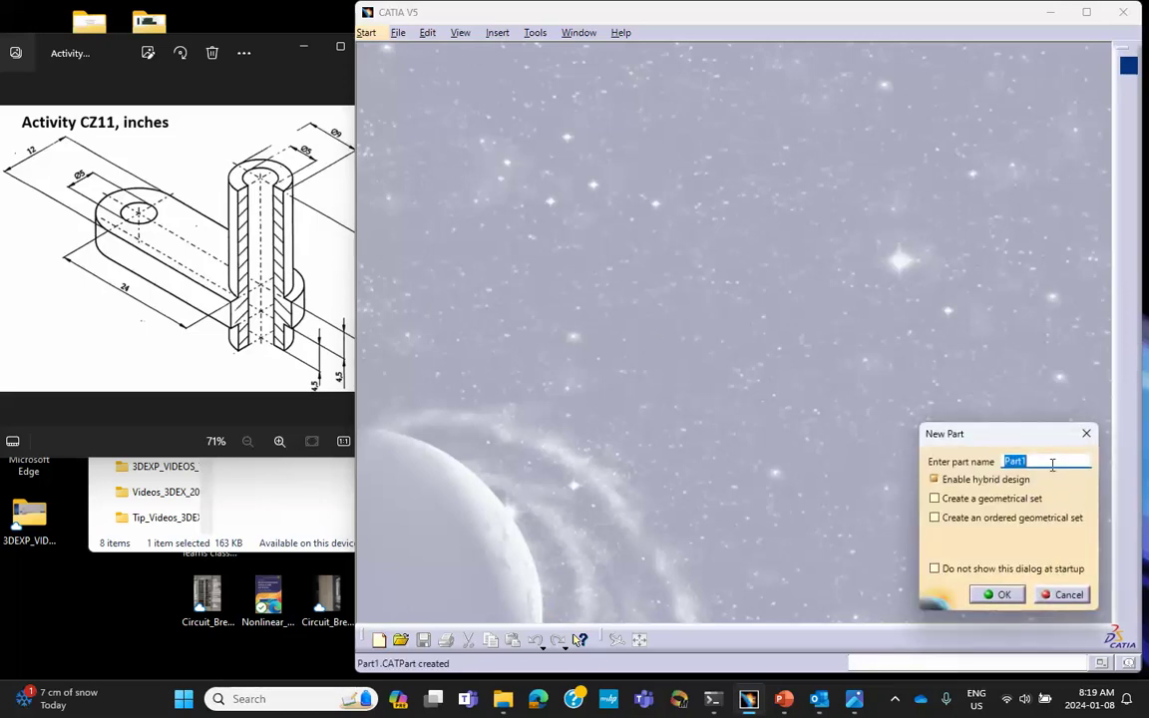
pyautogui.write('CZ11')
pyautogui.click(1005, 595)
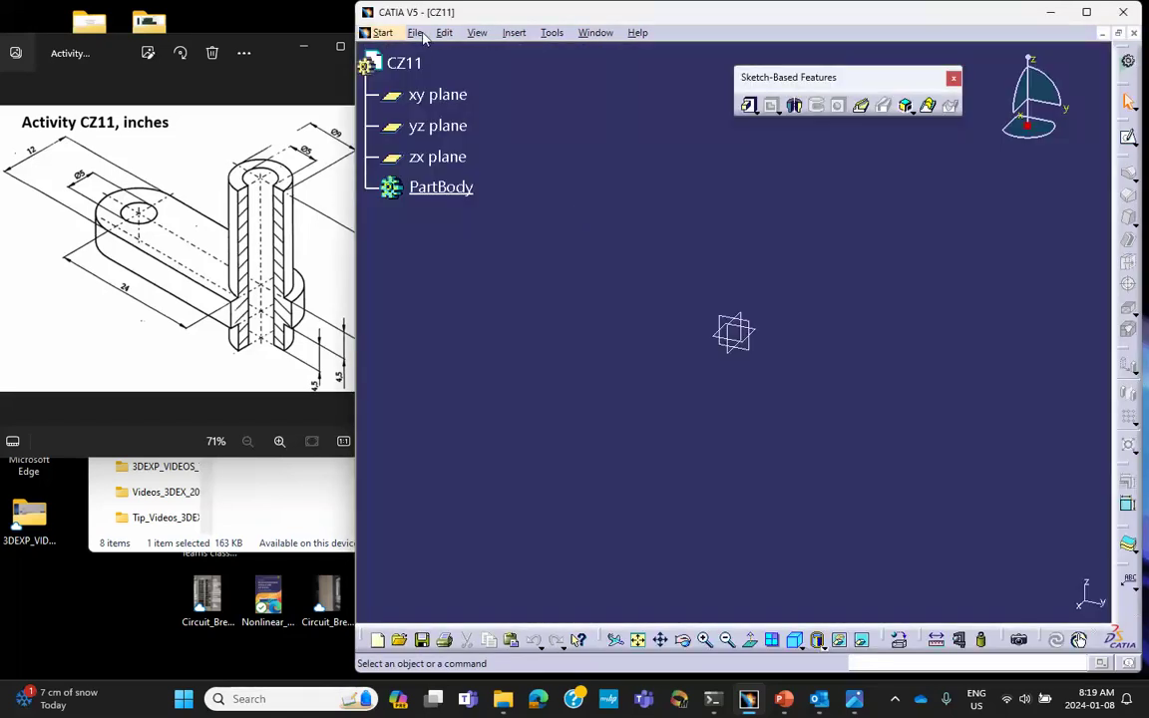
# Save the new part as CZ11 in the Week_1_CAD folder through Save Management
pyautogui.click(414, 33)
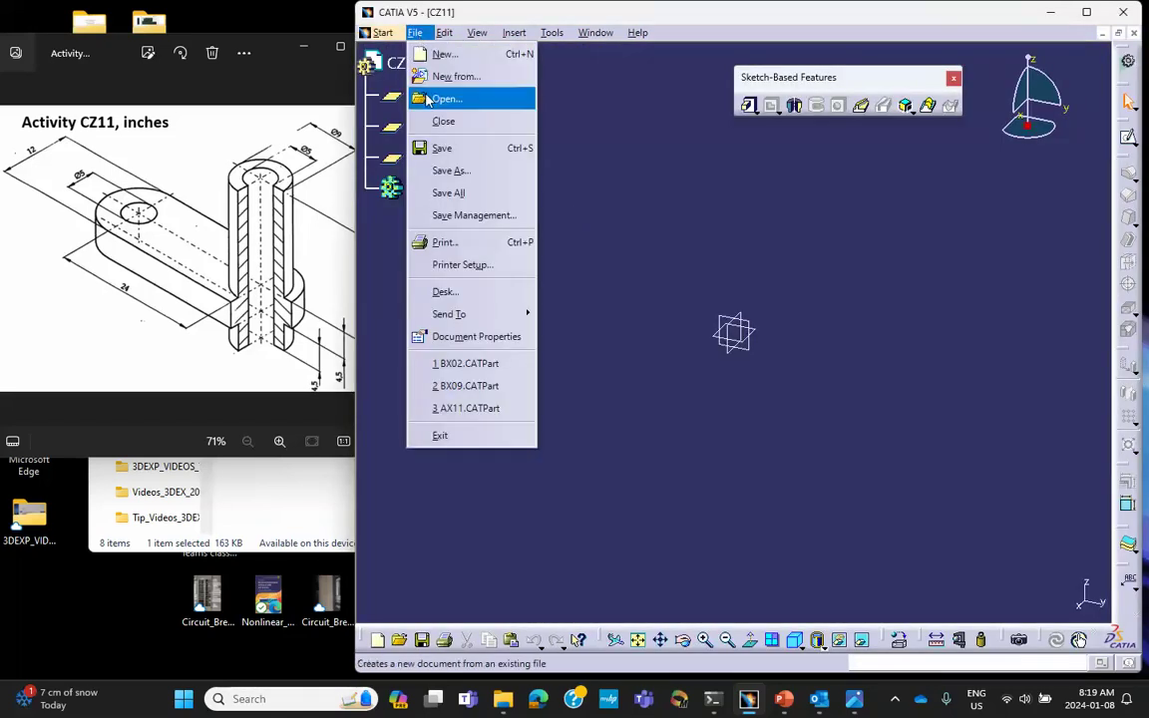
pyautogui.click(434, 207)
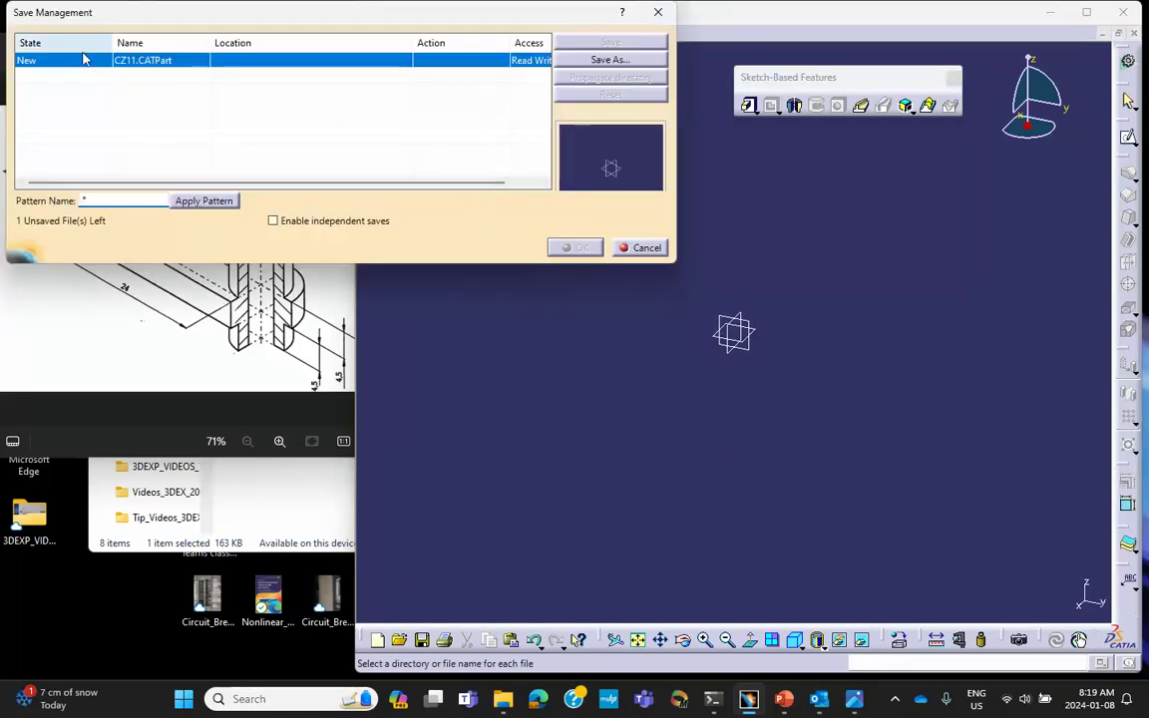
pyautogui.click(619, 60)
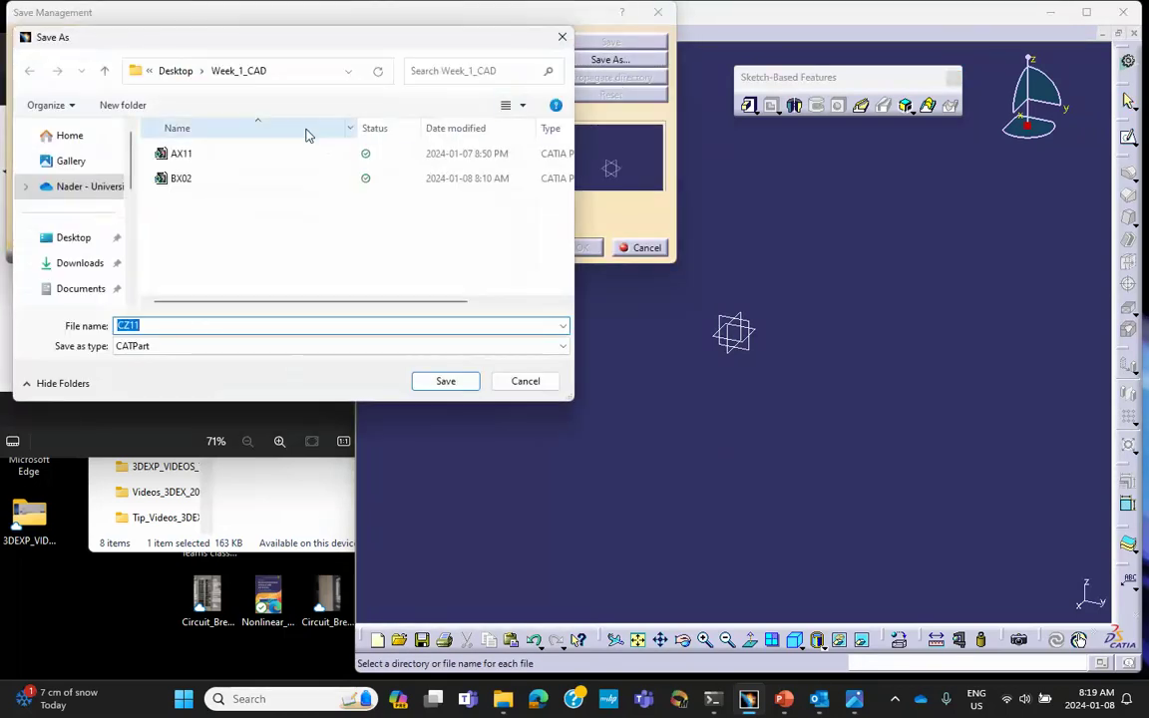
pyautogui.click(445, 380)
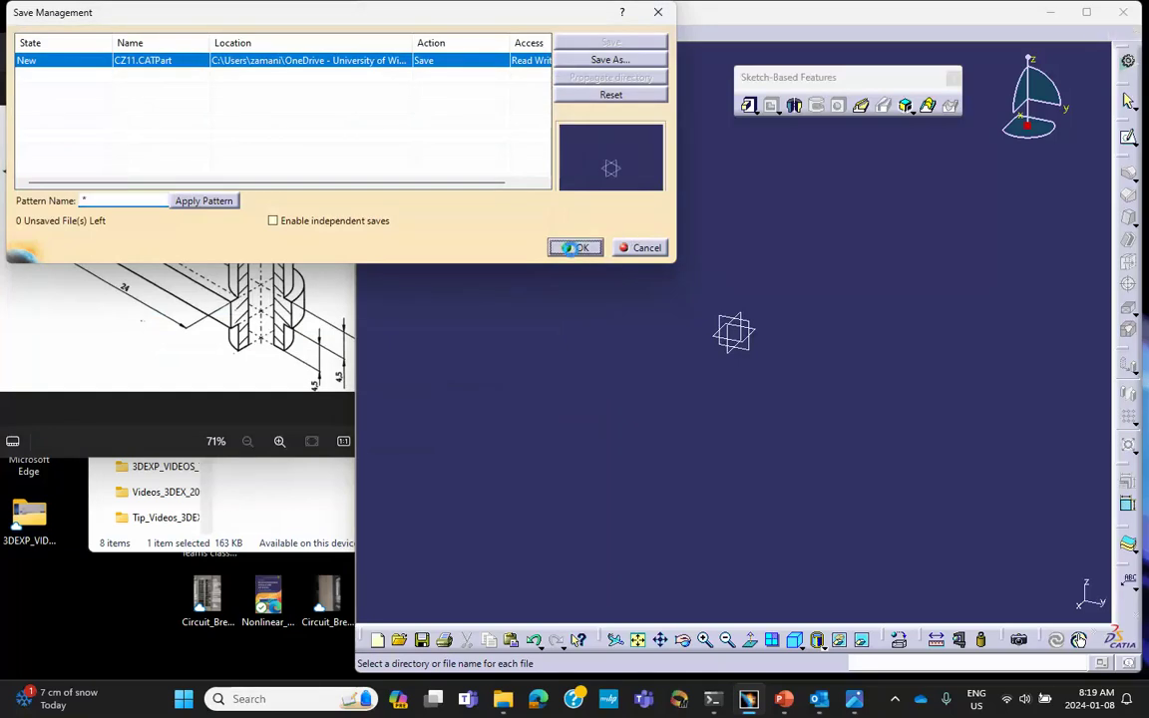
pyautogui.click(576, 248)
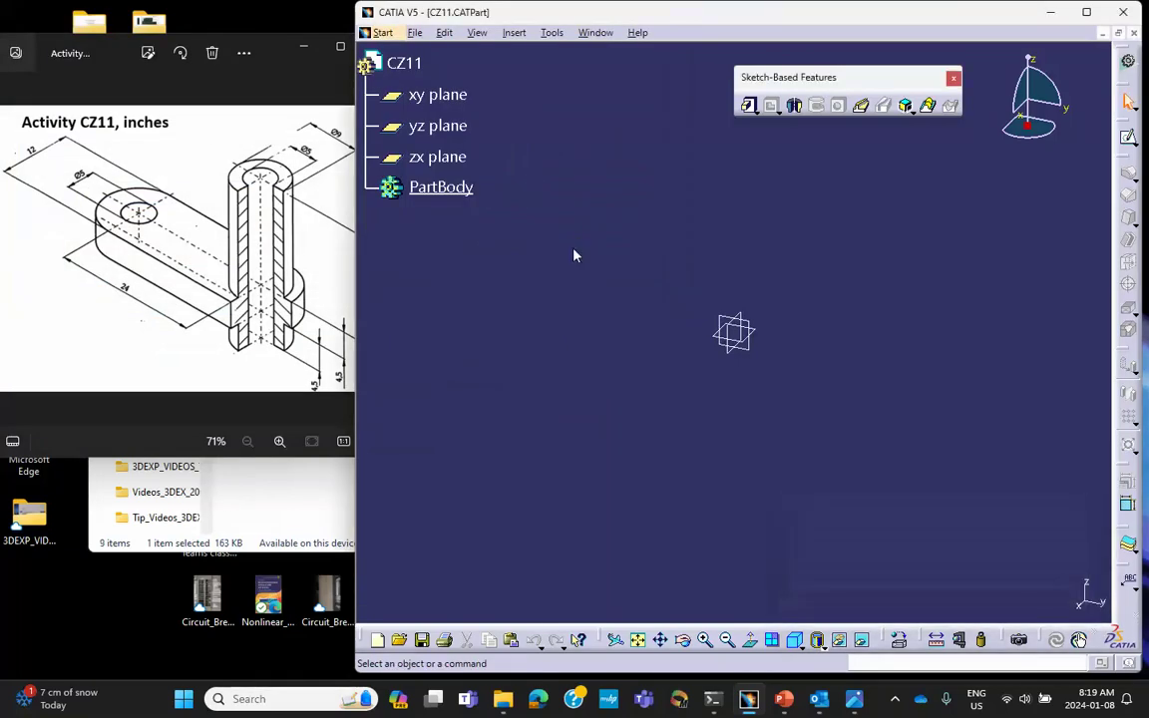
# Set the length unit to Inch (in) in the Parameters and Measure options
pyautogui.click(554, 33)
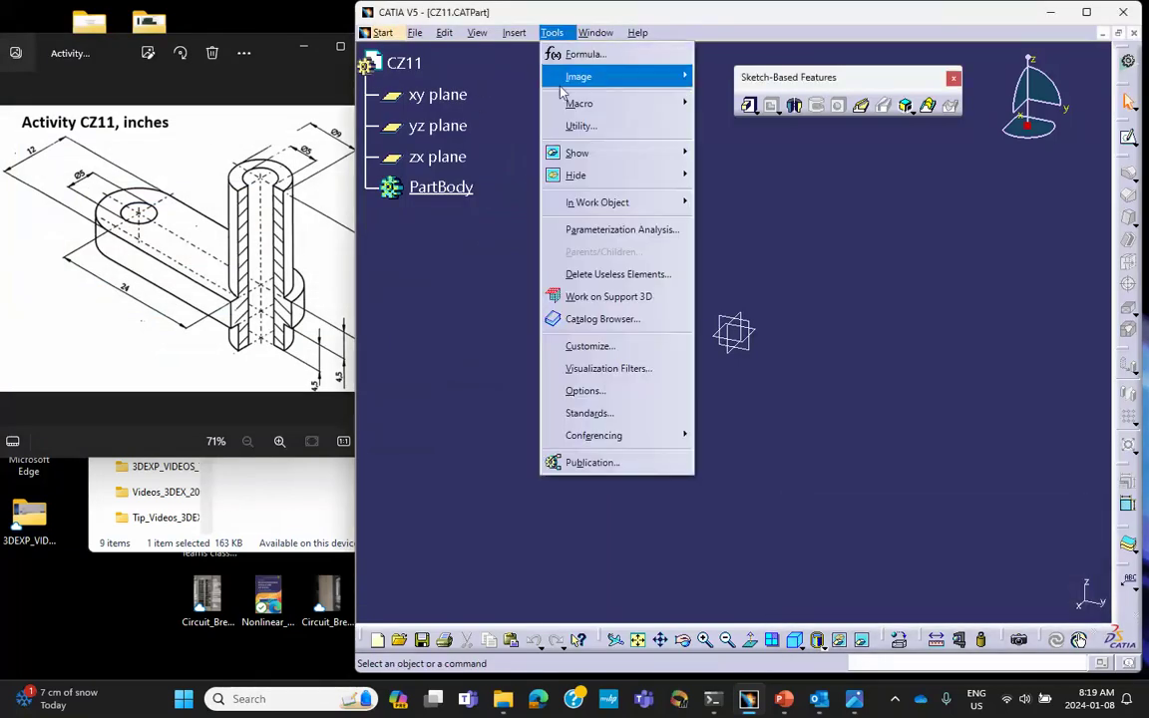
pyautogui.click(587, 391)
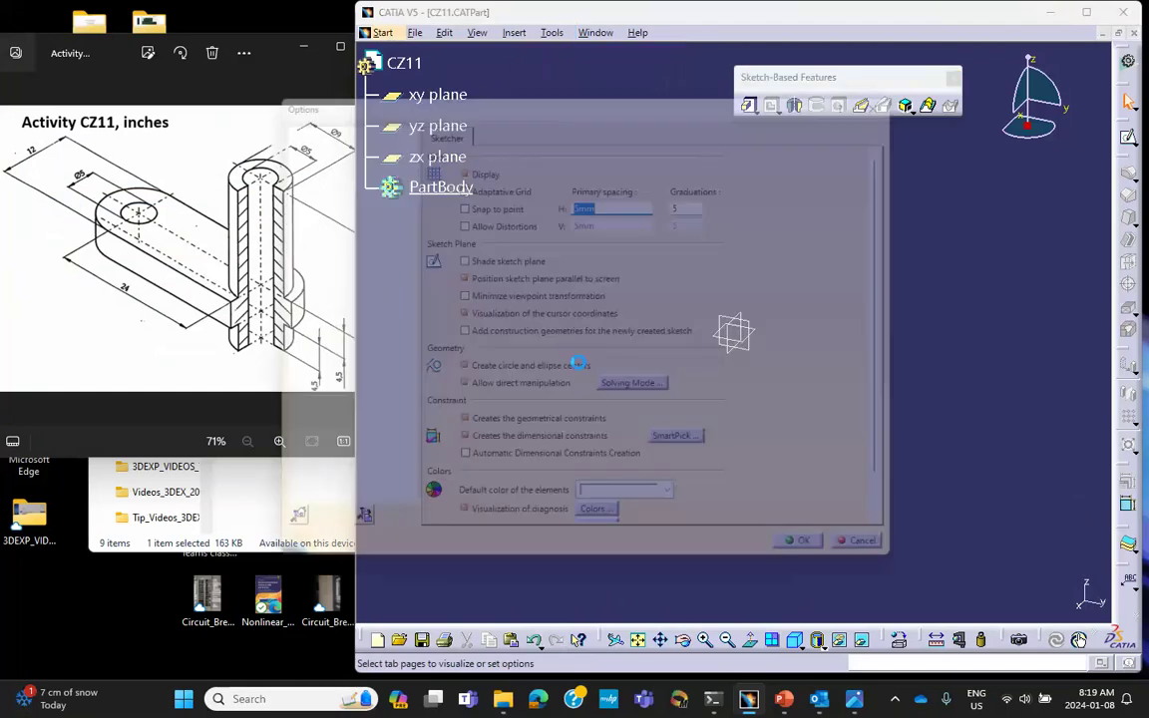
pyautogui.click(342, 233)
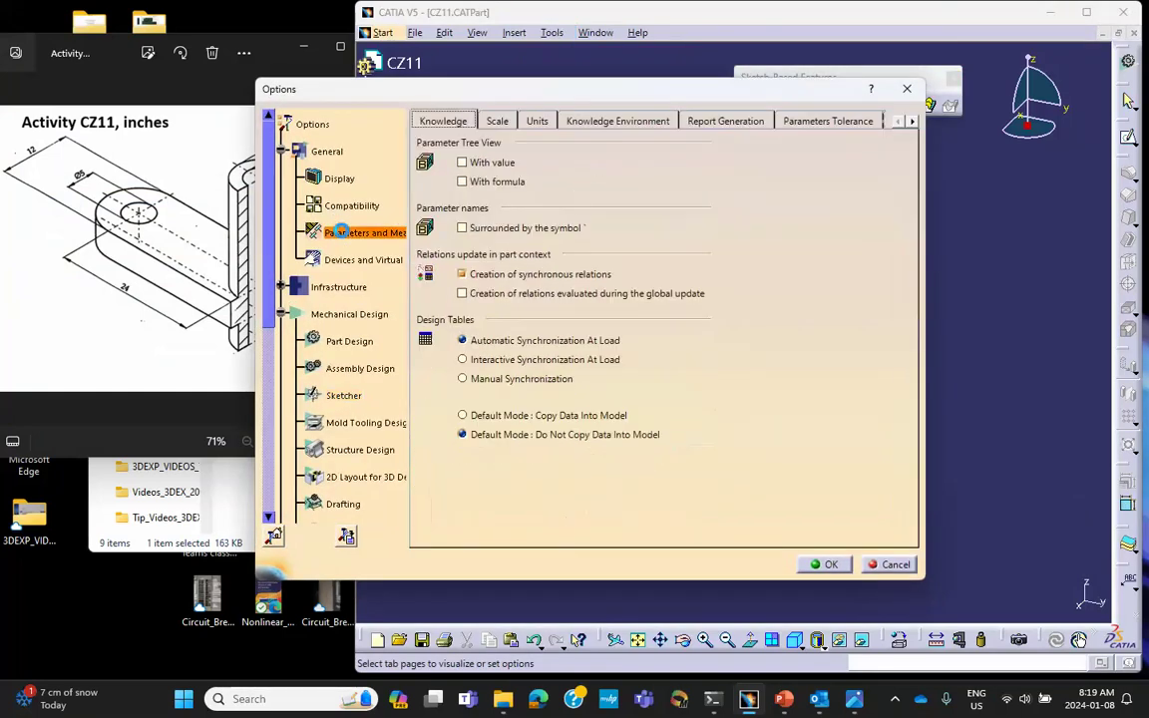
pyautogui.click(536, 121)
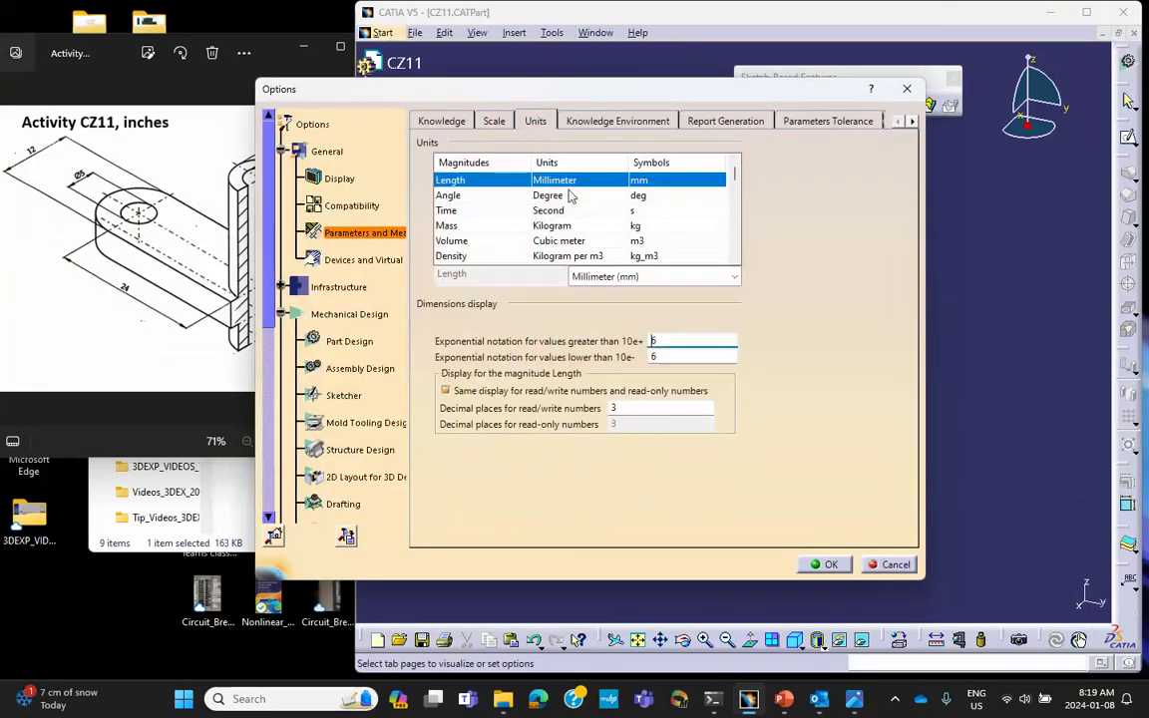
pyautogui.click(726, 281)
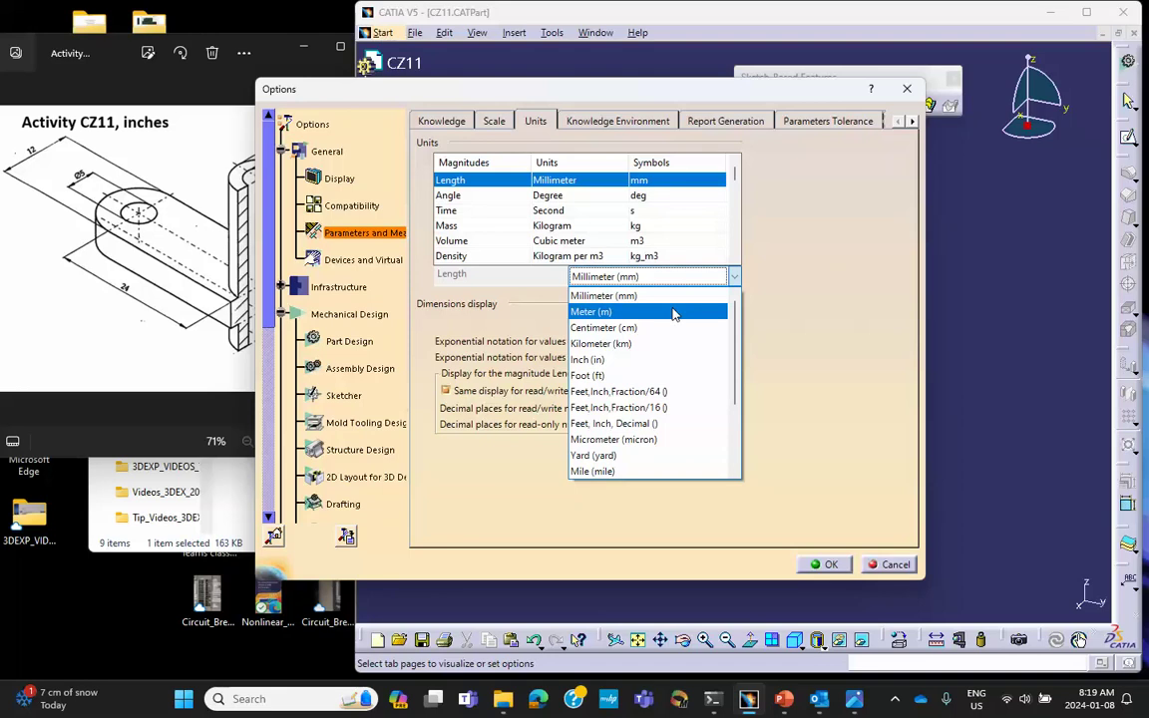
pyautogui.click(643, 359)
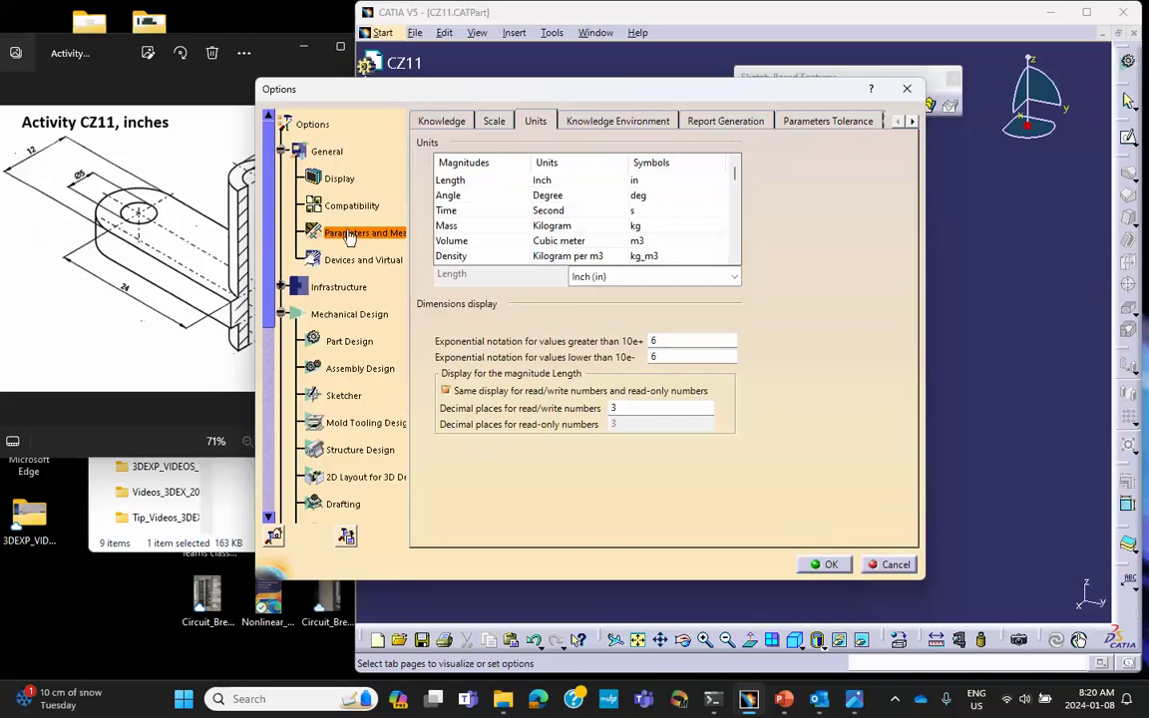
# Set the Sketcher grid's primary spacing to 10 in with 10 graduations and apply the options
pyautogui.click(339, 339)
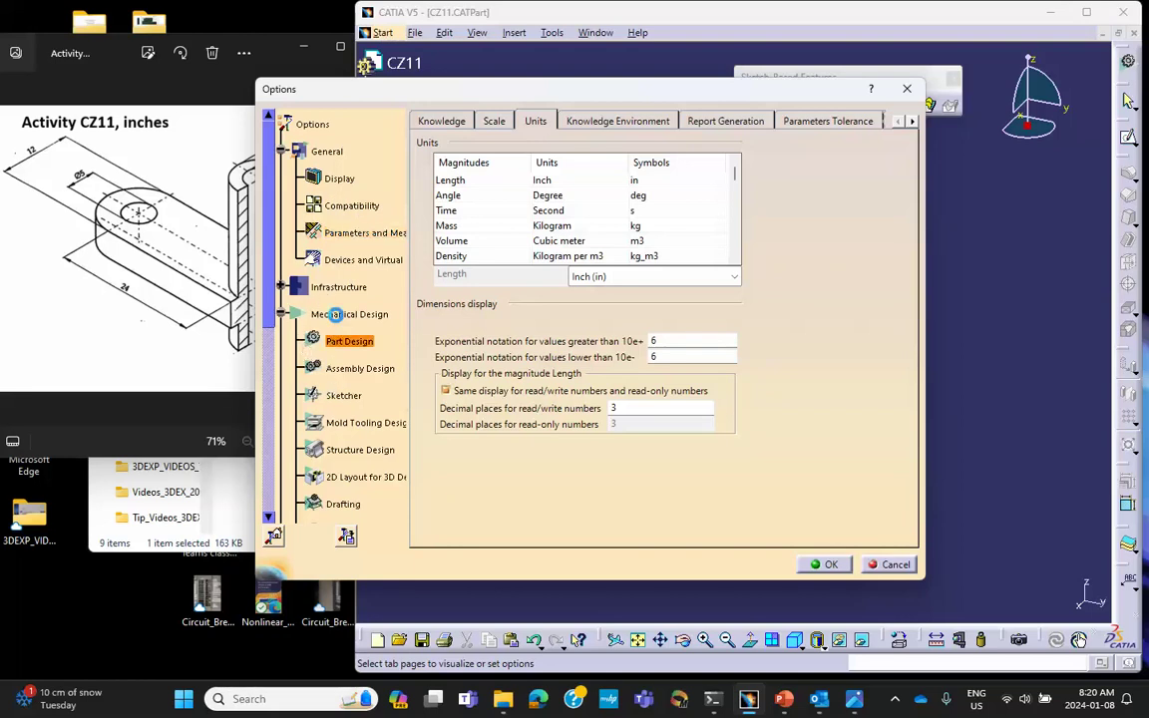
pyautogui.click(343, 396)
pyautogui.click(602, 197)
pyautogui.click(602, 198)
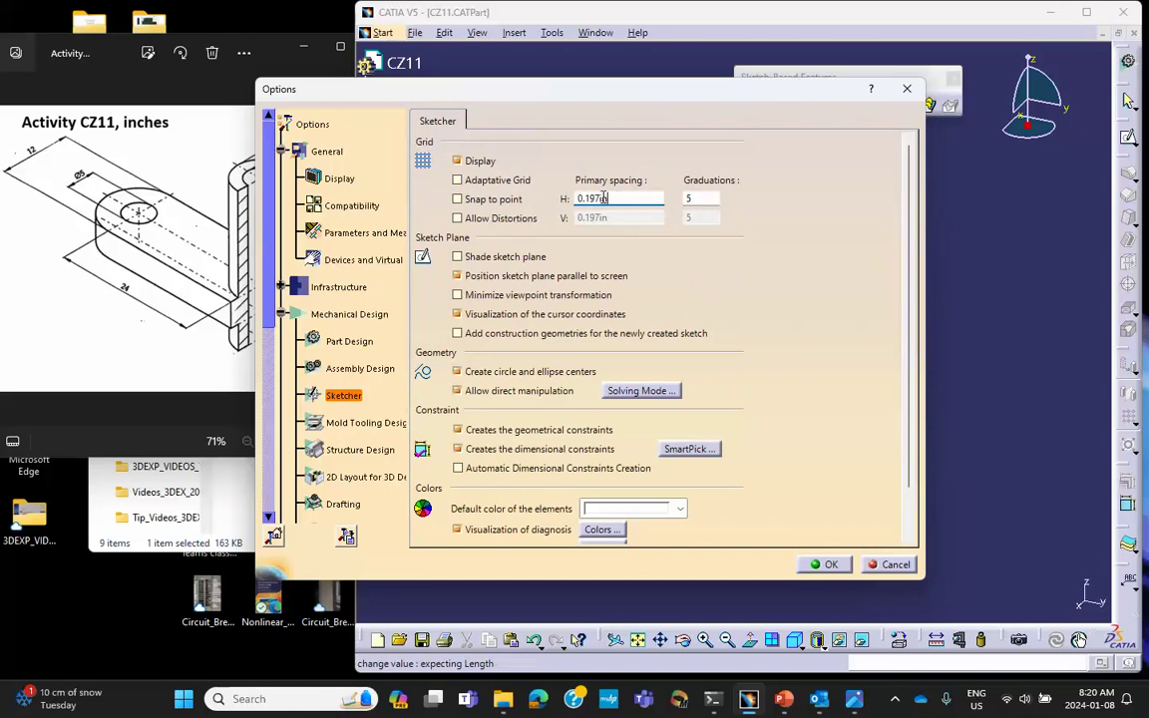
pyautogui.press('Return')
pyautogui.write('10')
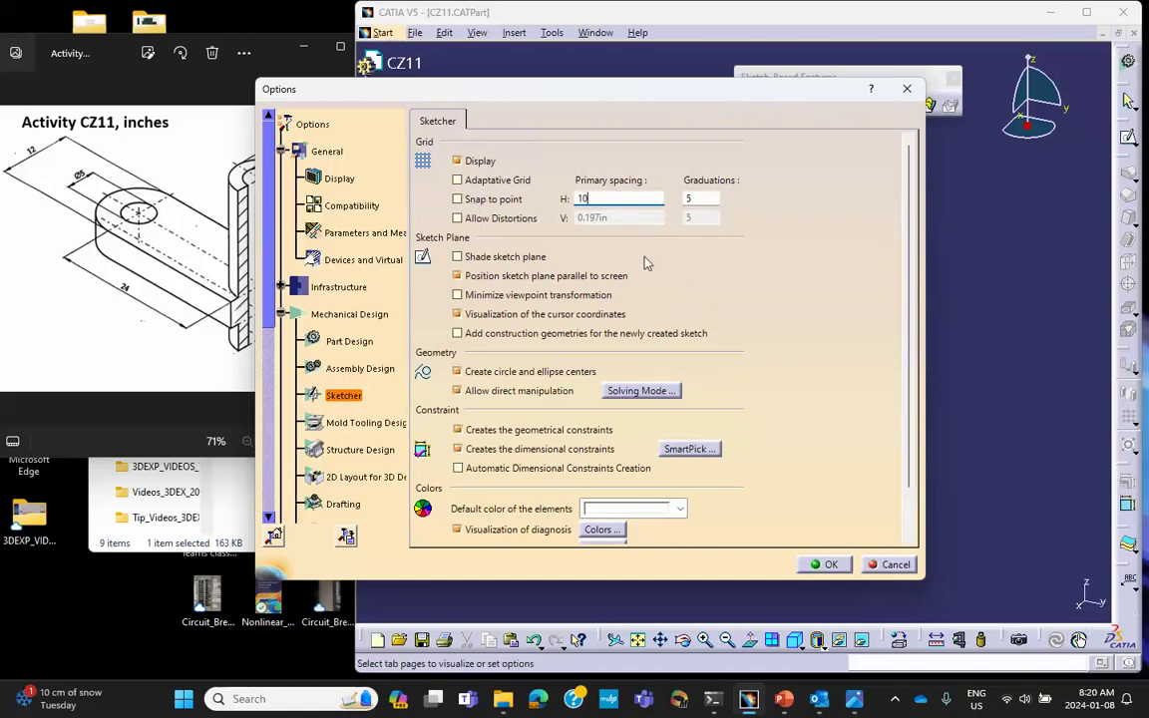
pyautogui.doubleClick(706, 198)
pyautogui.write('1')
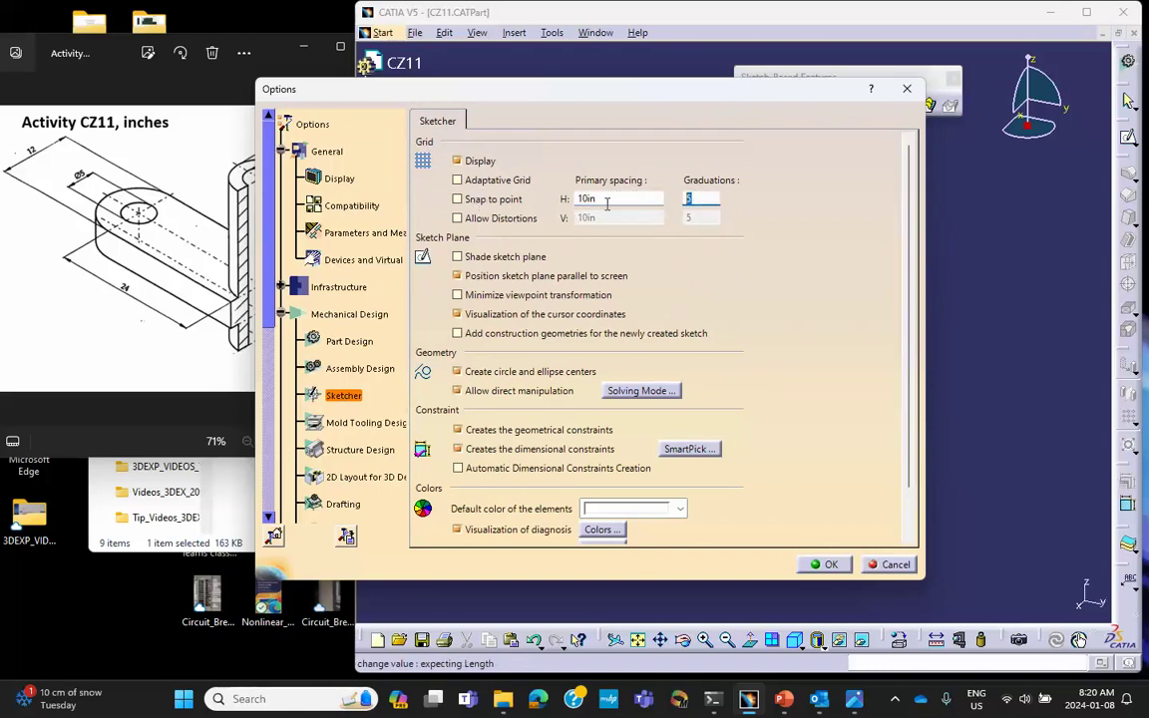
pyautogui.write('0')
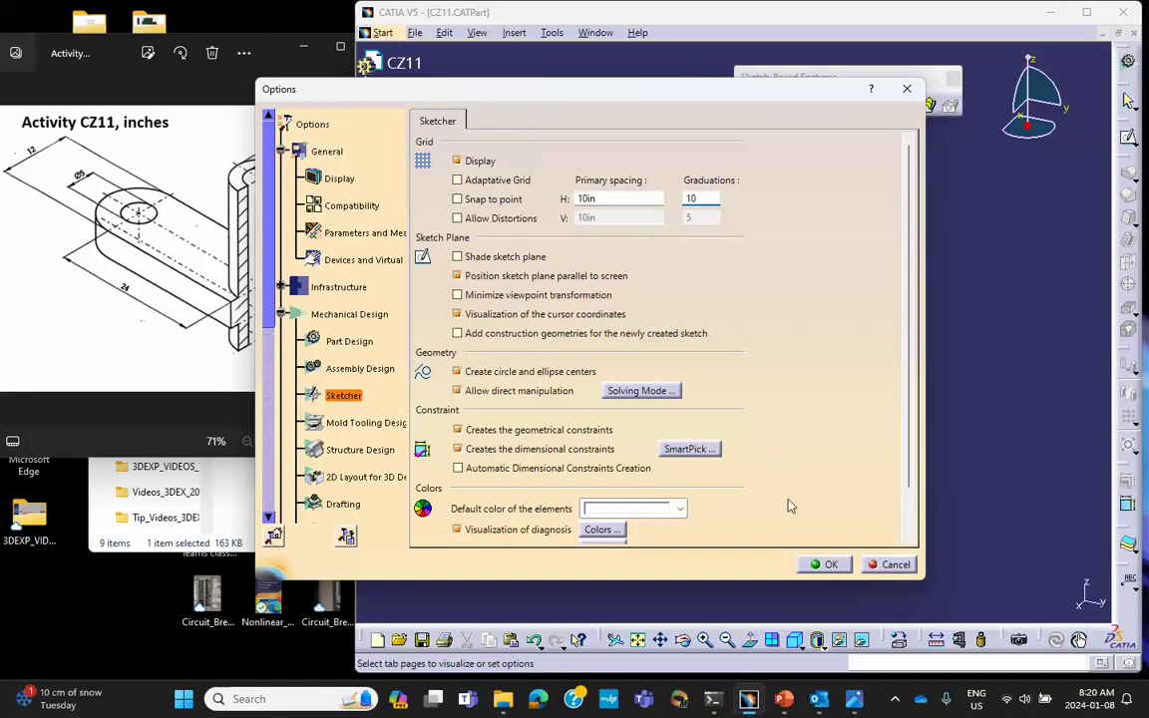
pyautogui.click(831, 565)
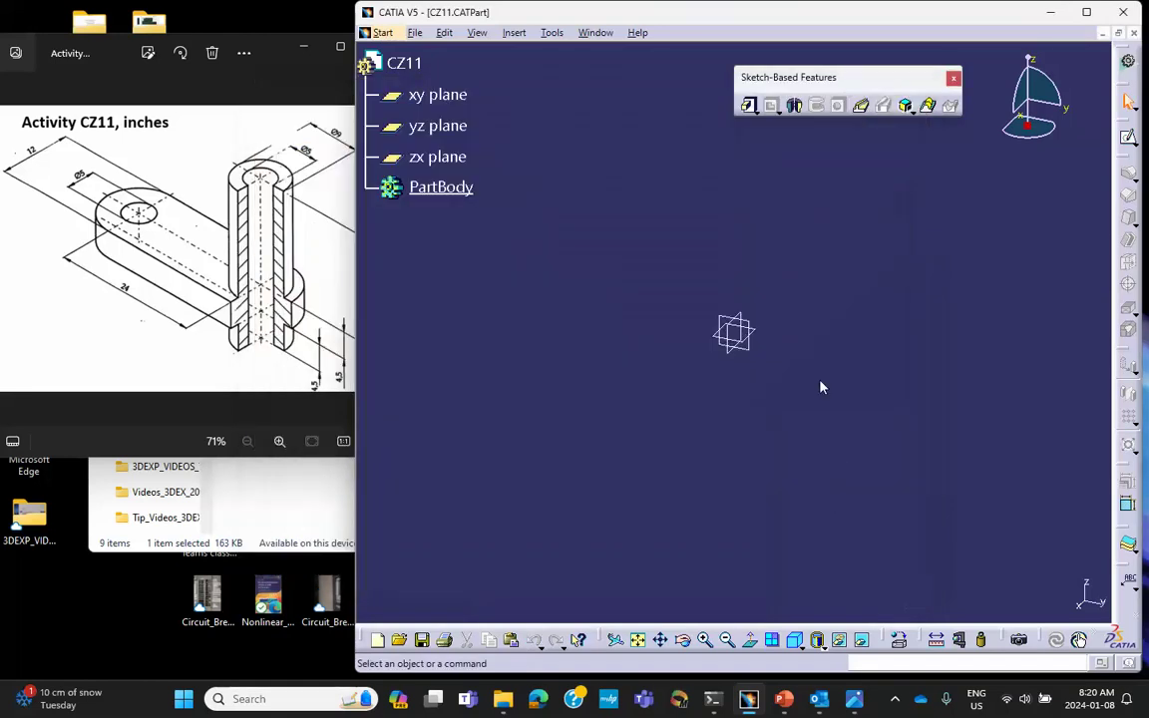
# Open a new sketch on the xy plane
pyautogui.click(756, 332)
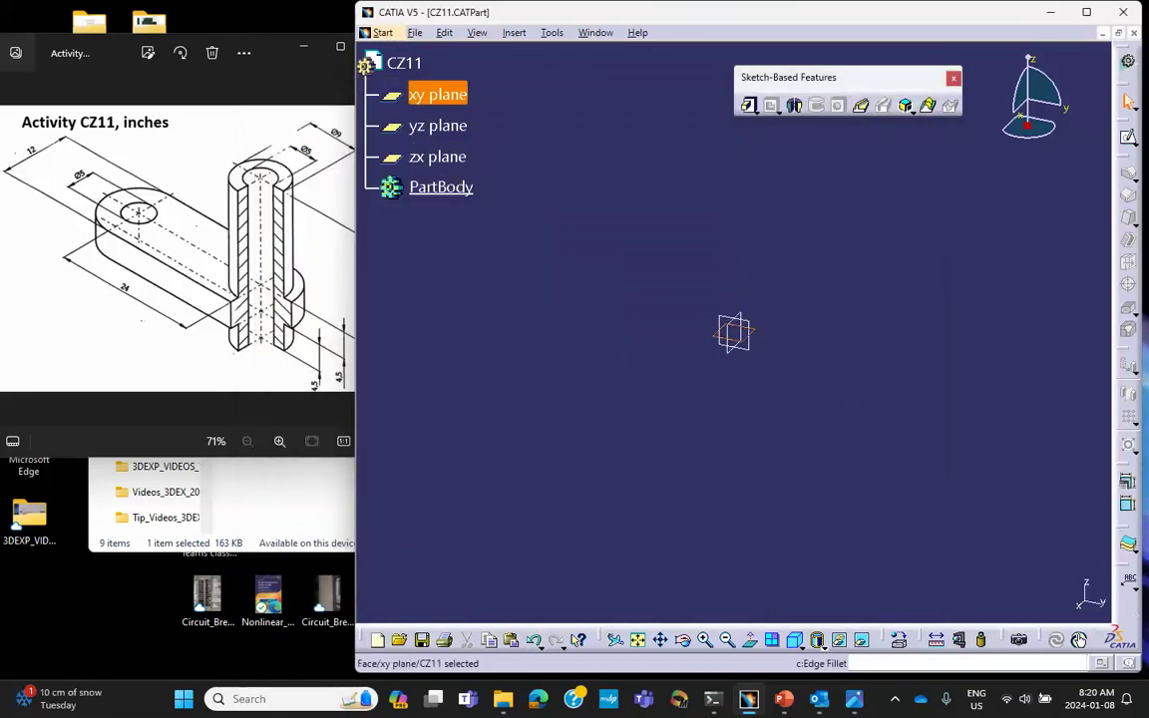
pyautogui.click(1128, 137)
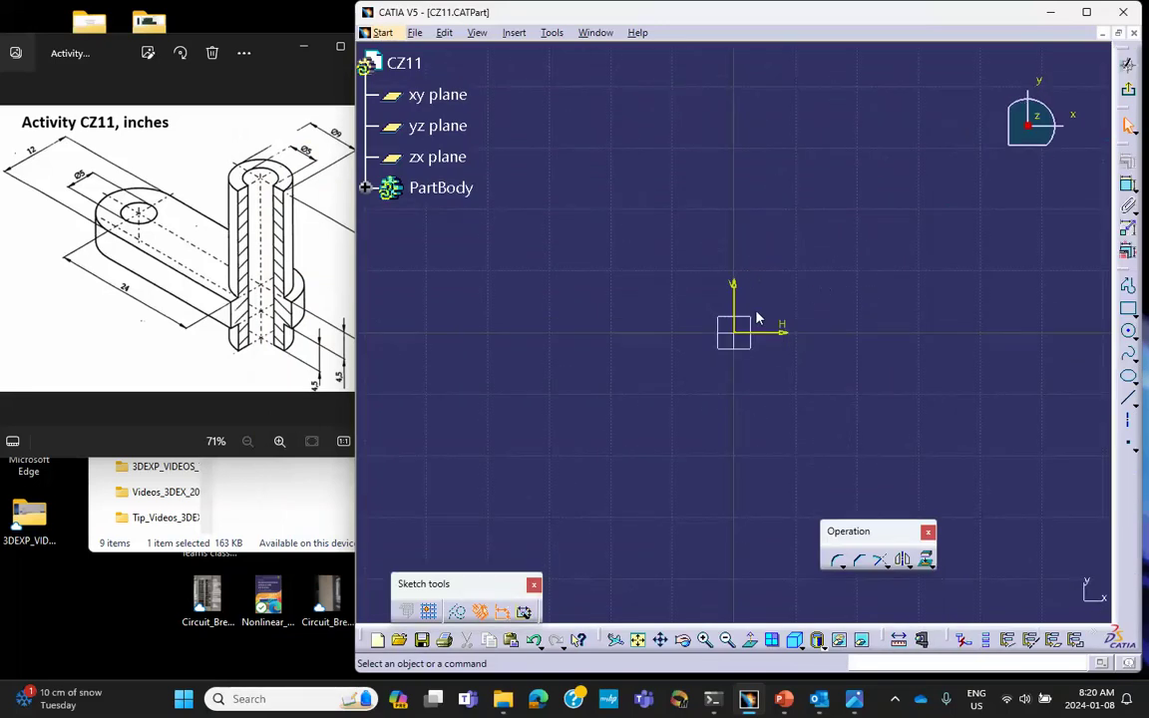
pyautogui.moveTo(751, 323)
pyautogui.mouseDown(button='middle')
pyautogui.moveTo(761, 245)
pyautogui.moveTo(751, 187)
pyautogui.moveTo(763, 330)
pyautogui.moveTo(741, 157)
pyautogui.moveTo(718, 95)
pyautogui.moveTo(769, 546)
pyautogui.moveTo(723, 441)
pyautogui.moveTo(678, 256)
pyautogui.mouseUp(button='middle')
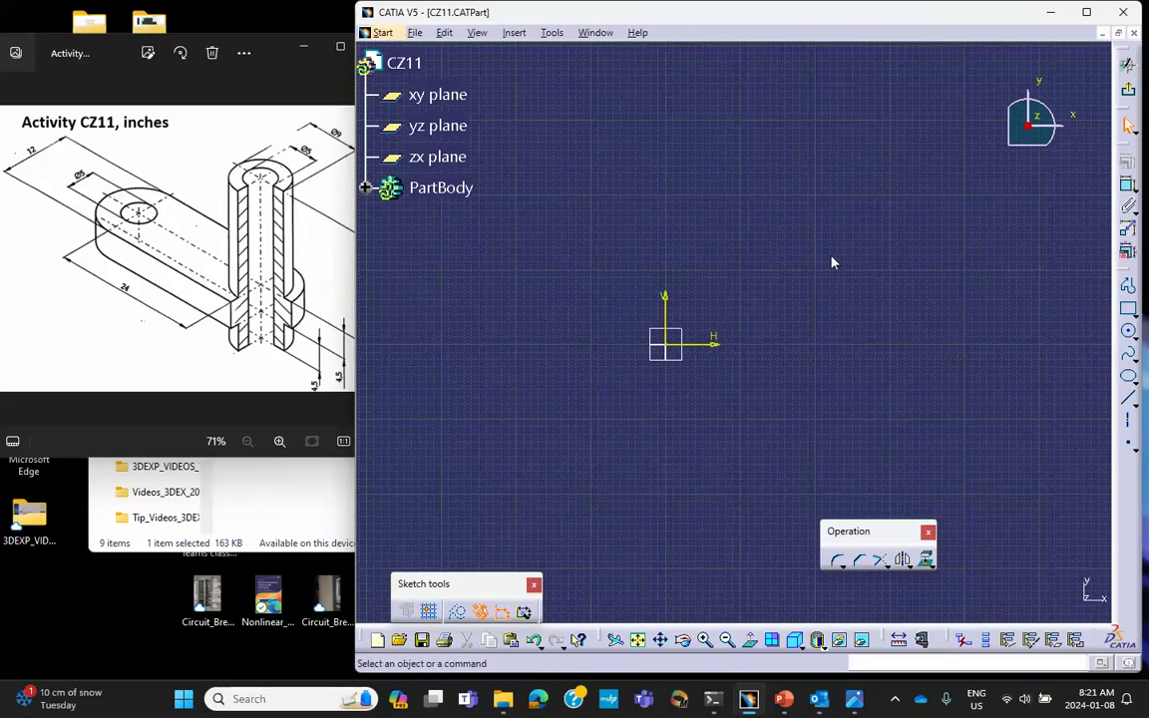
# Sketch a closed slot-shaped profile around the origin, with two horizontal lines joined by tangent arcs at both ends
pyautogui.click(1127, 288)
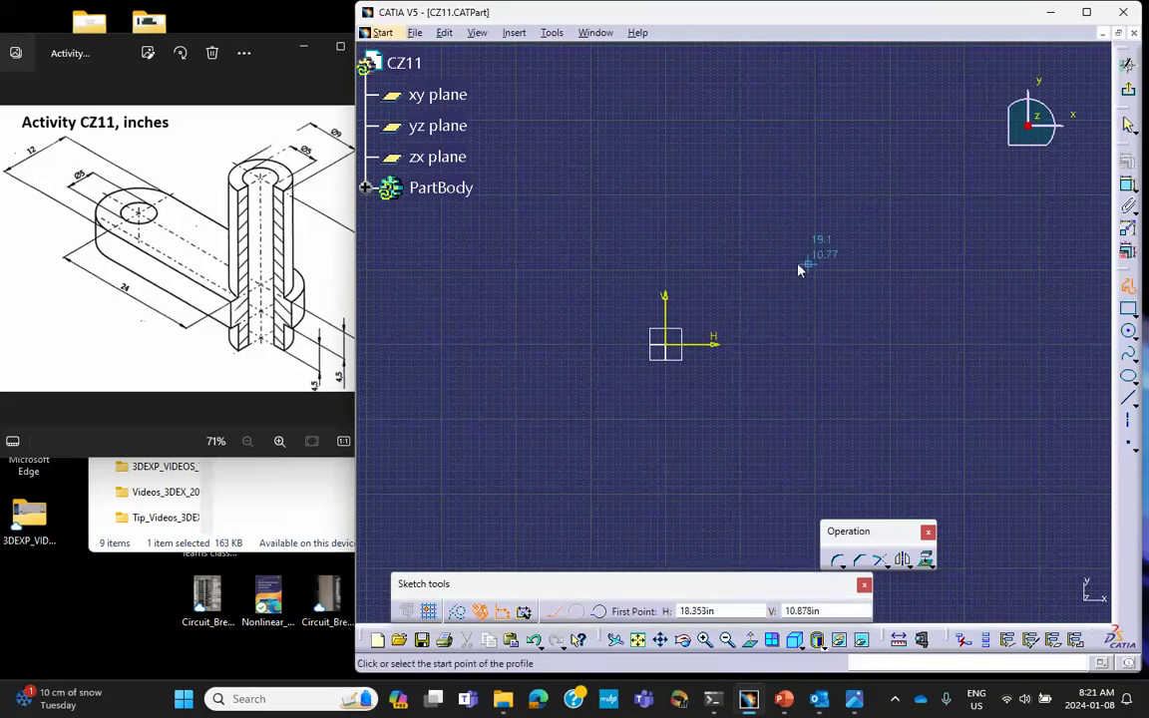
pyautogui.click(626, 266)
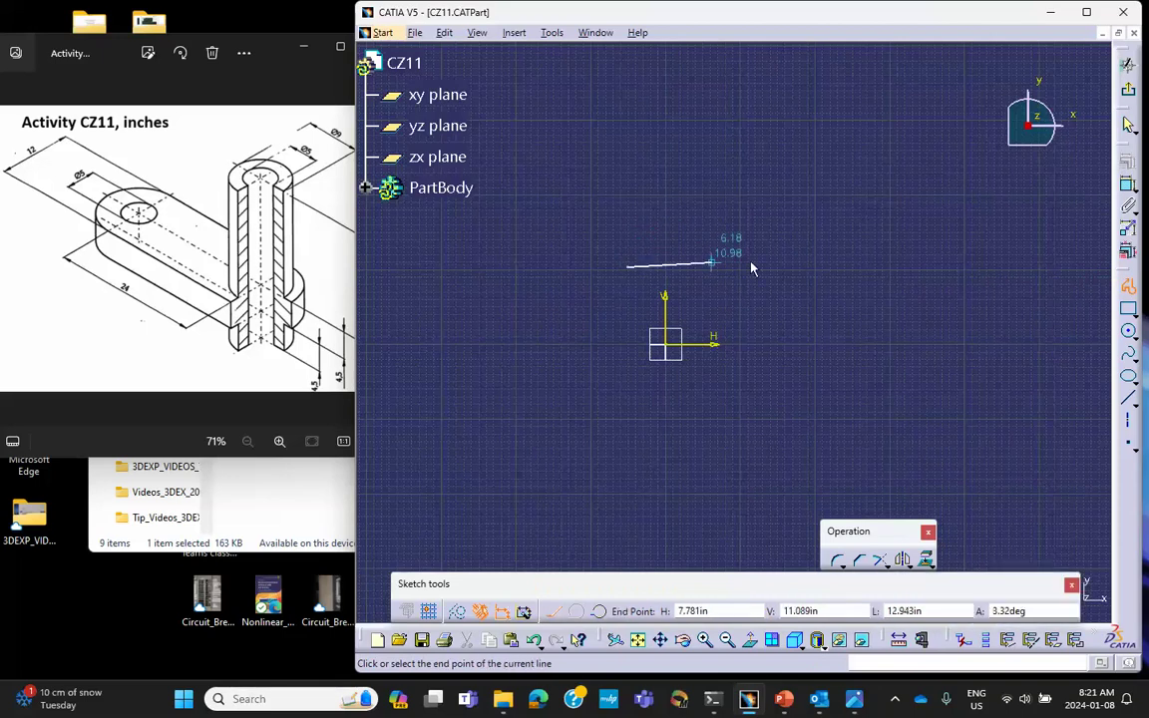
pyautogui.click(977, 266)
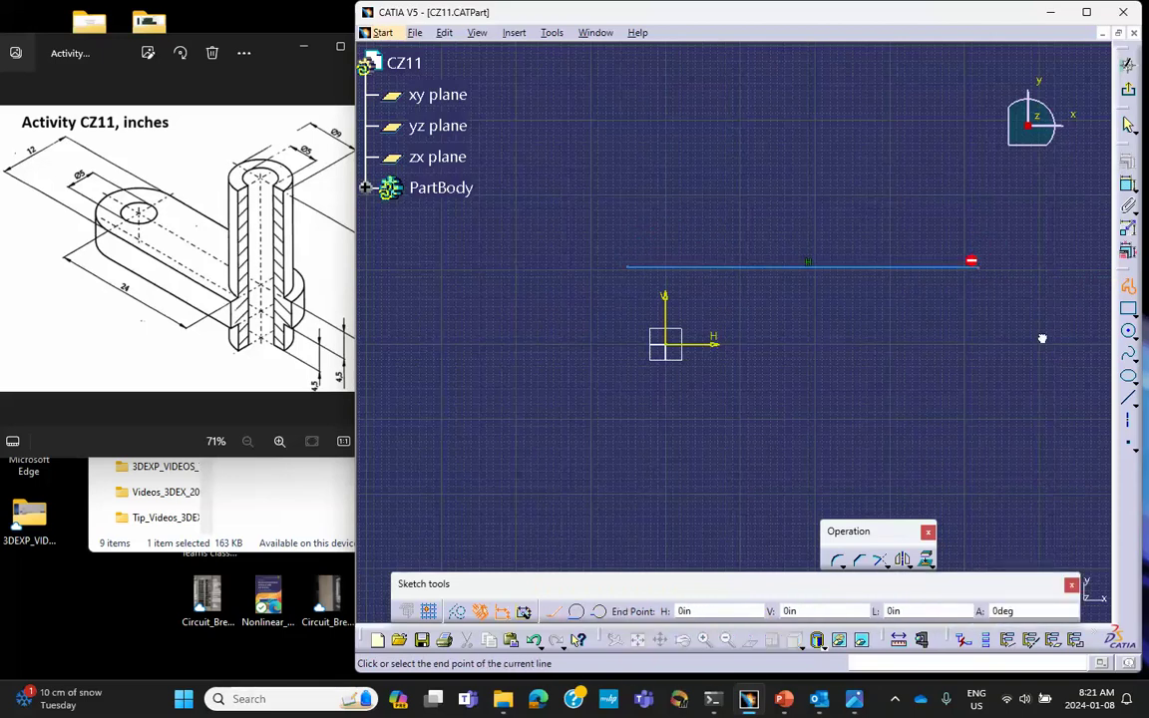
pyautogui.click(988, 398)
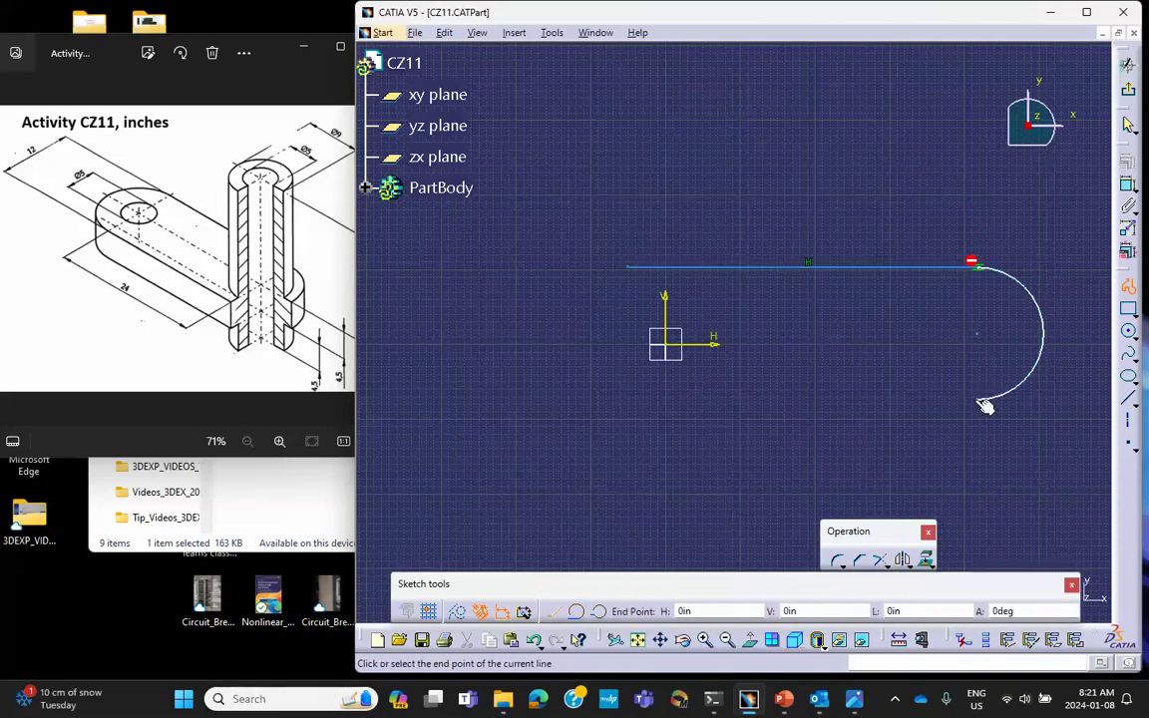
pyautogui.click(626, 400)
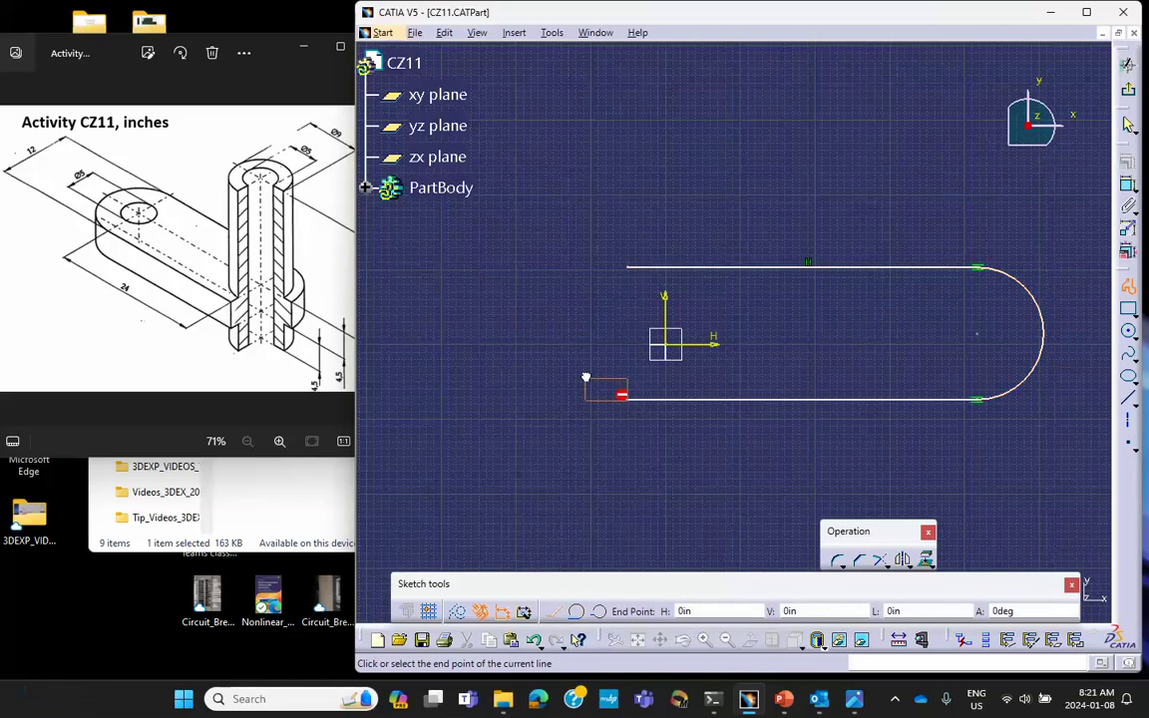
pyautogui.click(631, 269)
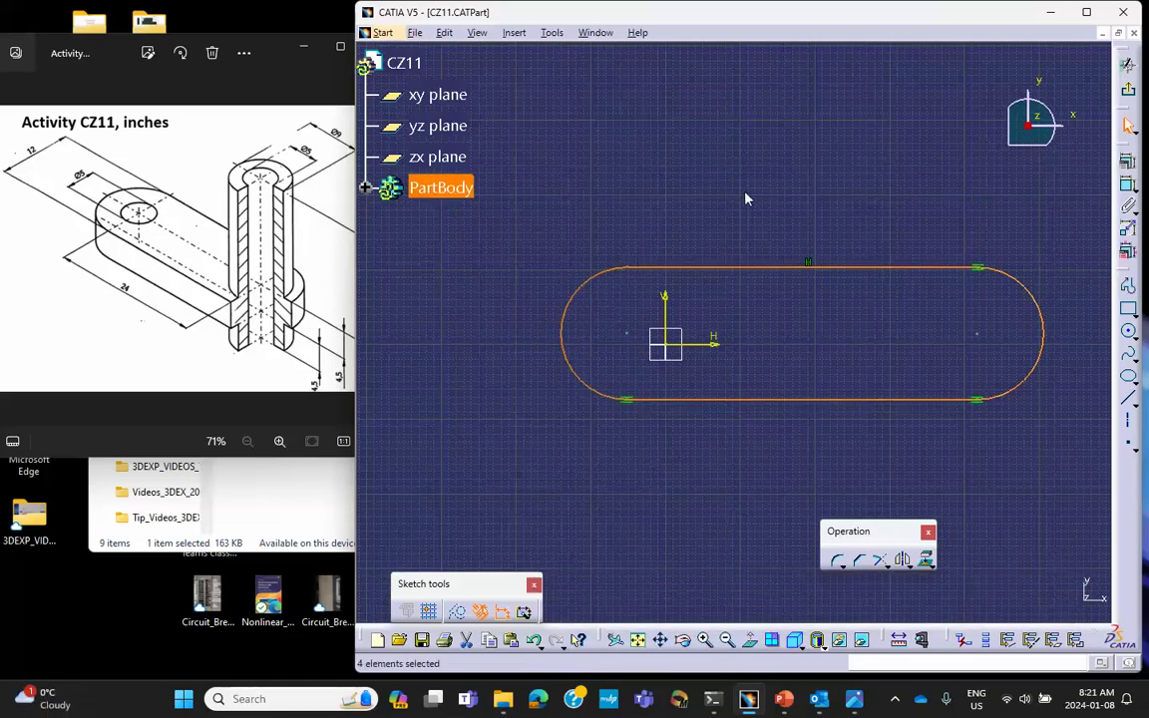
pyautogui.moveTo(745, 197)
pyautogui.mouseDown(button='middle')
pyautogui.moveTo(749, 185)
pyautogui.moveTo(656, 192)
pyautogui.mouseUp(button='middle')
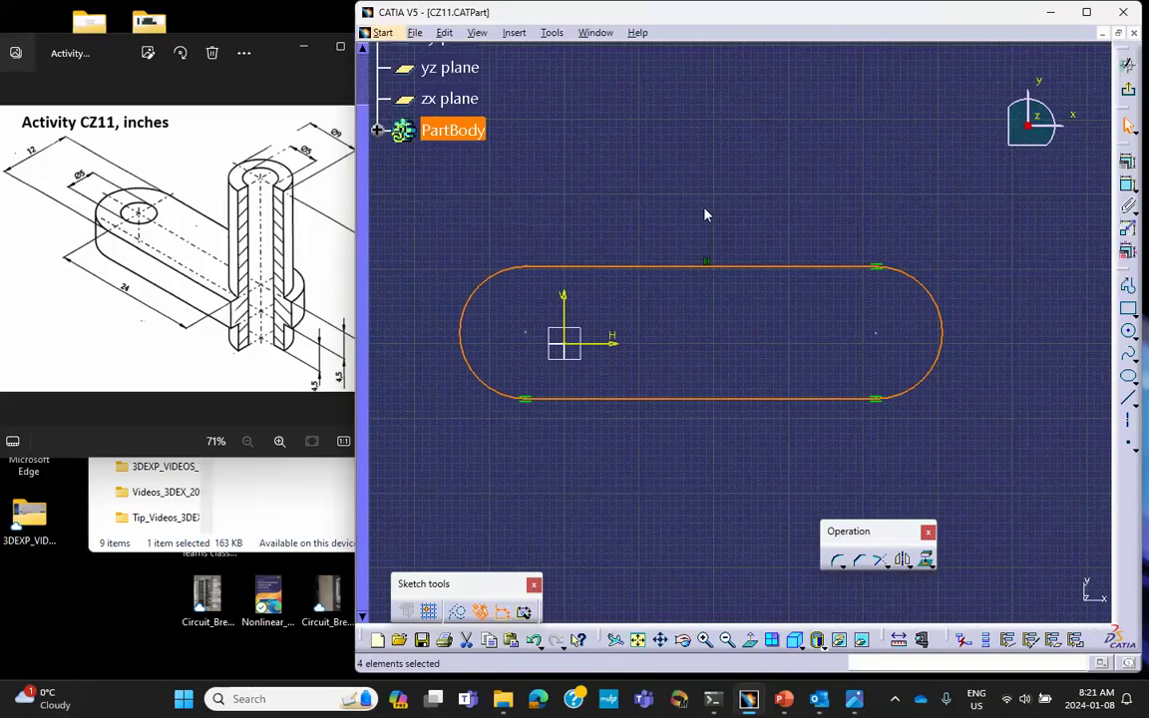
pyautogui.click(827, 173)
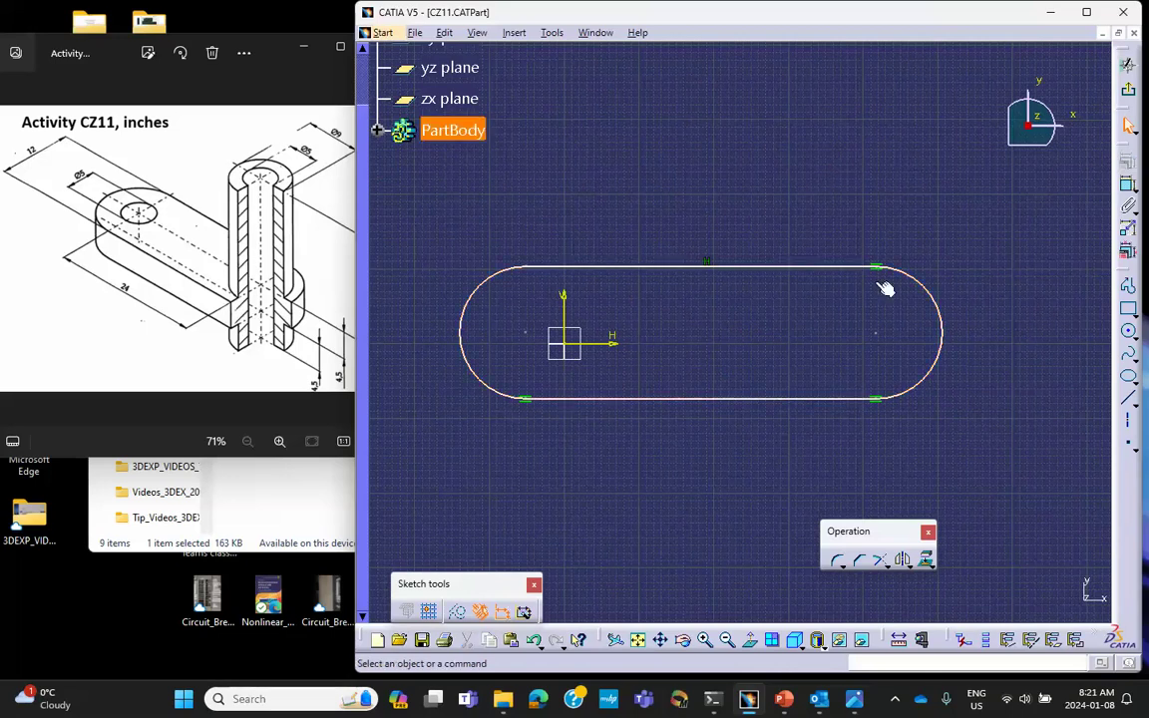
# Constrain the centre point of the slot's right-hand arc to be coincident with the sketch's horizontal axis
pyautogui.click(875, 335)
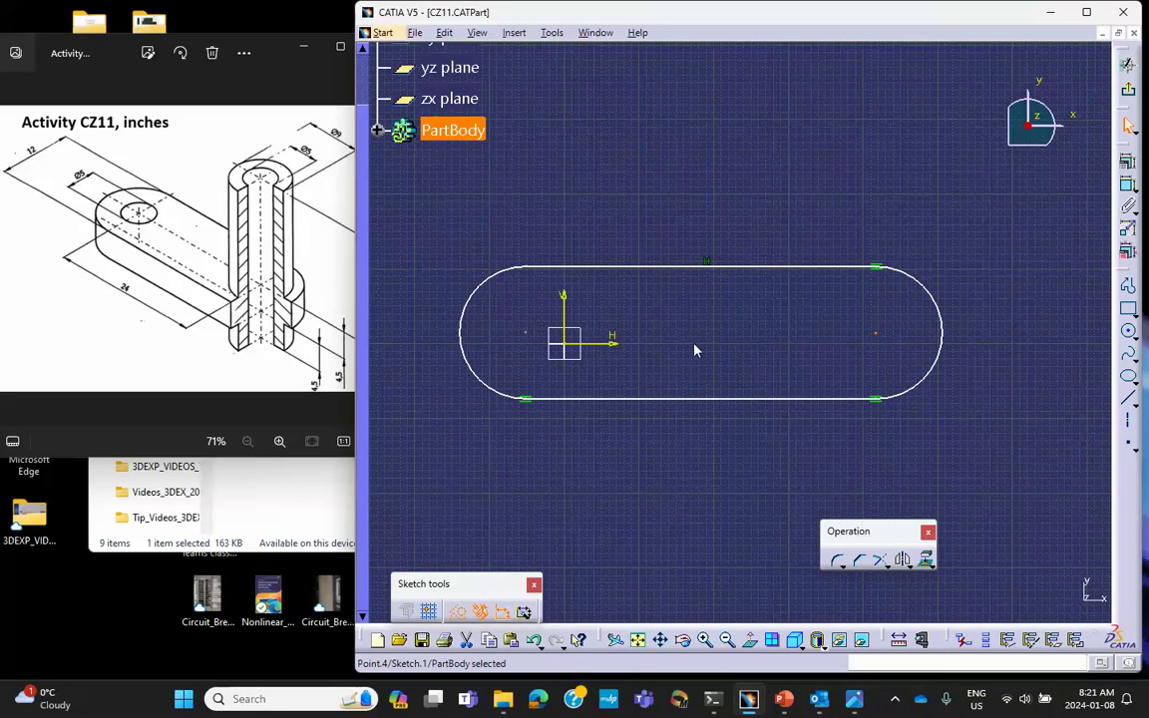
pyautogui.keyDown('ctrl'); pyautogui.click(620, 342); pyautogui.keyUp('ctrl')
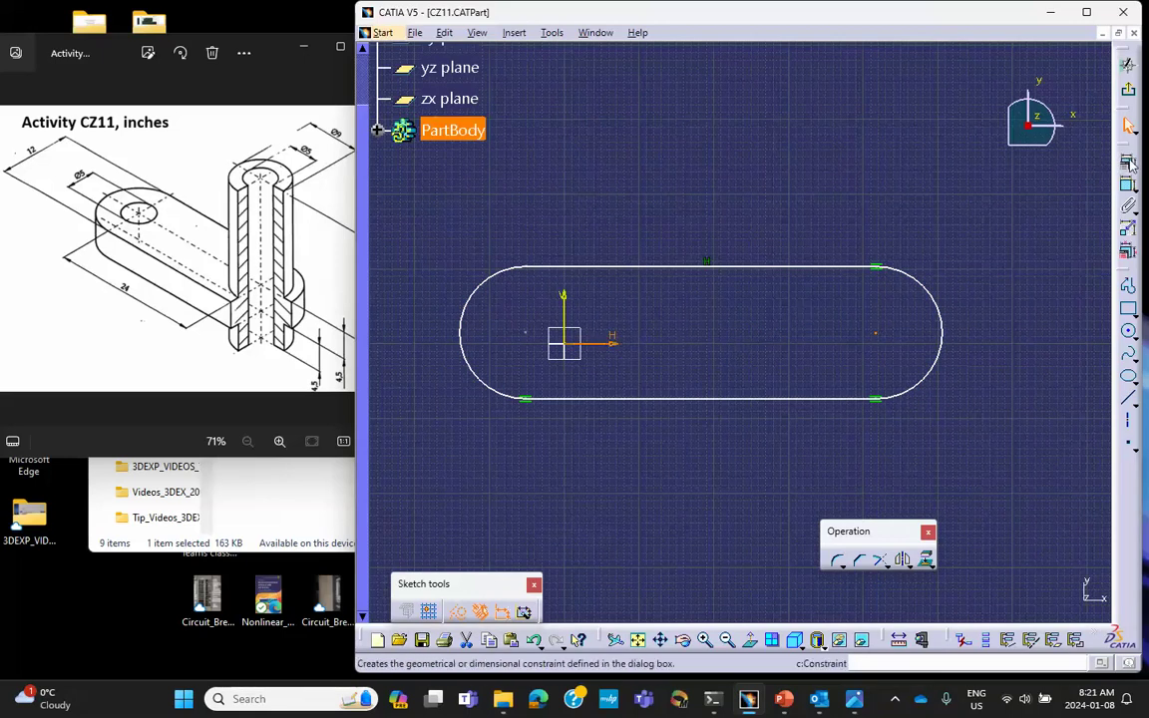
pyautogui.click(1129, 124)
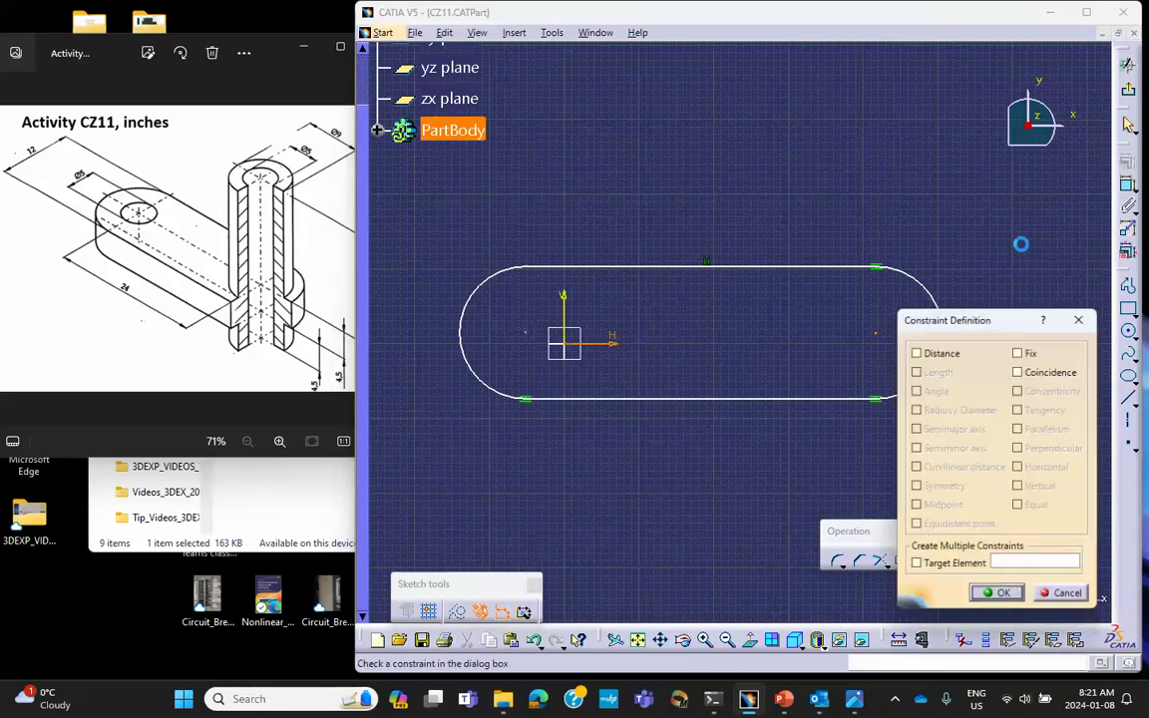
pyautogui.click(1018, 372)
pyautogui.click(1005, 596)
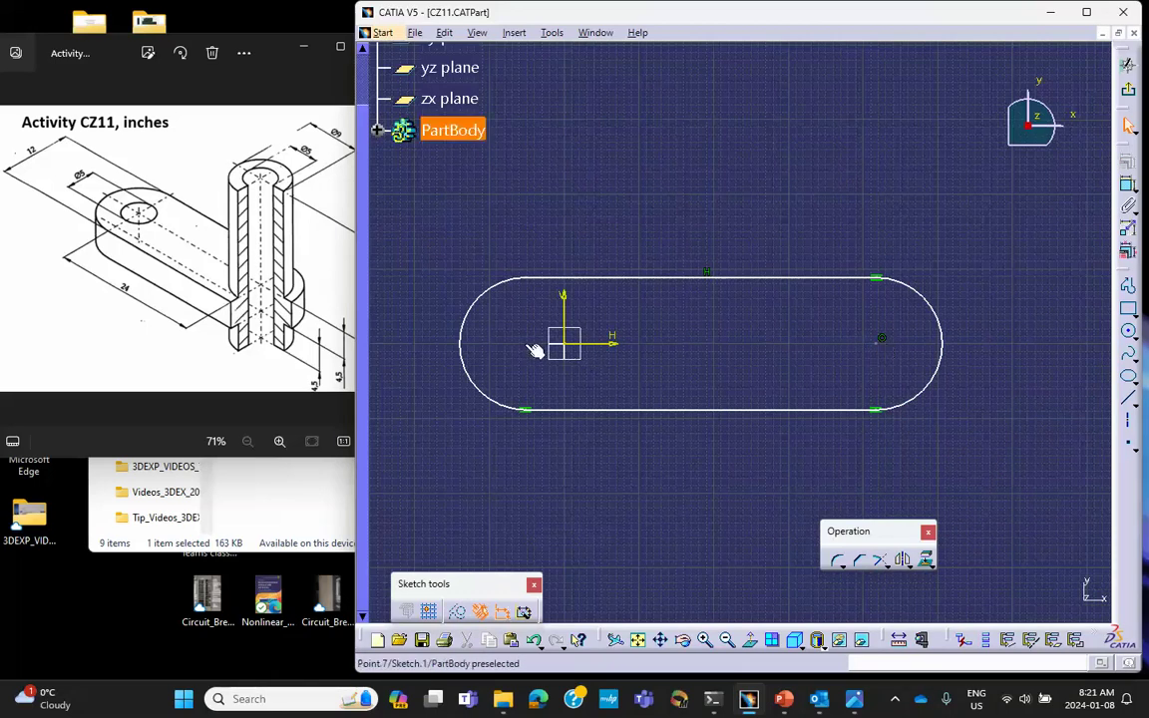
# Dimension the distance between the slot's two arc centres and set it to 24 in
pyautogui.click(1128, 186)
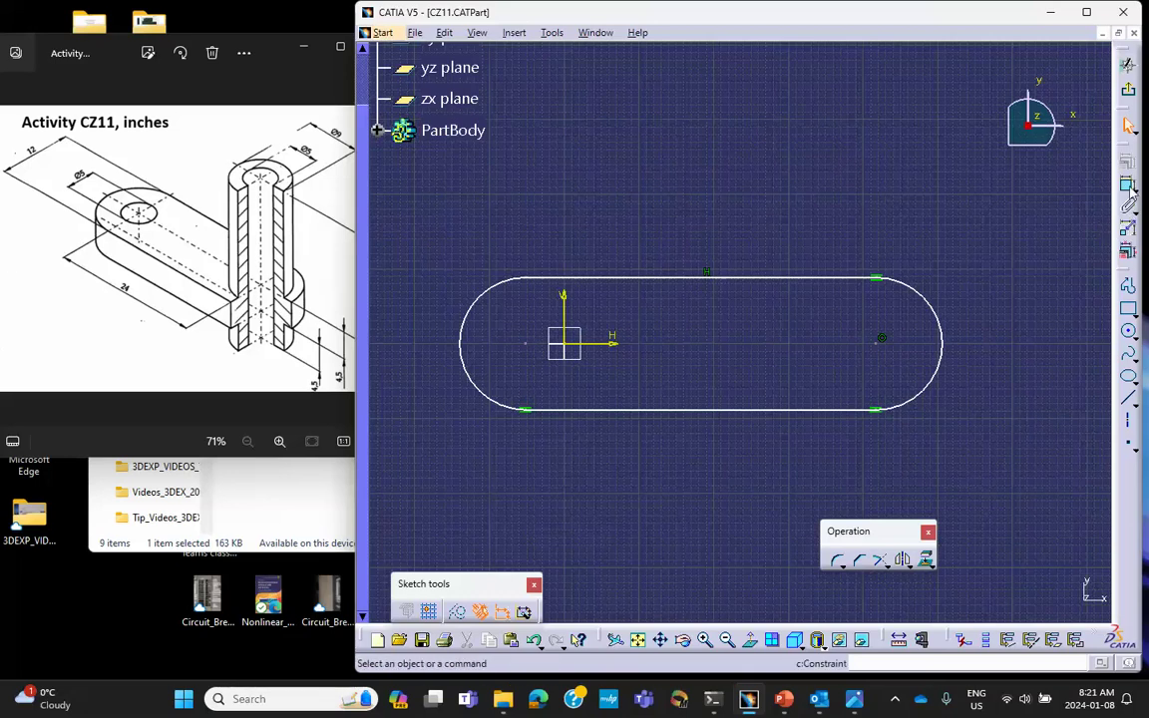
pyautogui.click(882, 339)
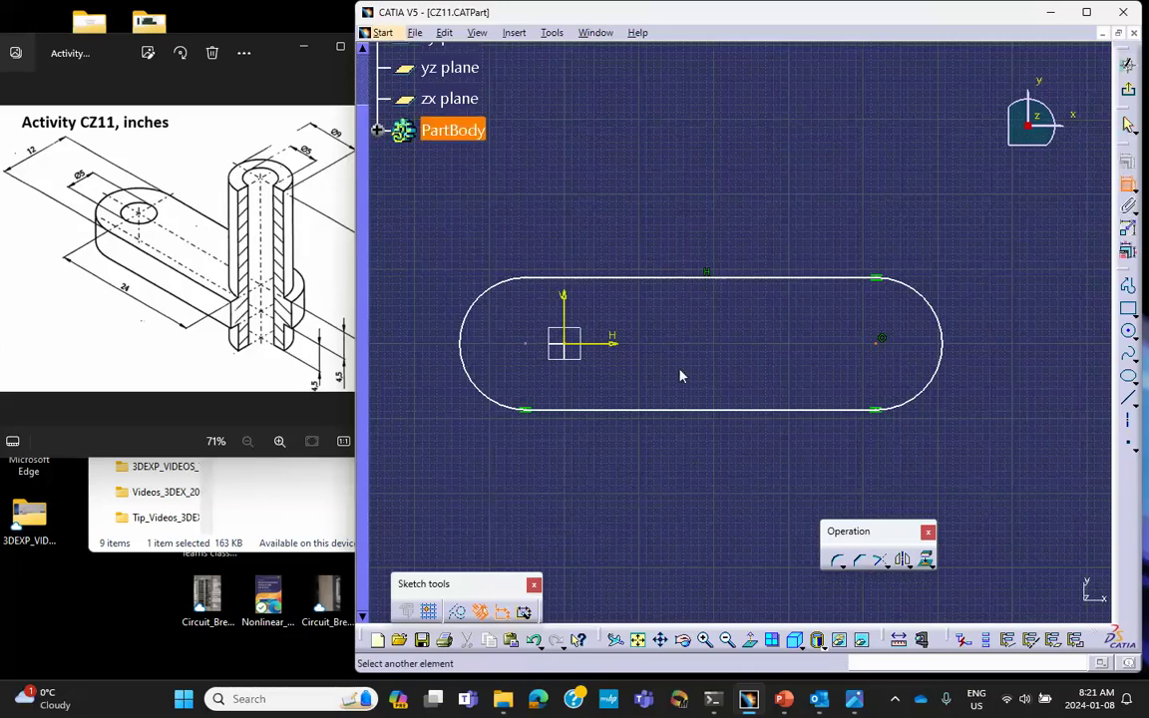
pyautogui.click(526, 345)
pyautogui.click(654, 447)
pyautogui.doubleClick(662, 446)
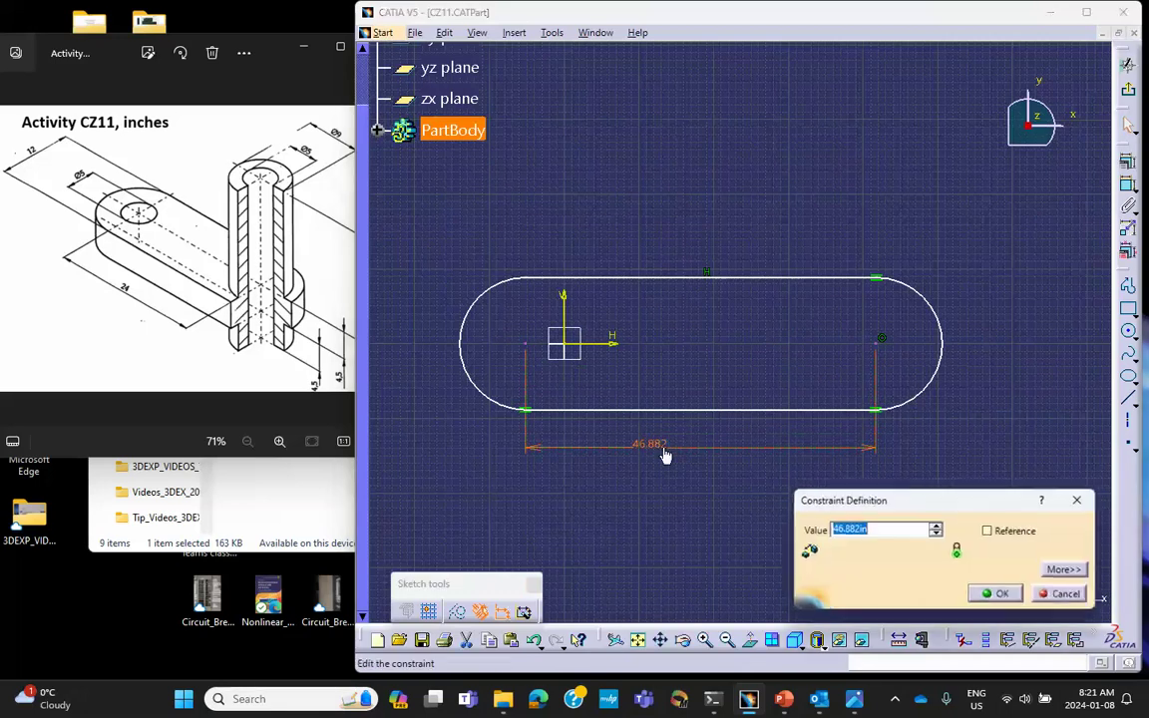
pyautogui.write('25')
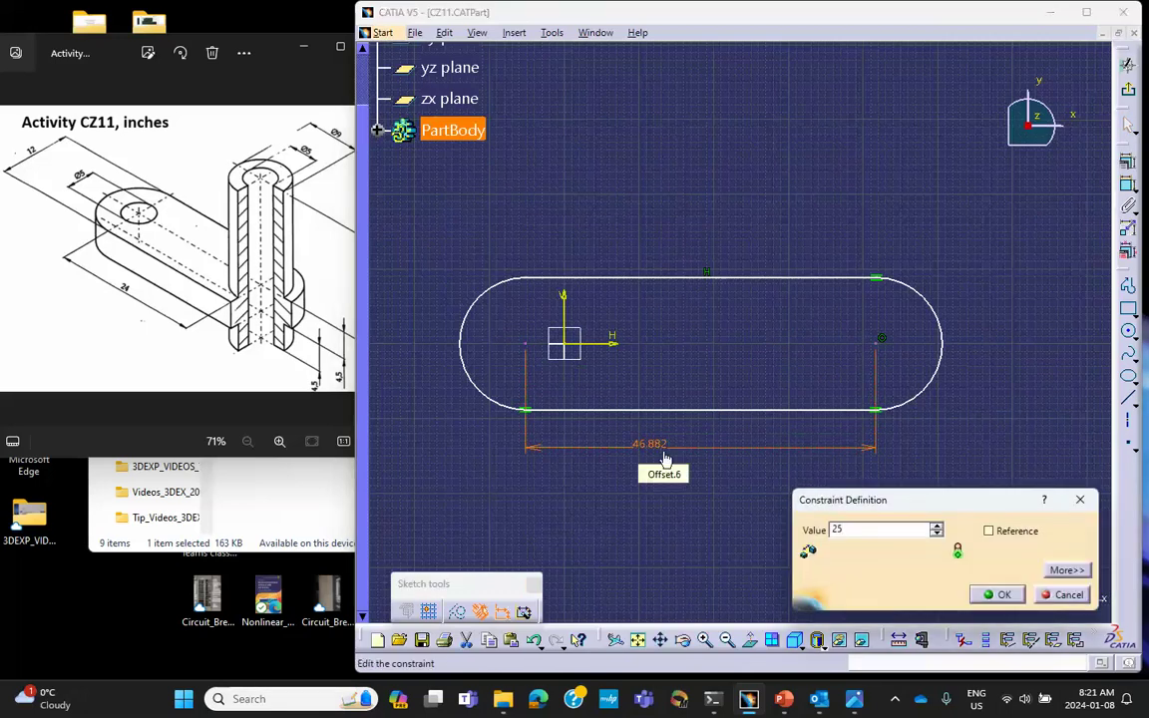
pyautogui.press('BackSpace')
pyautogui.write('4')
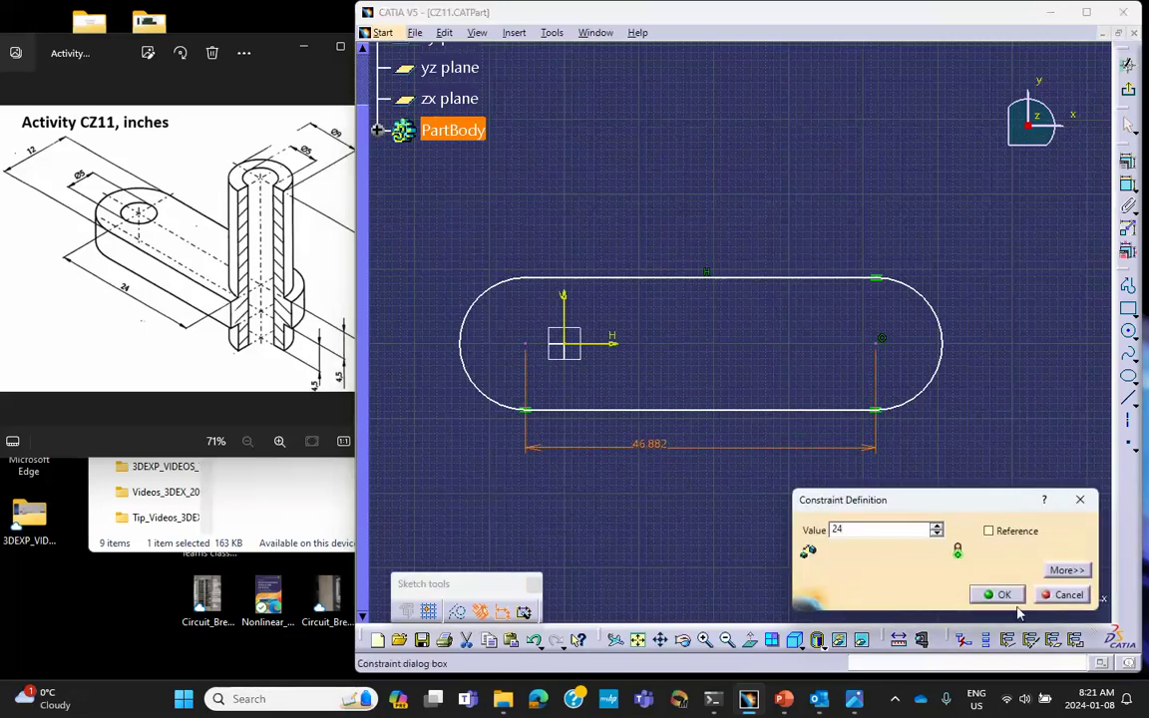
pyautogui.press('Return')
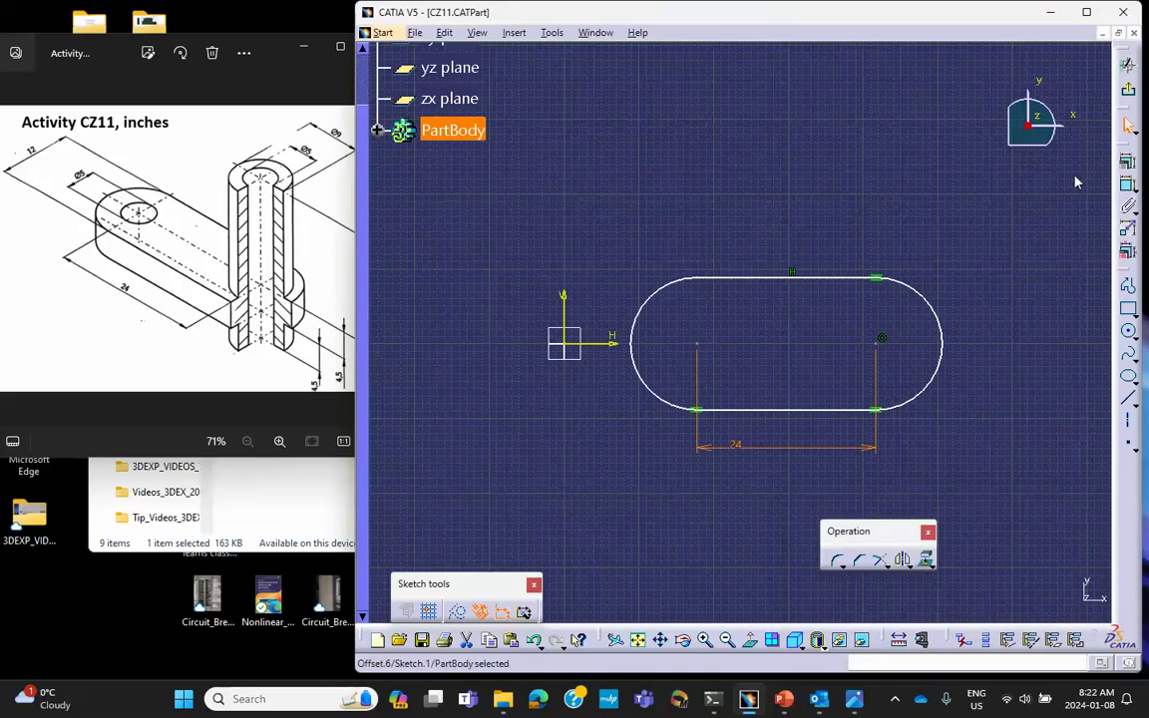
# Dimension the radius of the slot's right-hand arc and set it to 6 in
pyautogui.click(1128, 184)
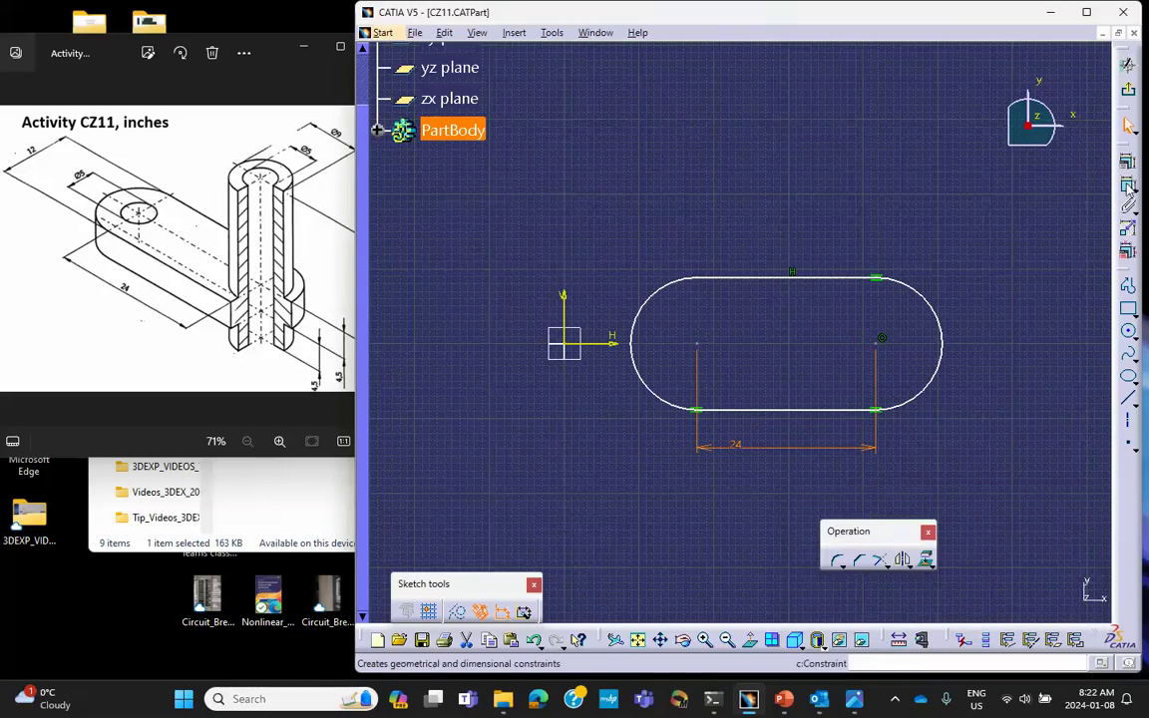
pyautogui.click(942, 316)
pyautogui.click(986, 254)
pyautogui.doubleClick(997, 256)
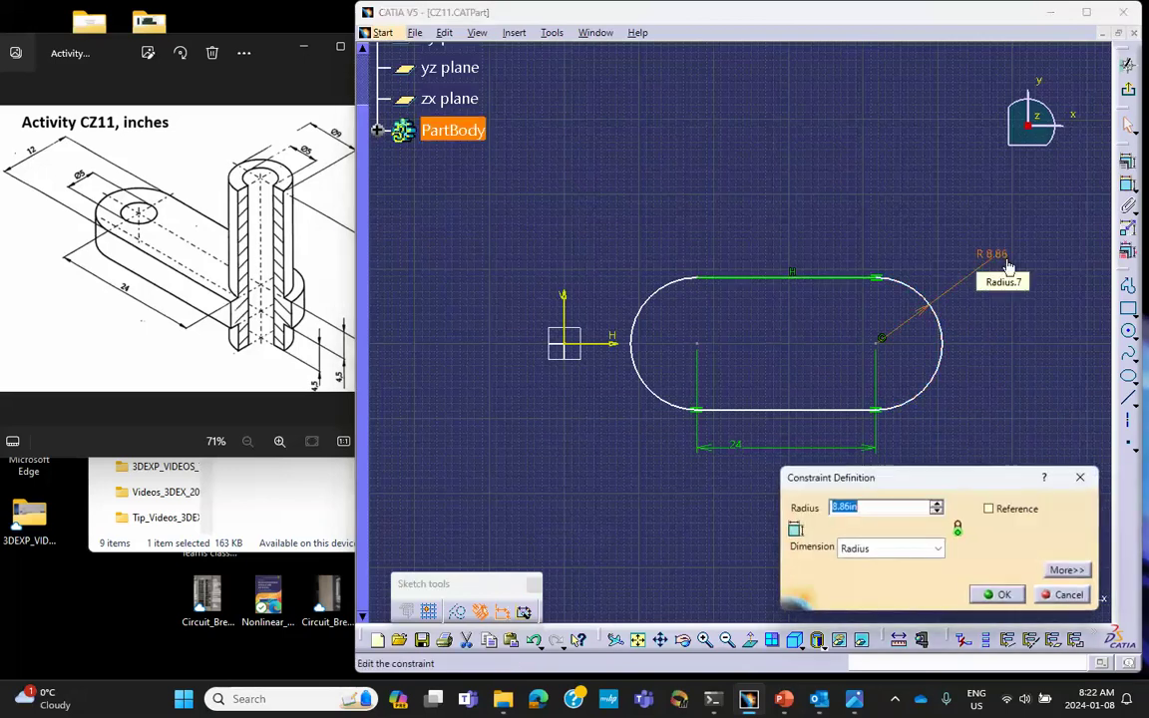
pyautogui.write('6')
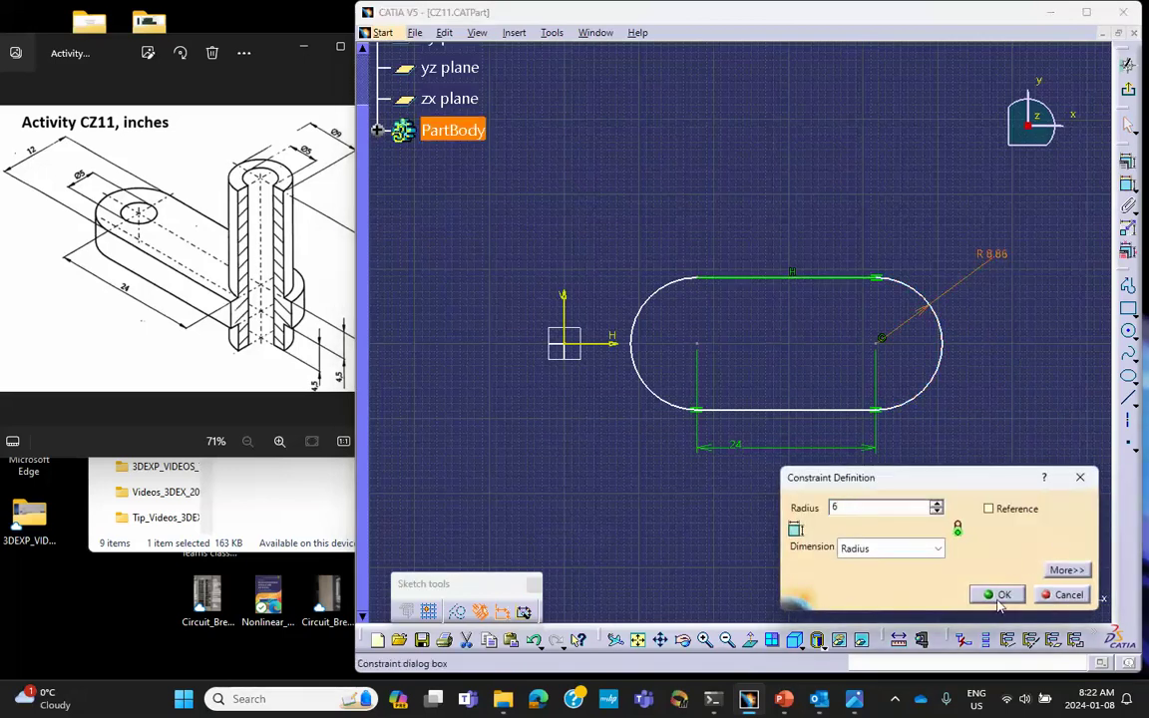
pyautogui.click(999, 596)
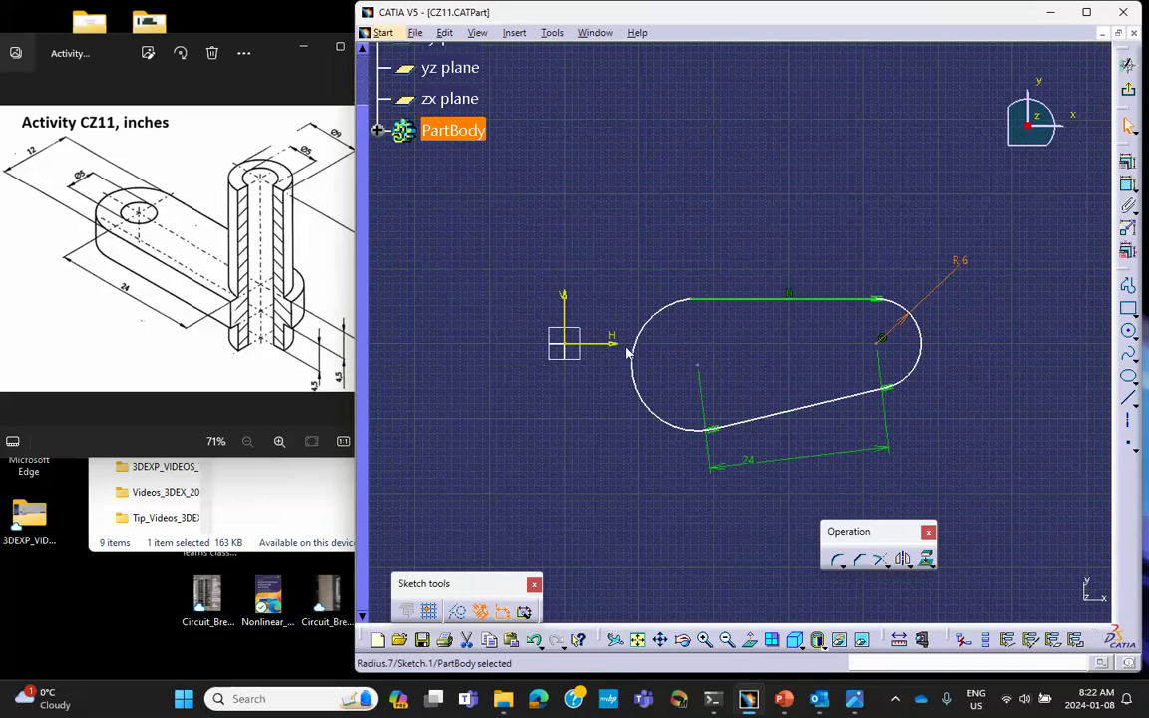
# Constrain the centre point of the slot's left-hand arc to be coincident with the horizontal axis
pyautogui.click(707, 371)
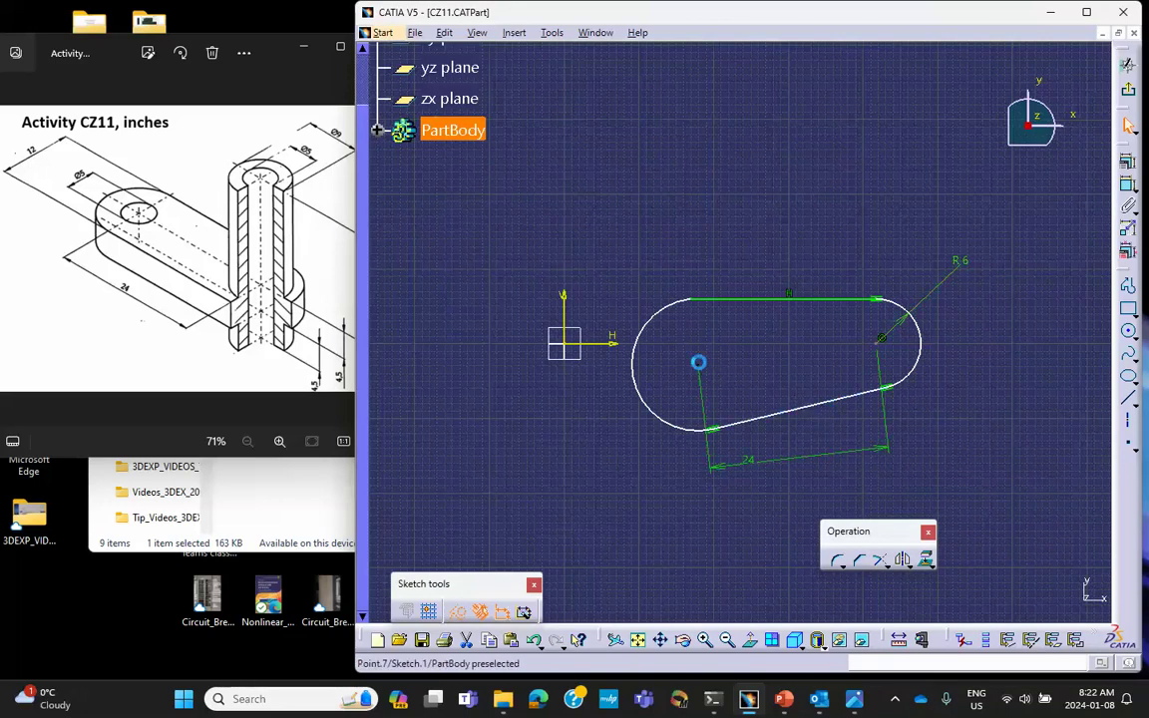
pyautogui.click(698, 365)
pyautogui.keyDown('ctrl'); pyautogui.click(614, 344); pyautogui.keyUp('ctrl')
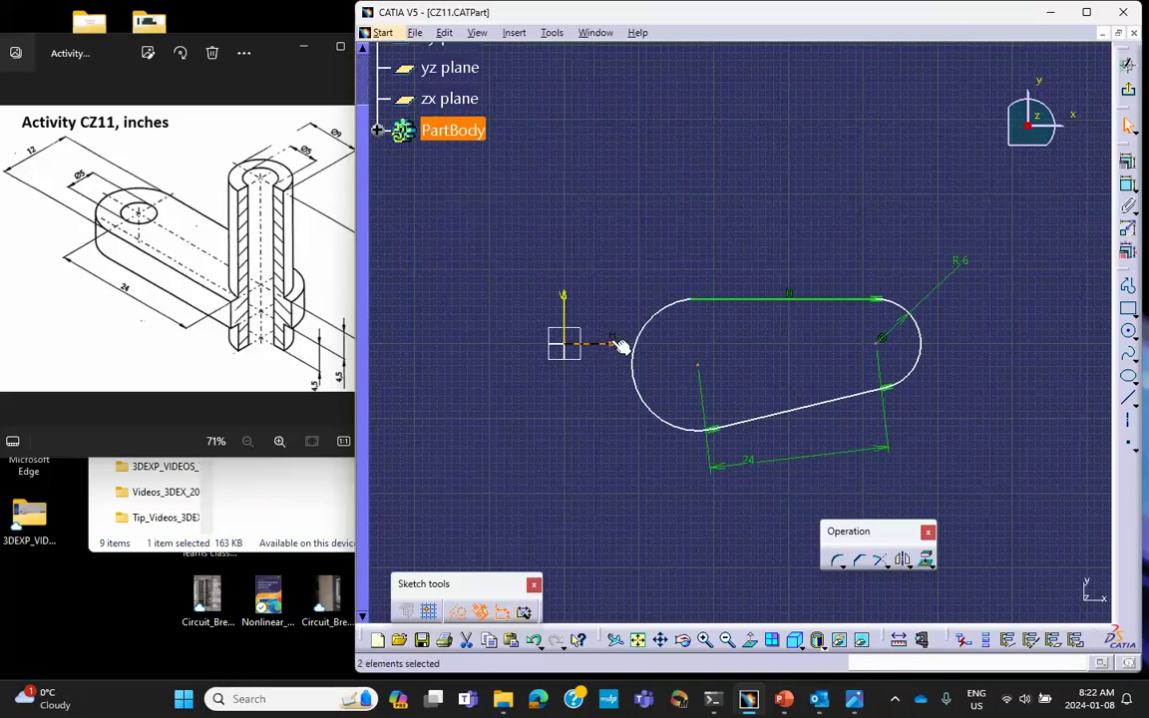
pyautogui.click(1128, 185)
pyautogui.click(1017, 371)
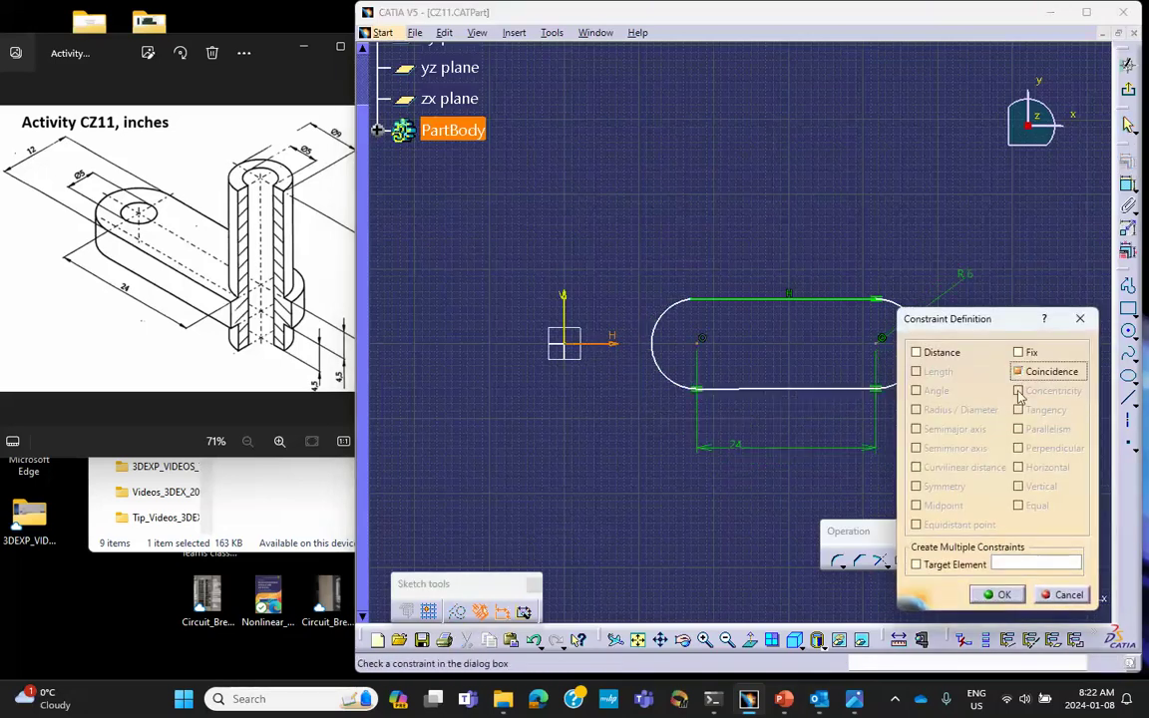
pyautogui.click(998, 594)
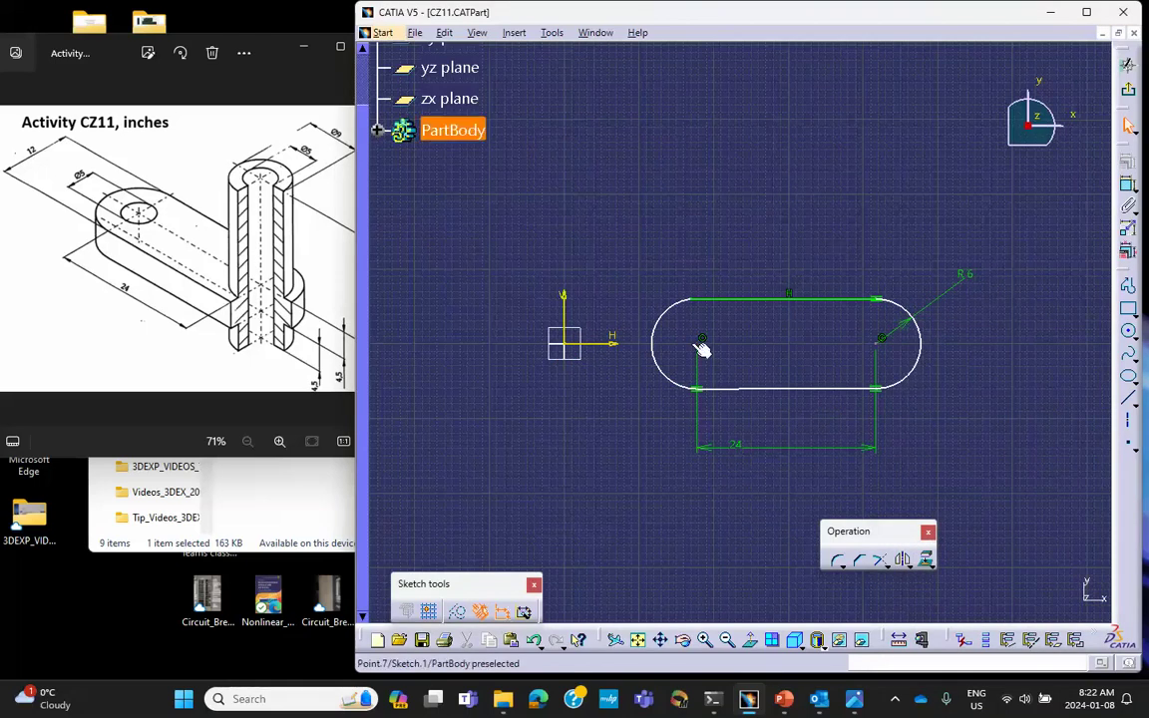
# Draw circles centred on the slot's arc centres, about 5.8 in diameter on the left-hand one and about 7.3 in on the right-hand one
pyautogui.click(1129, 333)
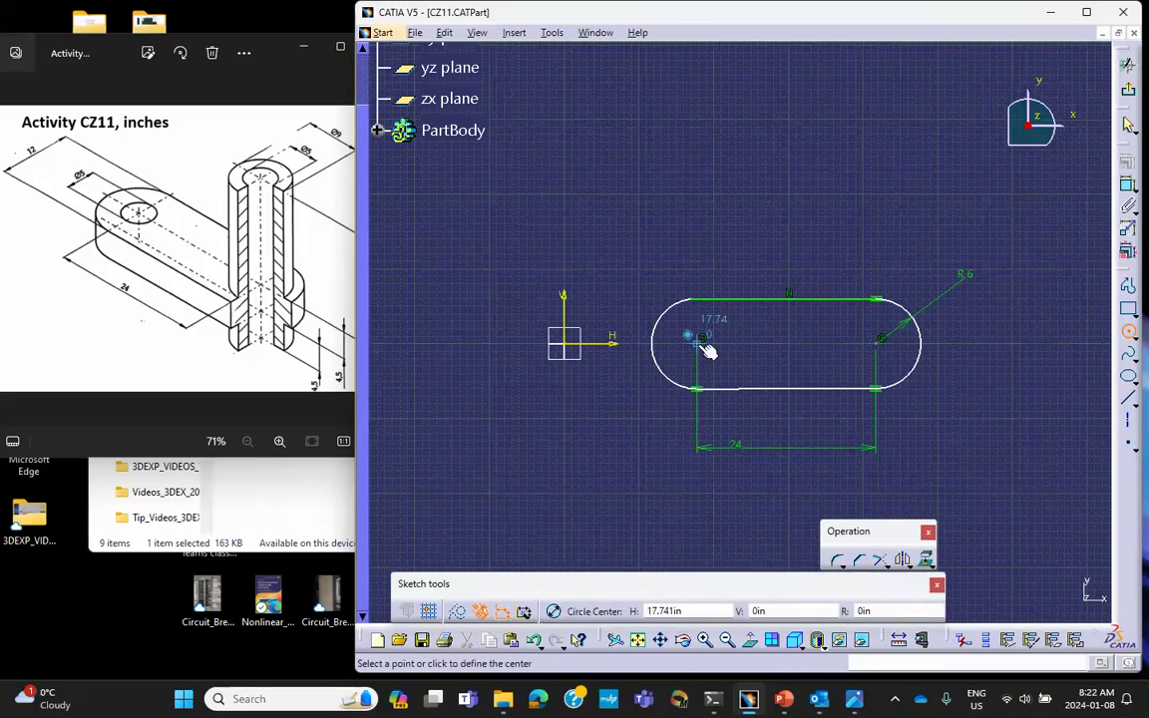
pyautogui.click(697, 340)
pyautogui.click(713, 346)
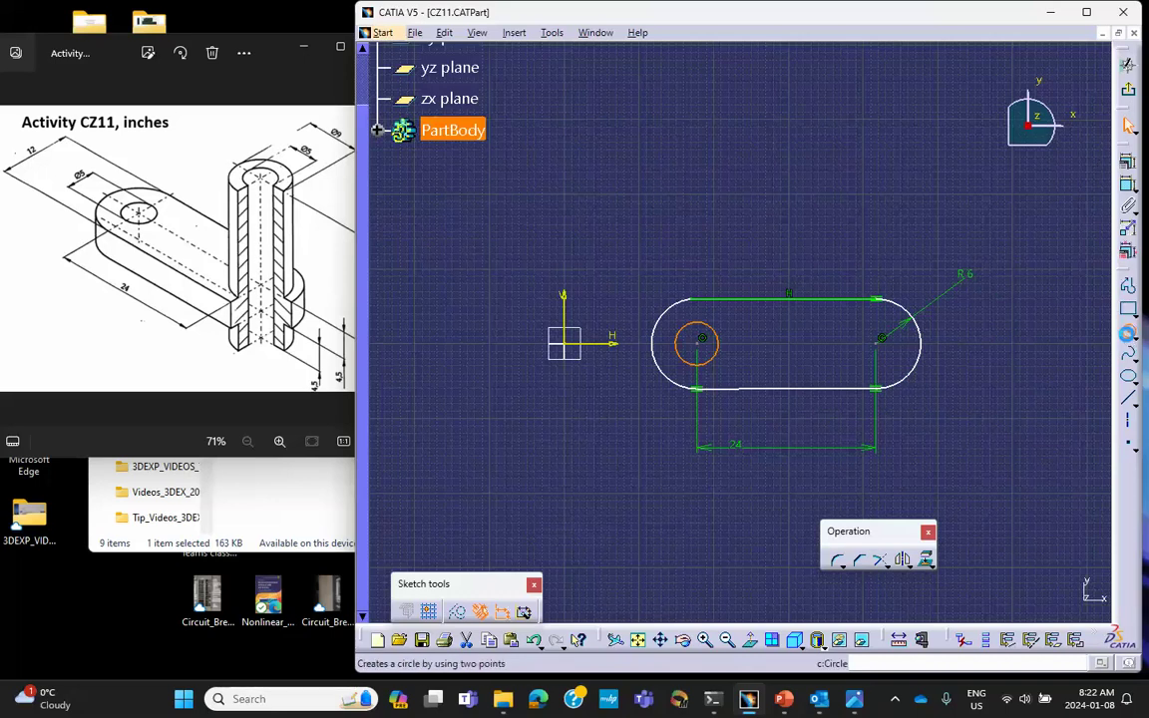
pyautogui.click(1129, 335)
pyautogui.click(881, 338)
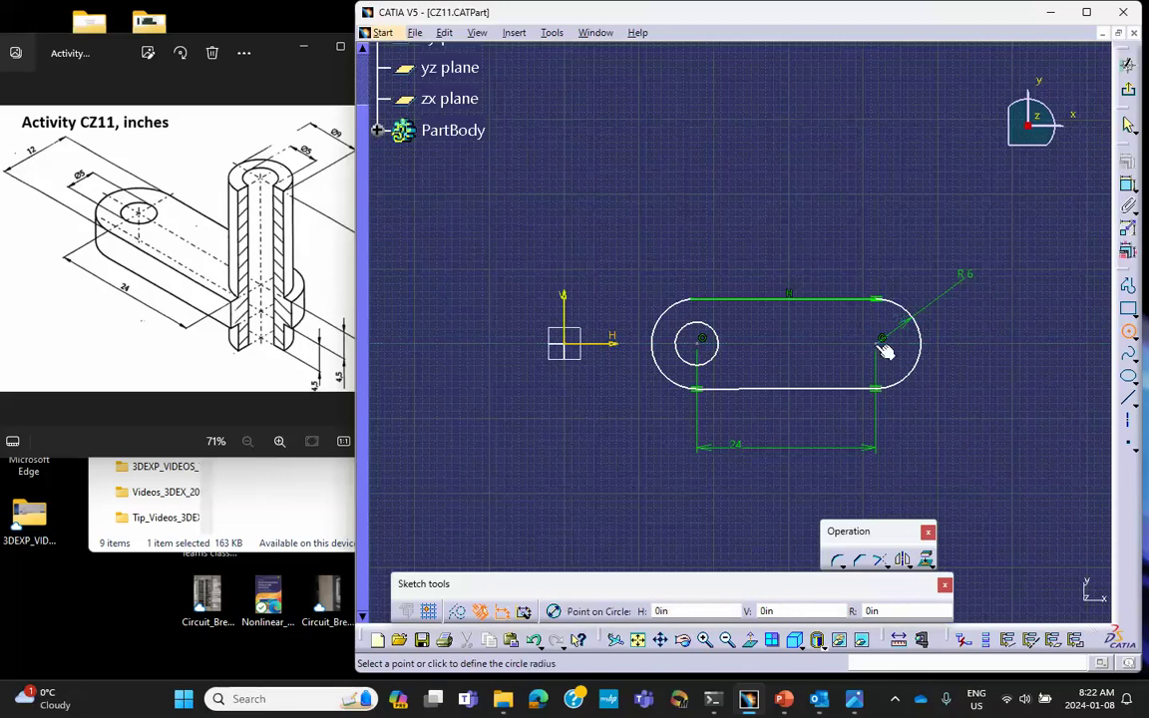
pyautogui.click(893, 366)
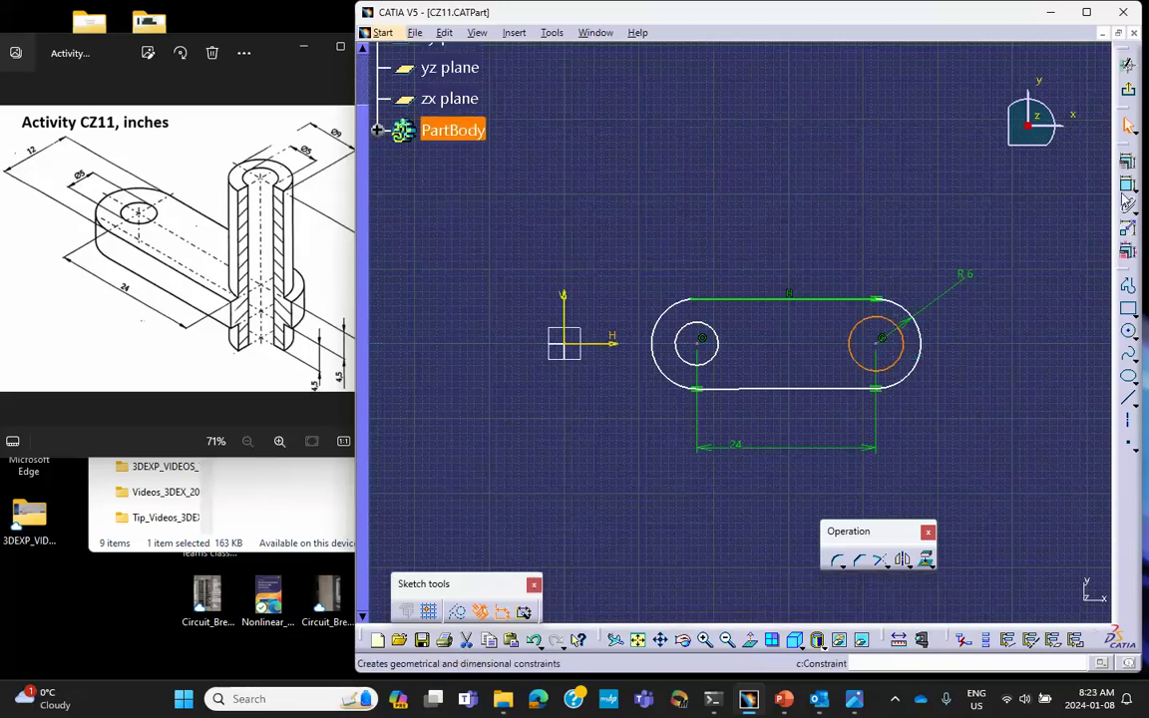
# Dimension the right-hand circle's diameter and set it to 5 in
pyautogui.click(1128, 228)
pyautogui.click(982, 197)
pyautogui.doubleClick(983, 189)
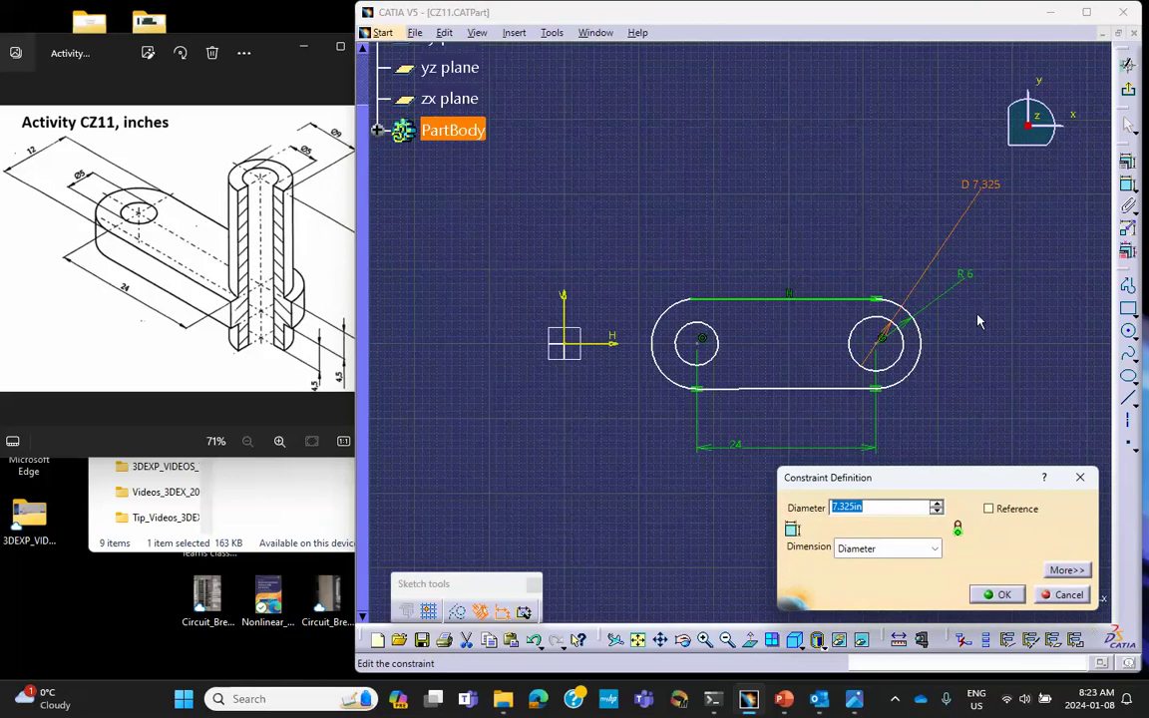
pyautogui.write('5')
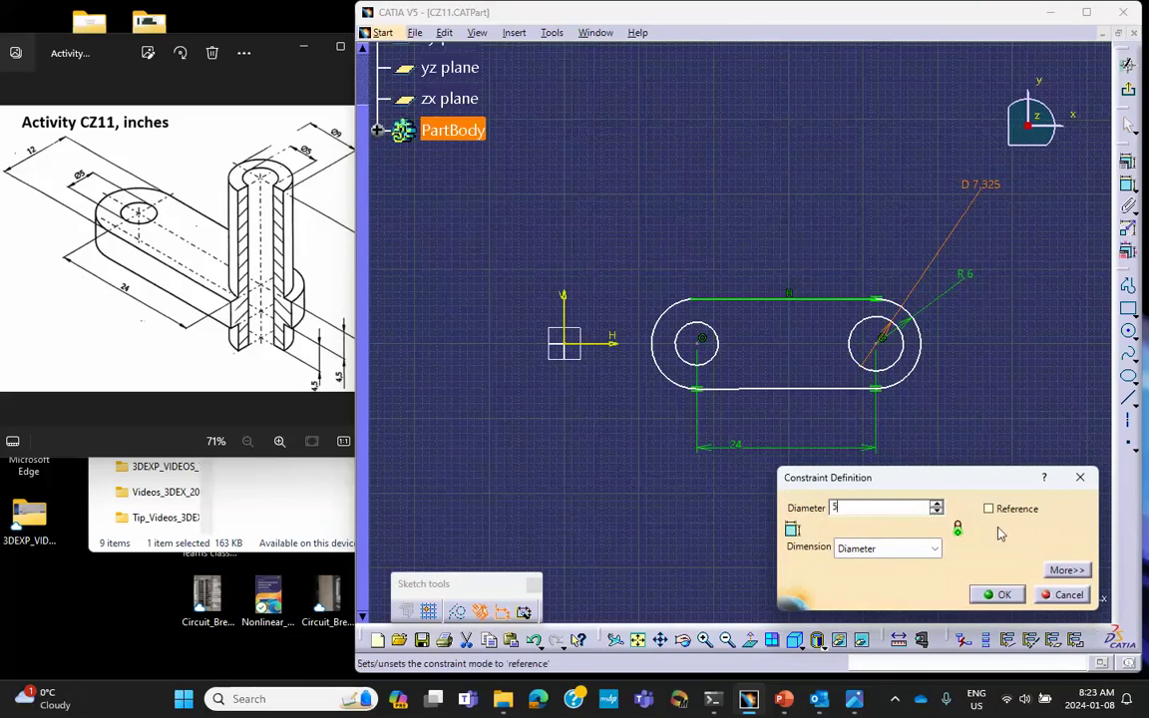
pyautogui.click(998, 594)
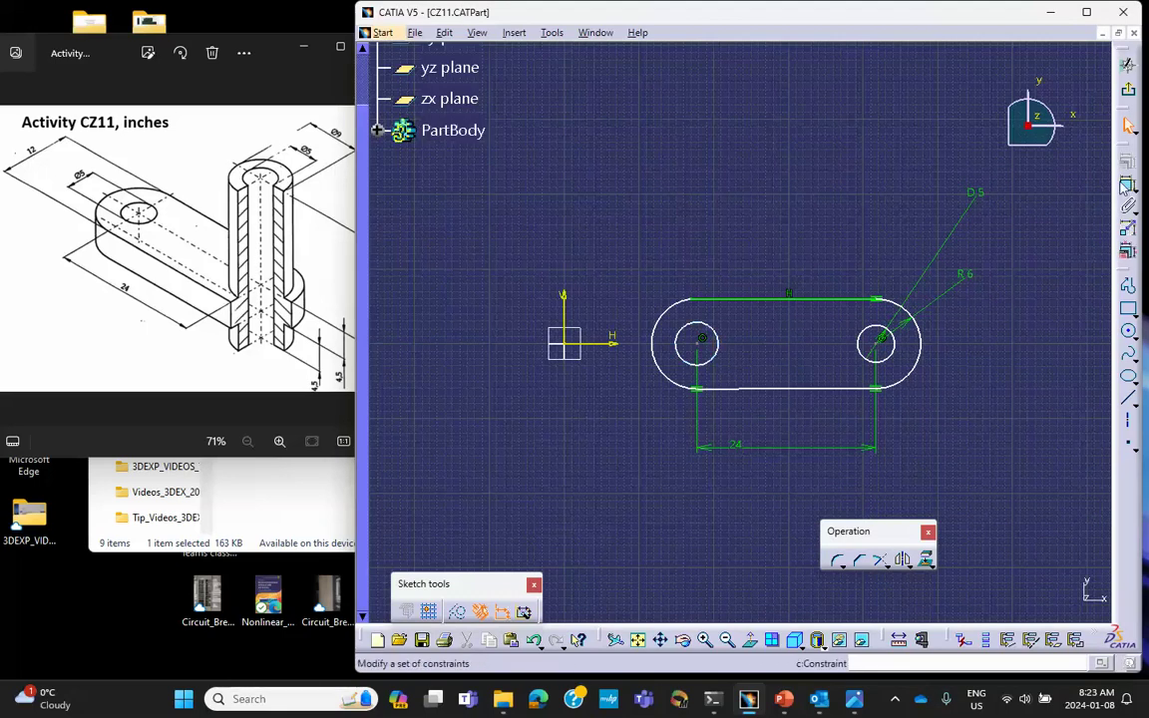
# Dimension the left-hand circle's diameter and set it to 5 in
pyautogui.click(1124, 188)
pyautogui.click(716, 339)
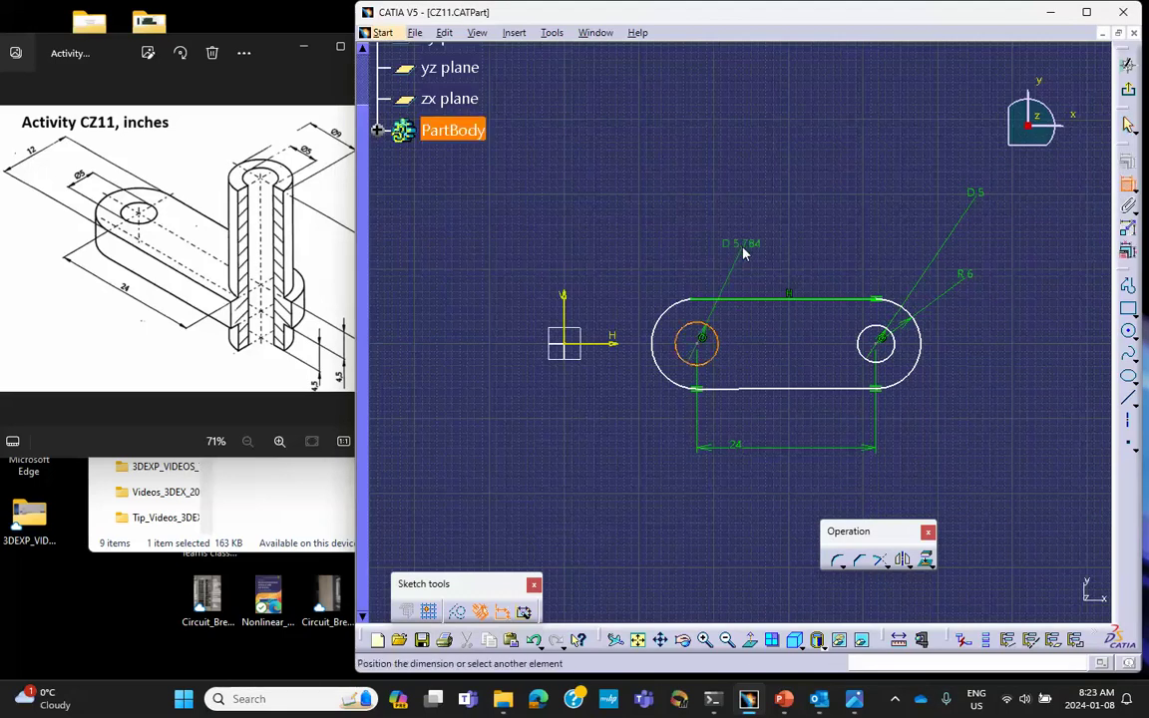
pyautogui.click(758, 251)
pyautogui.doubleClick(753, 249)
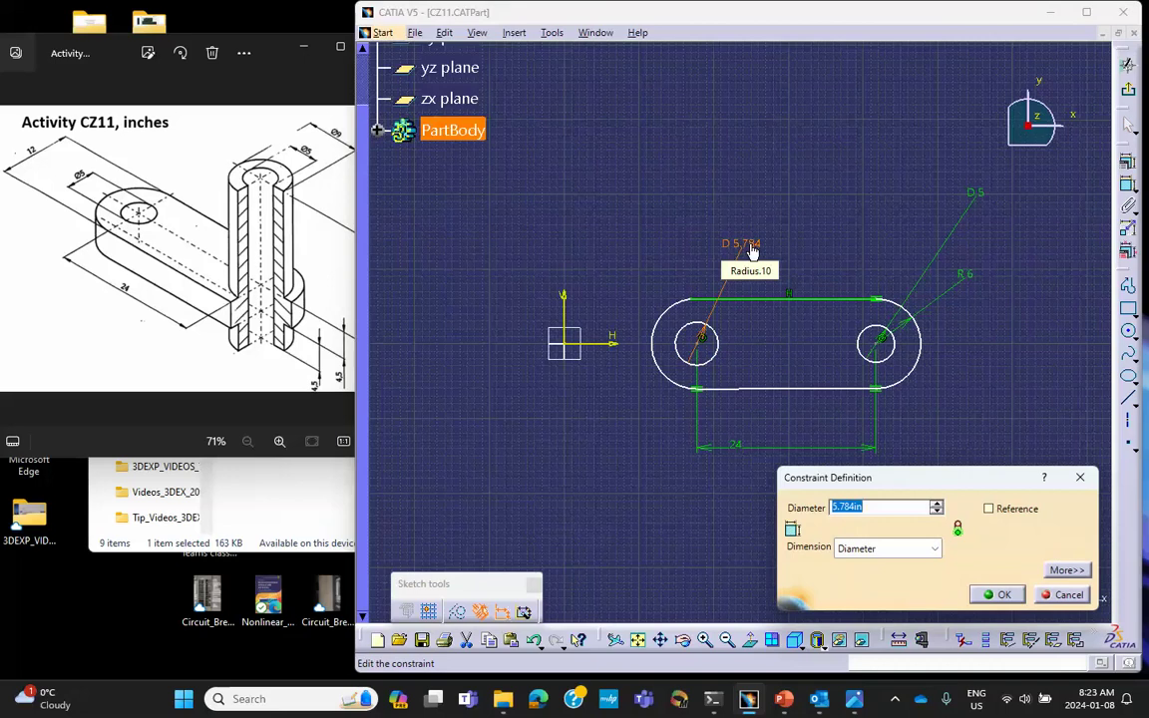
pyautogui.write('5')
pyautogui.click(998, 594)
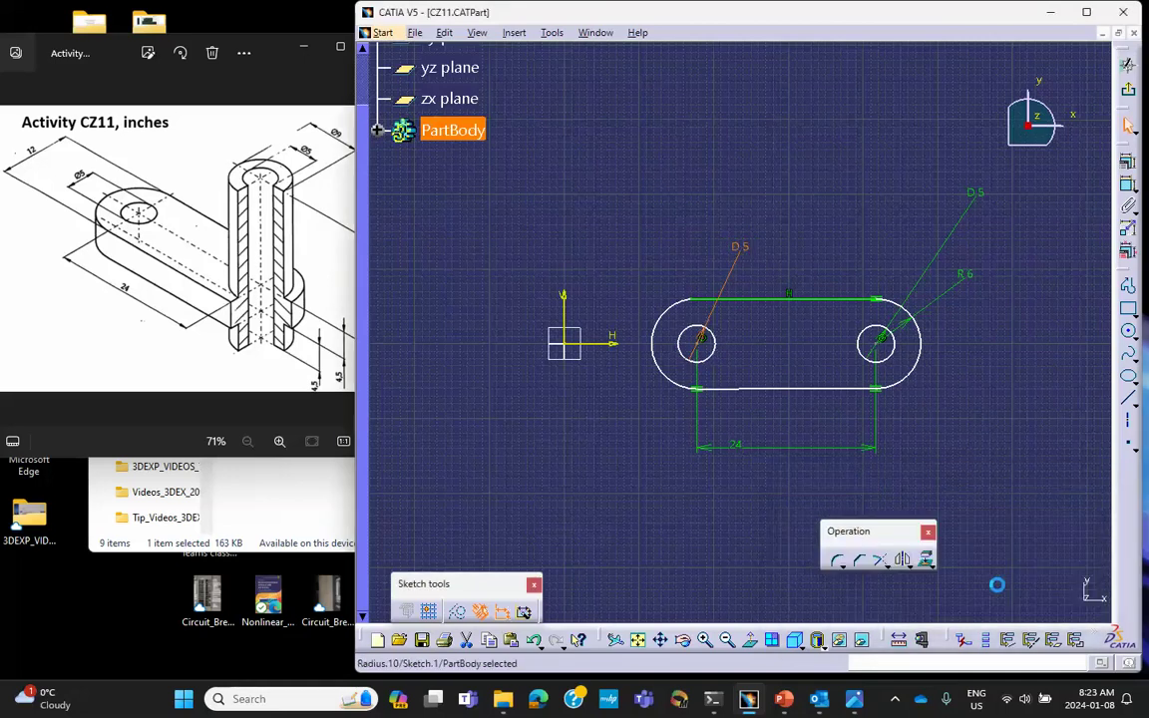
# Exit the sketch, extrude it as a Pad with a length of 4.5 in, and save the part
pyautogui.click(1127, 64)
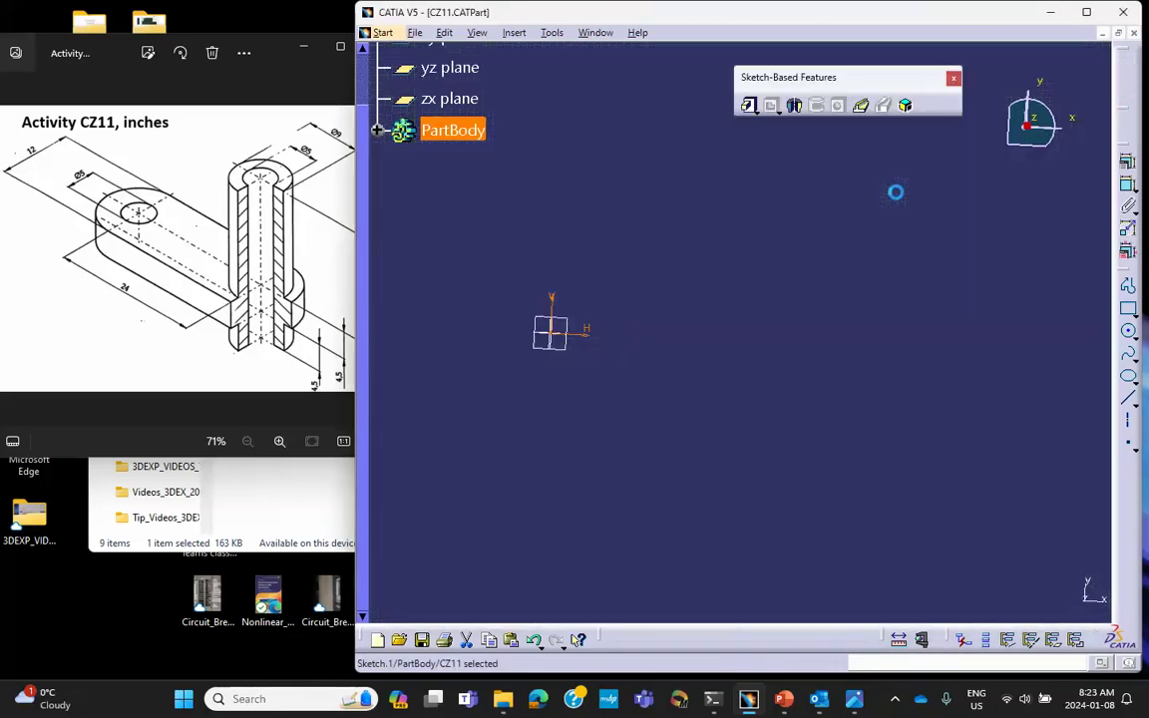
pyautogui.click(749, 105)
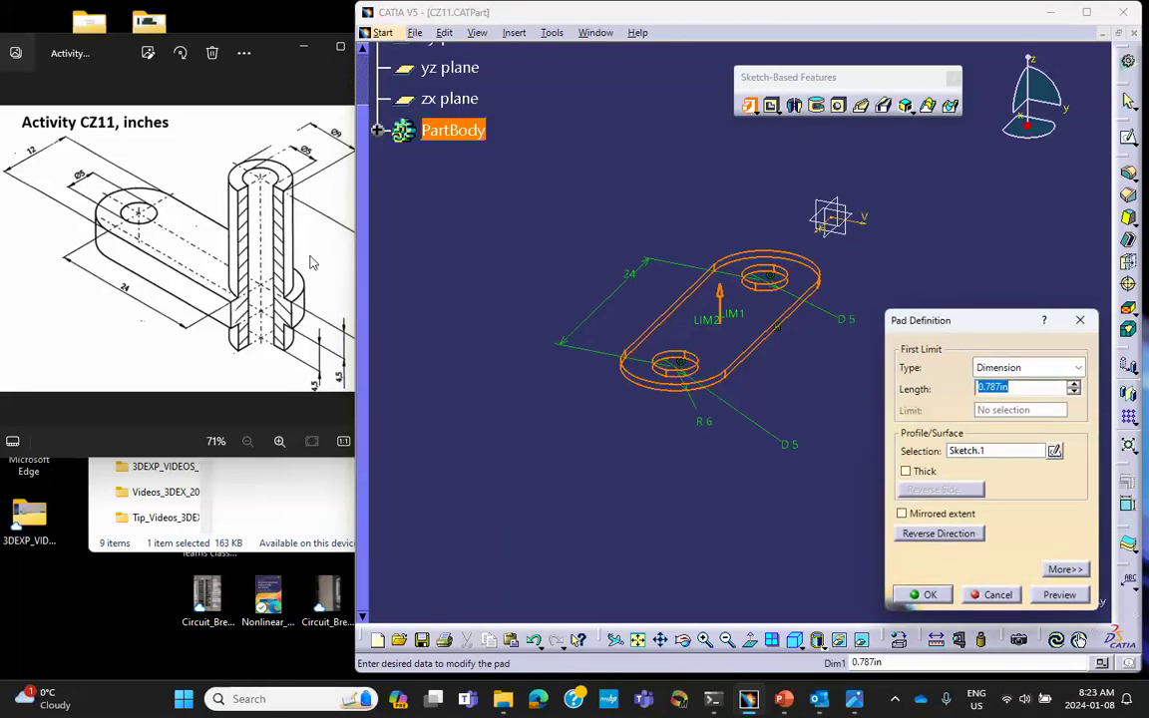
pyautogui.click(267, 225)
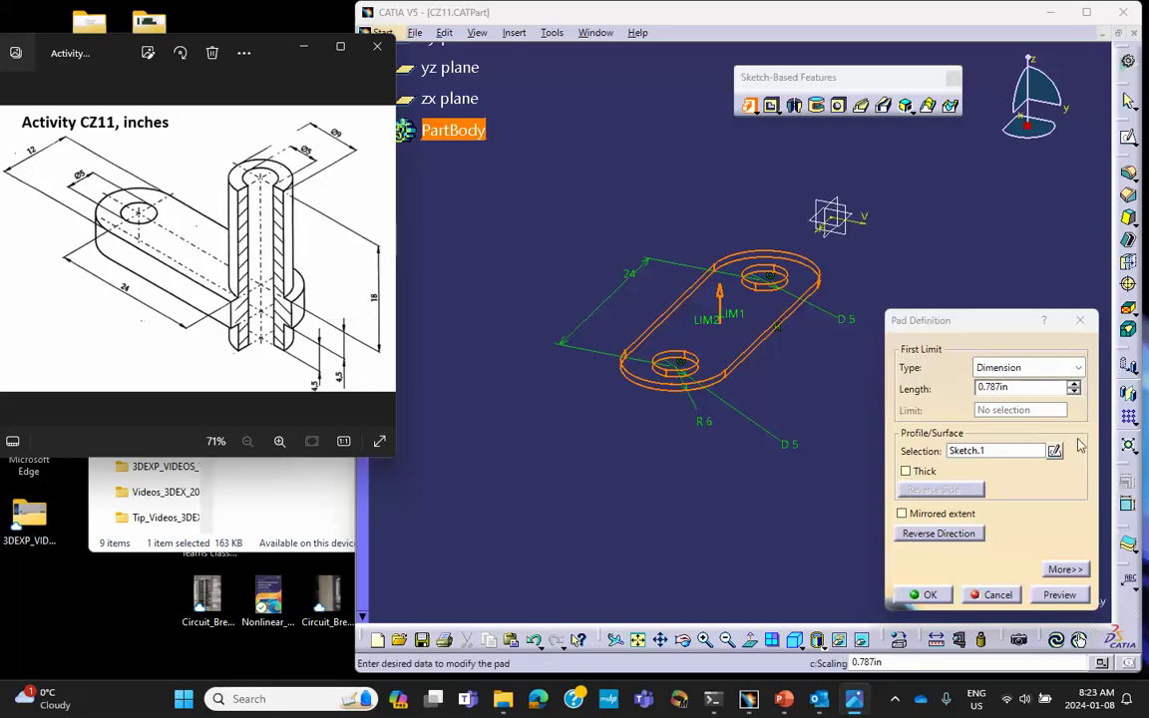
pyautogui.click(1023, 390)
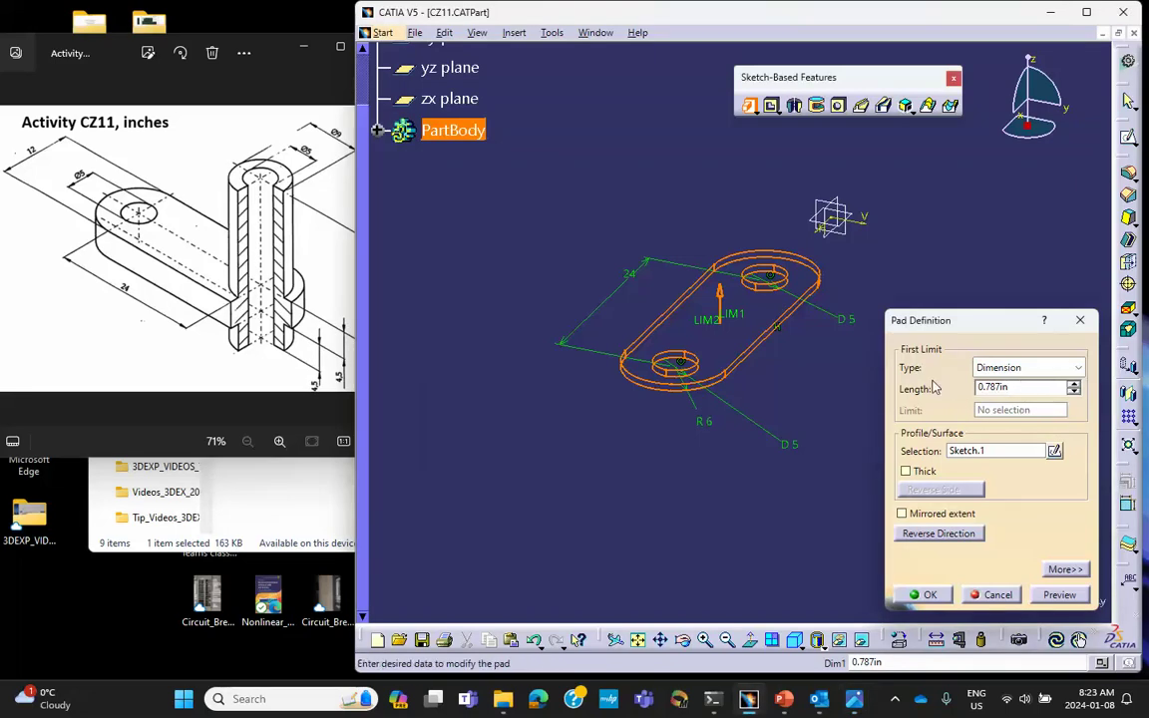
pyautogui.doubleClick(1019, 385)
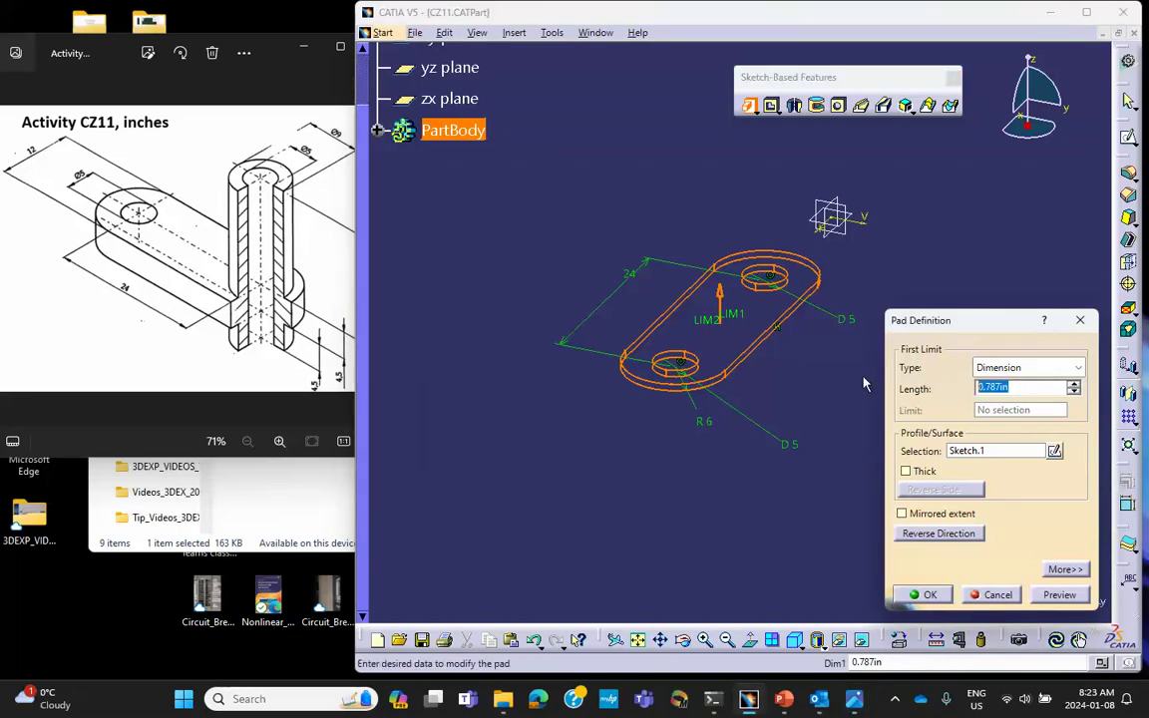
pyautogui.write('4.5')
pyautogui.click(916, 596)
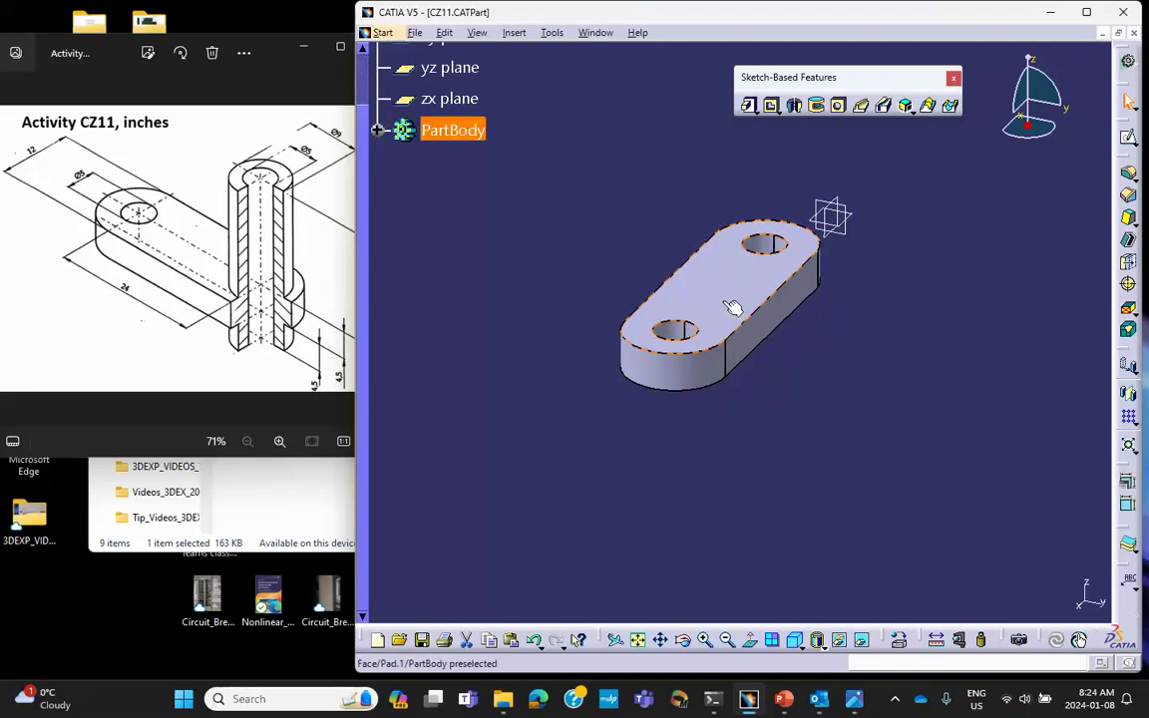
pyautogui.click(421, 638)
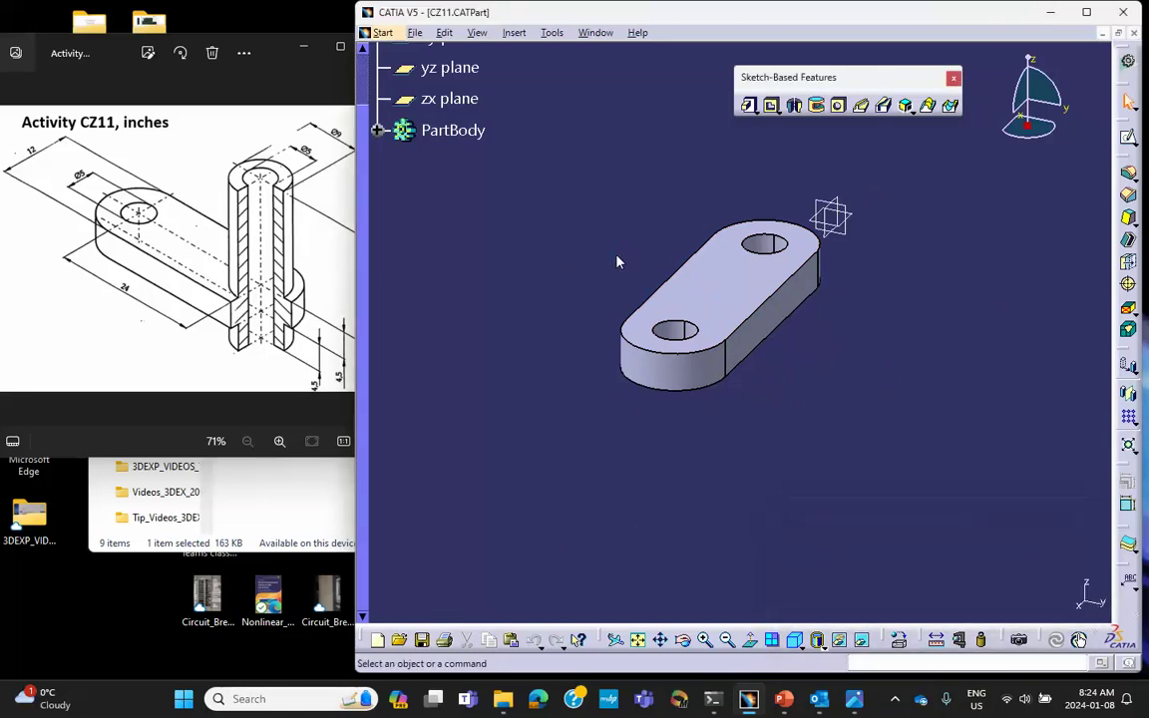
# Sketch two concentric circles on the base's top face around the right-hand hole, about 7.7 in and 10.3 in in diameter
pyautogui.click(733, 289)
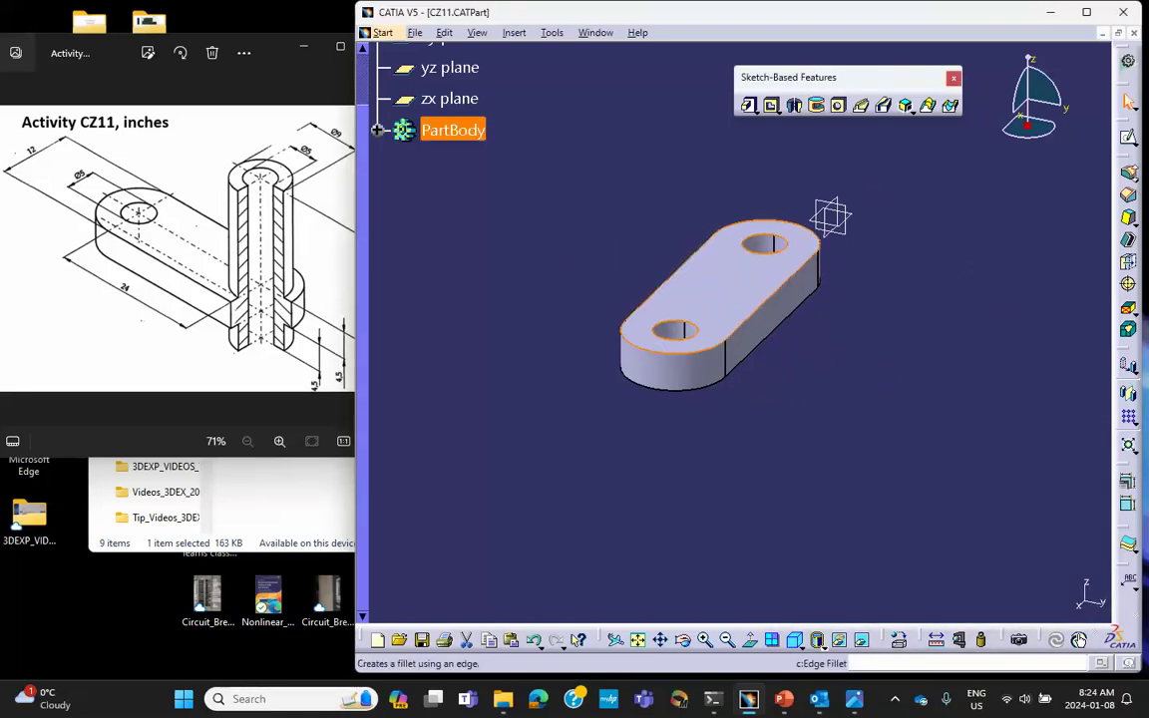
pyautogui.click(1128, 137)
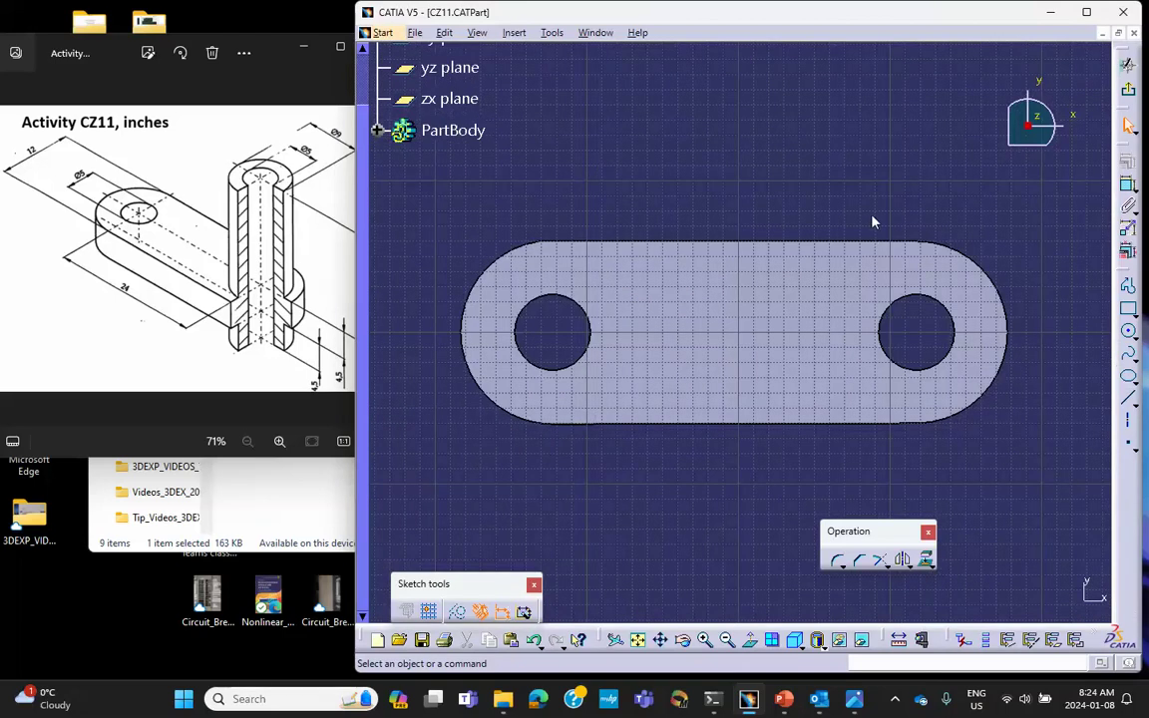
pyautogui.moveTo(841, 197); pyautogui.dragTo(718, 189, button='middle')
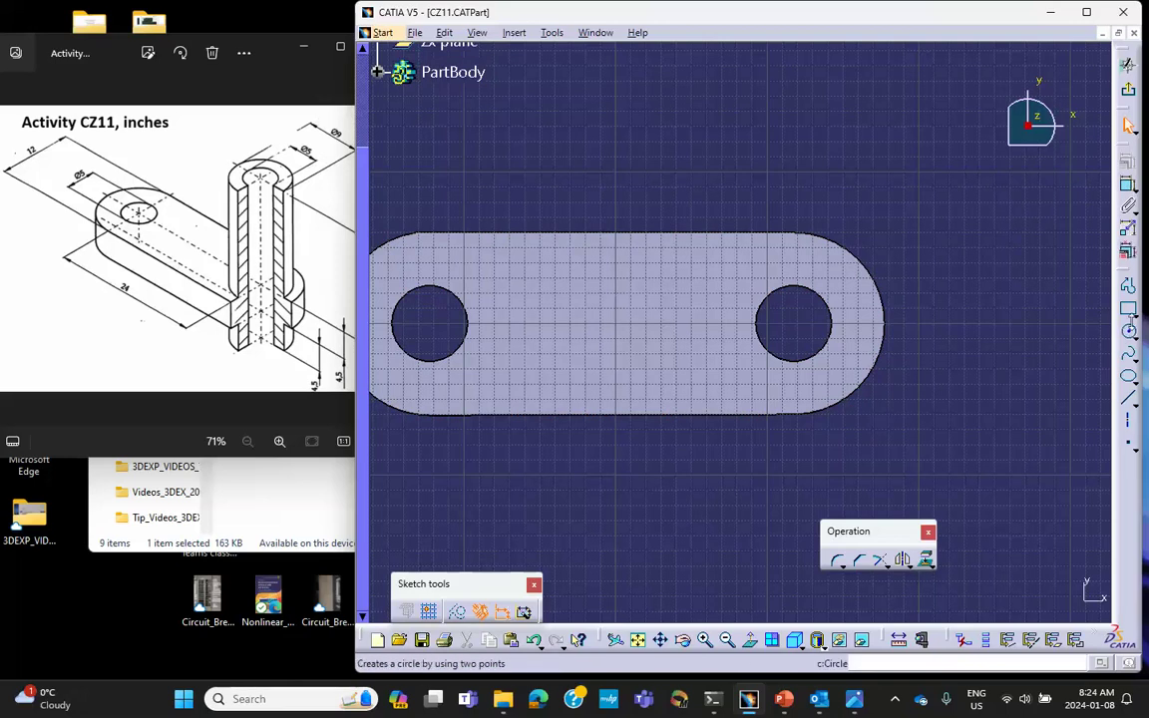
pyautogui.click(1130, 335)
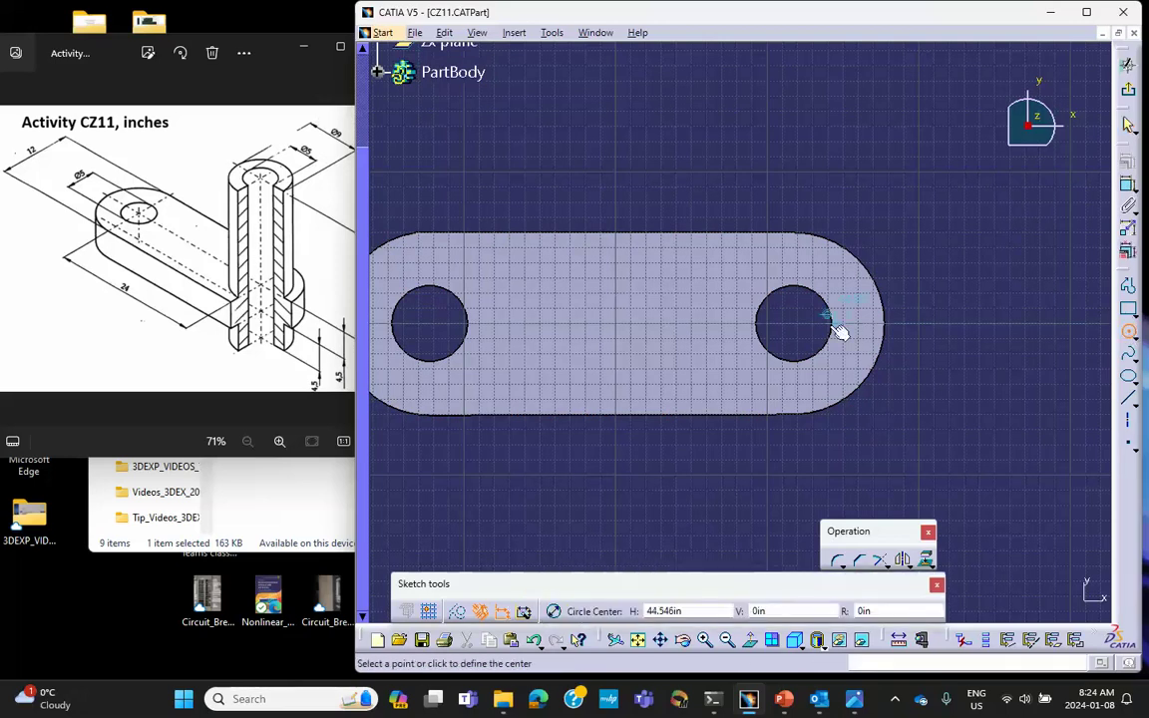
pyautogui.click(782, 329)
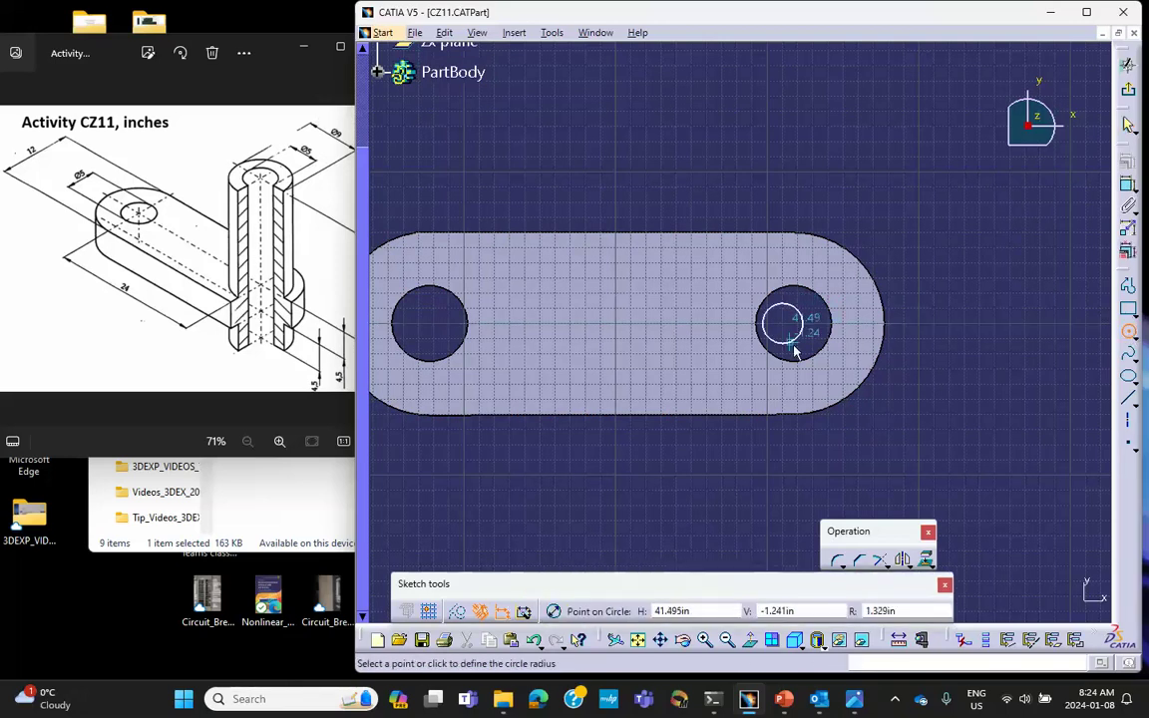
pyautogui.click(815, 381)
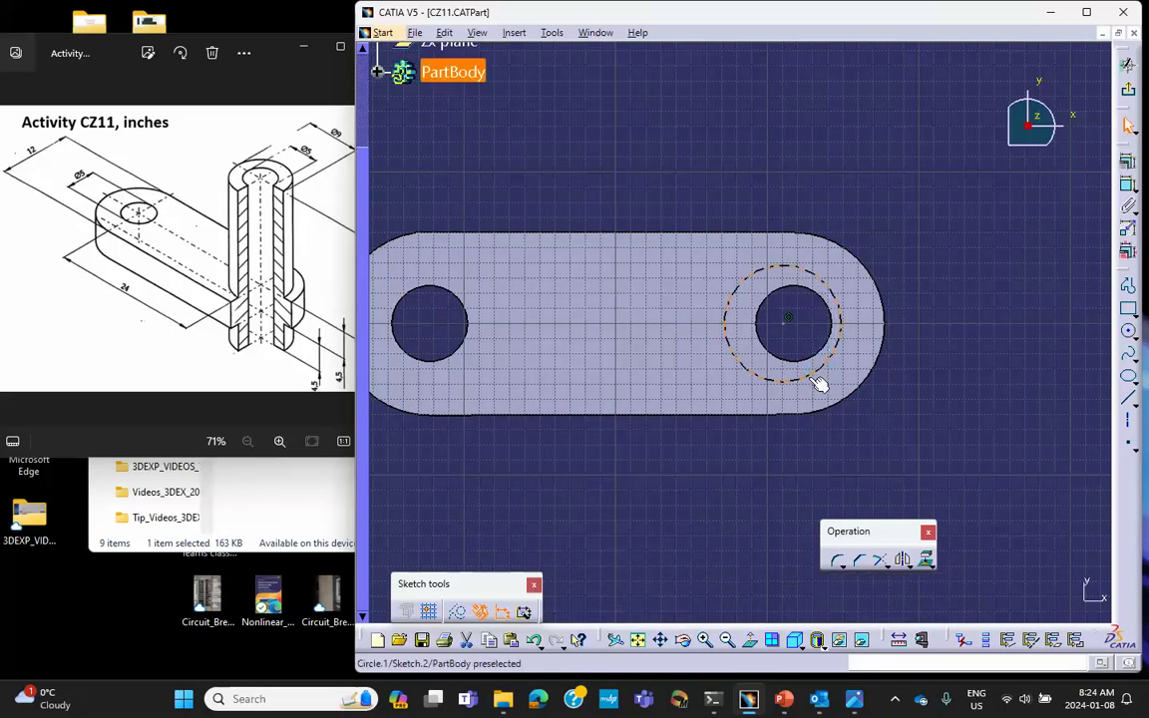
pyautogui.click(1129, 333)
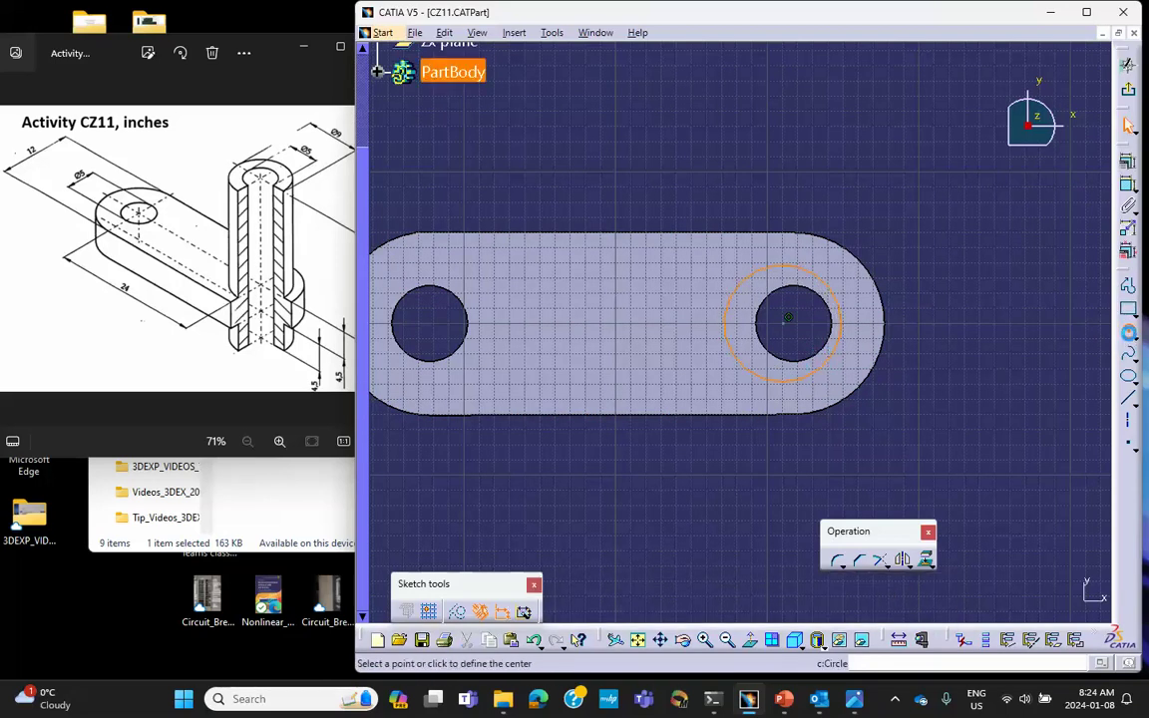
pyautogui.click(786, 325)
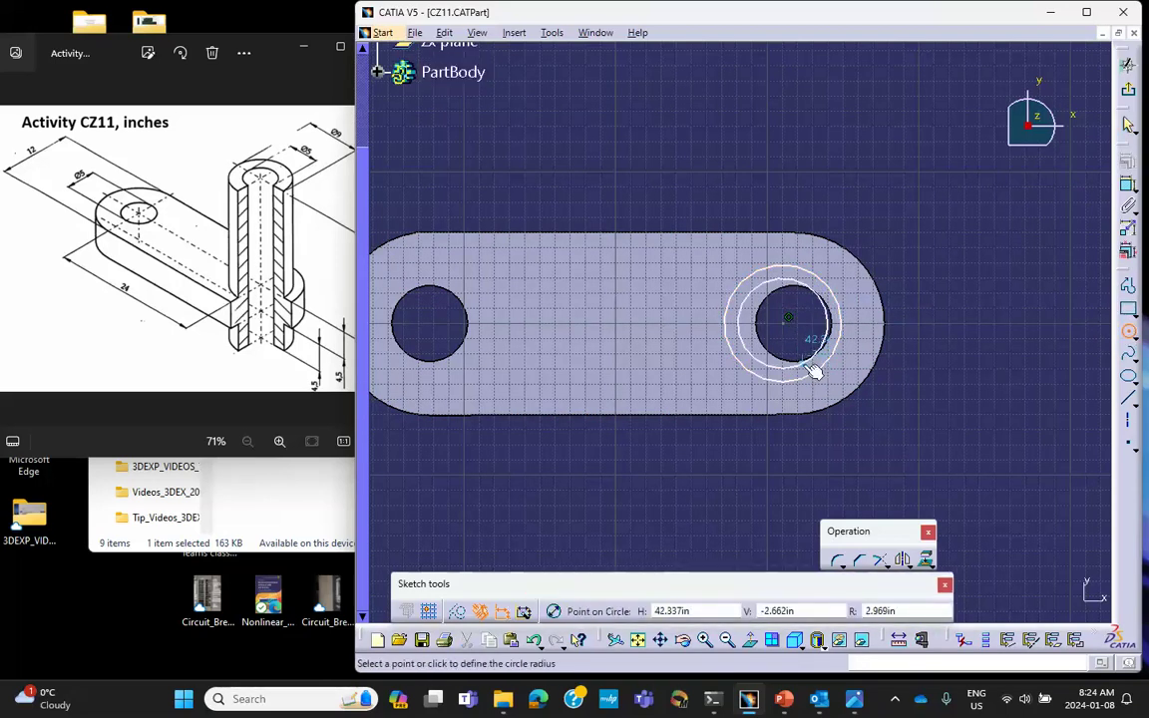
pyautogui.click(830, 395)
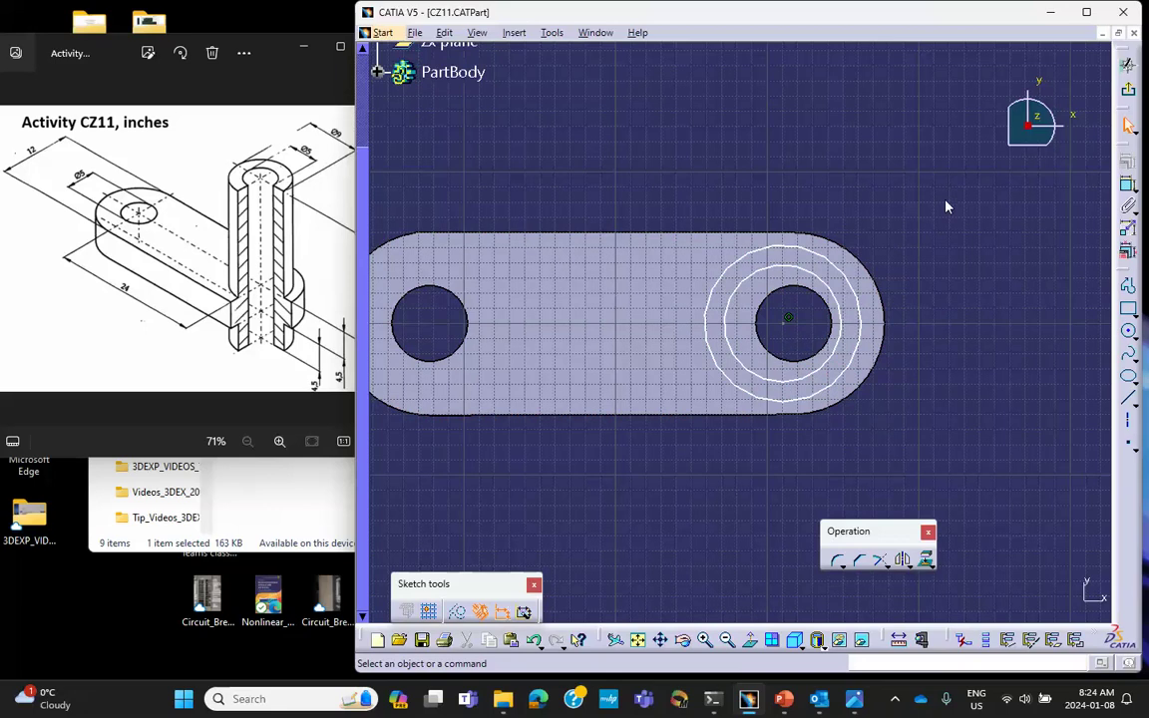
# Constrain the inner sketched circle to be concentric with the right-hand hole's edge
pyautogui.click(817, 282)
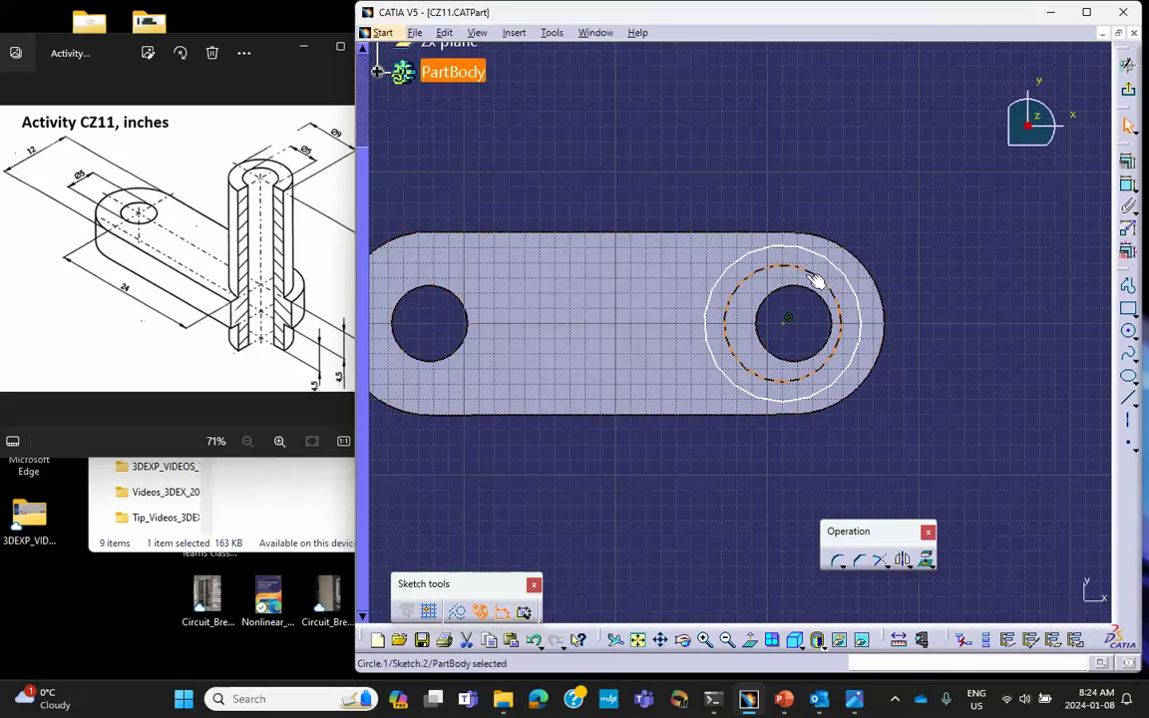
pyautogui.keyDown('ctrl'); pyautogui.click(810, 289); pyautogui.keyUp('ctrl')
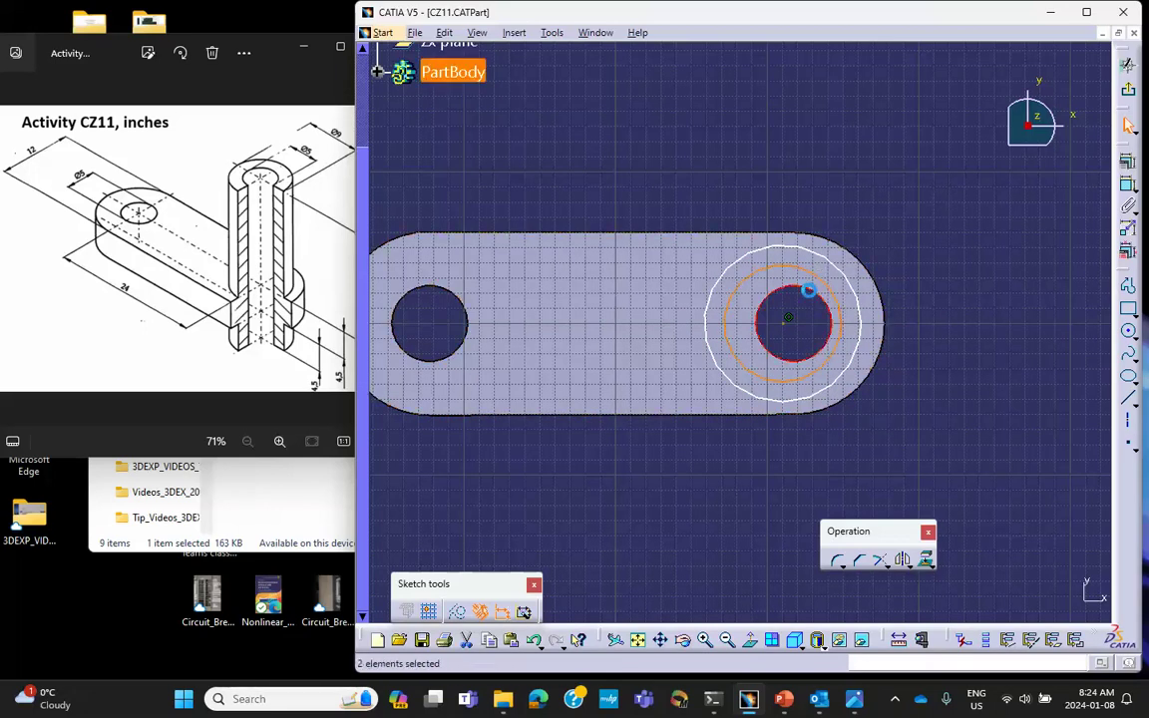
pyautogui.click(1128, 228)
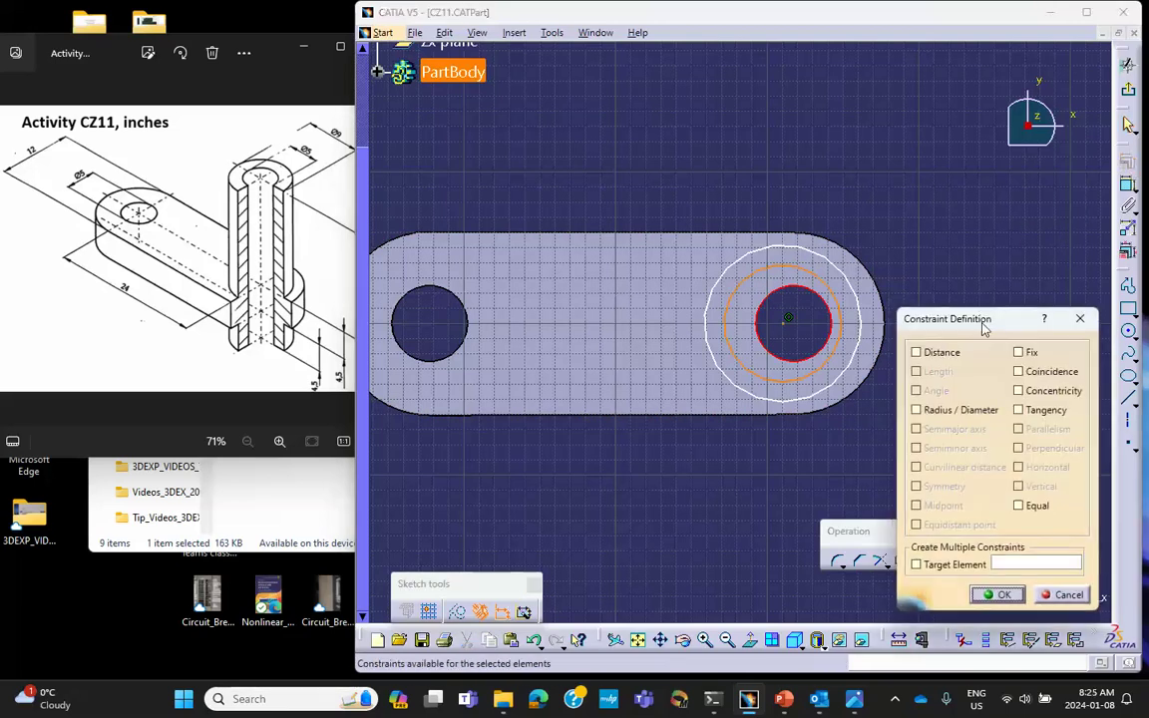
pyautogui.click(1018, 390)
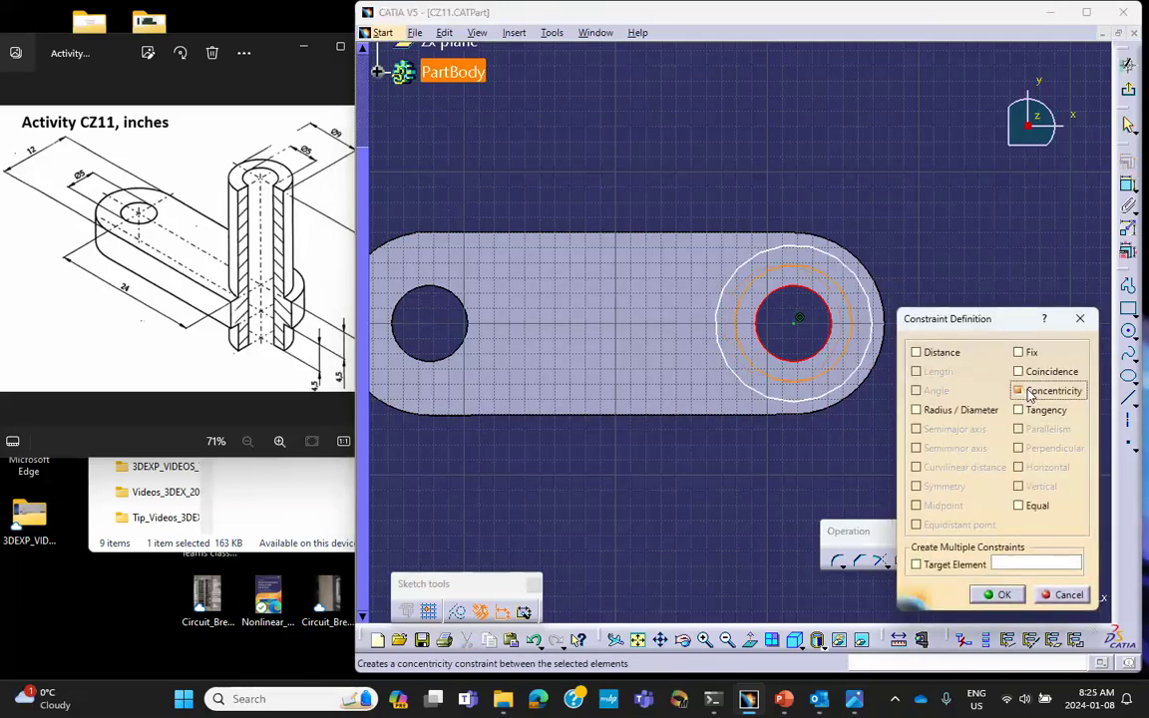
pyautogui.click(1002, 594)
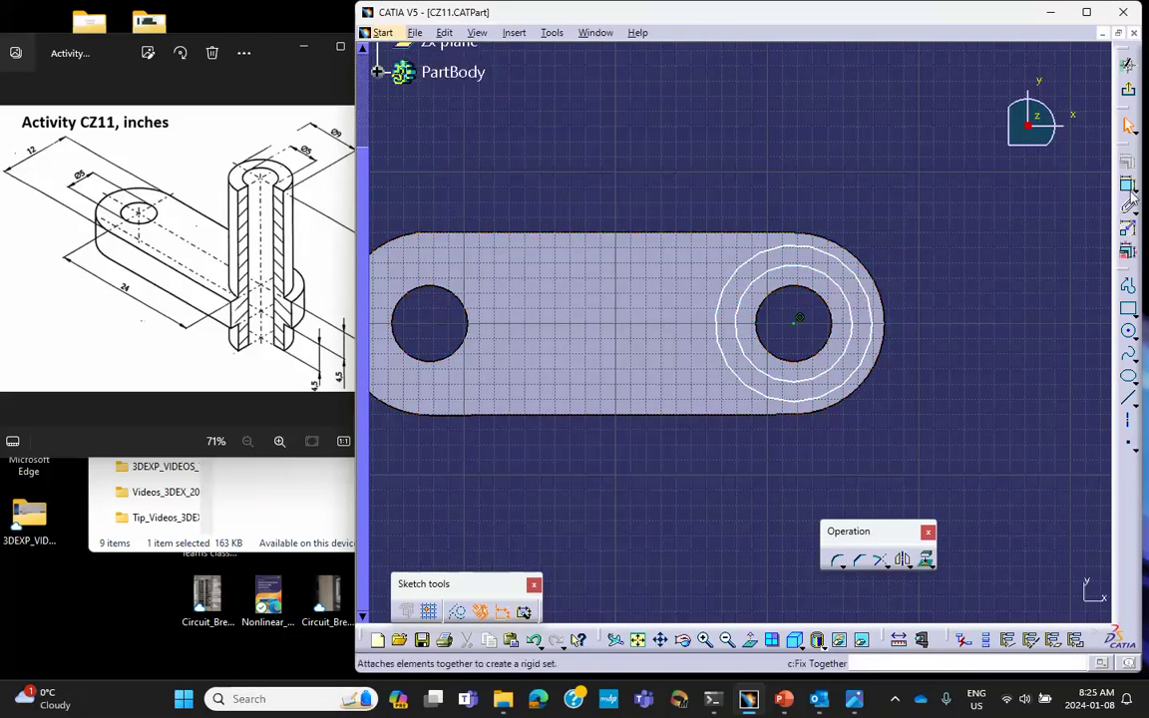
# Dimension the inner circle's diameter and set it to 5 in
pyautogui.click(852, 297)
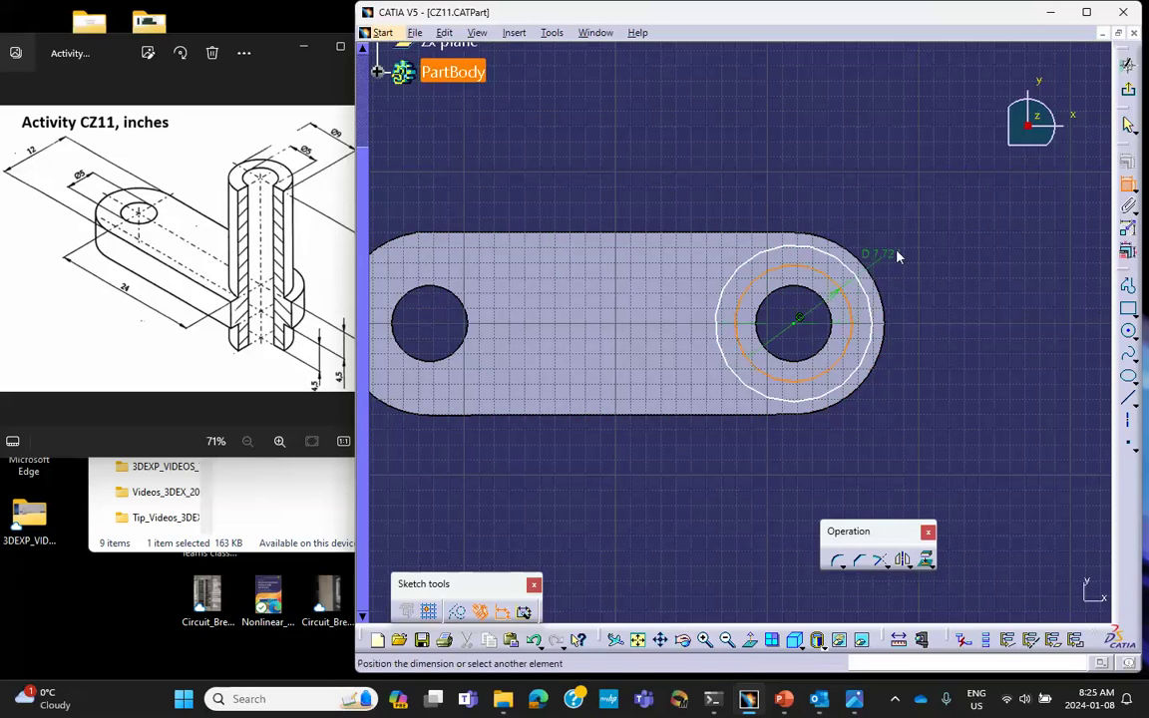
pyautogui.click(931, 237)
pyautogui.doubleClick(934, 249)
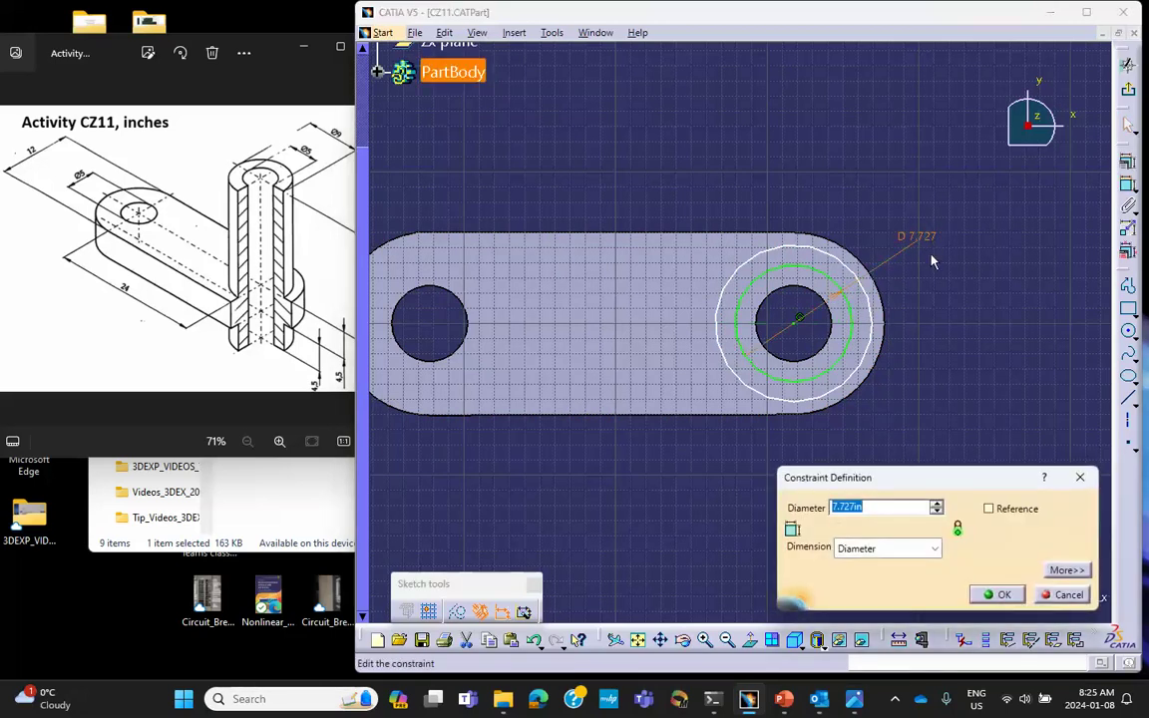
pyautogui.write('5')
pyautogui.click(996, 594)
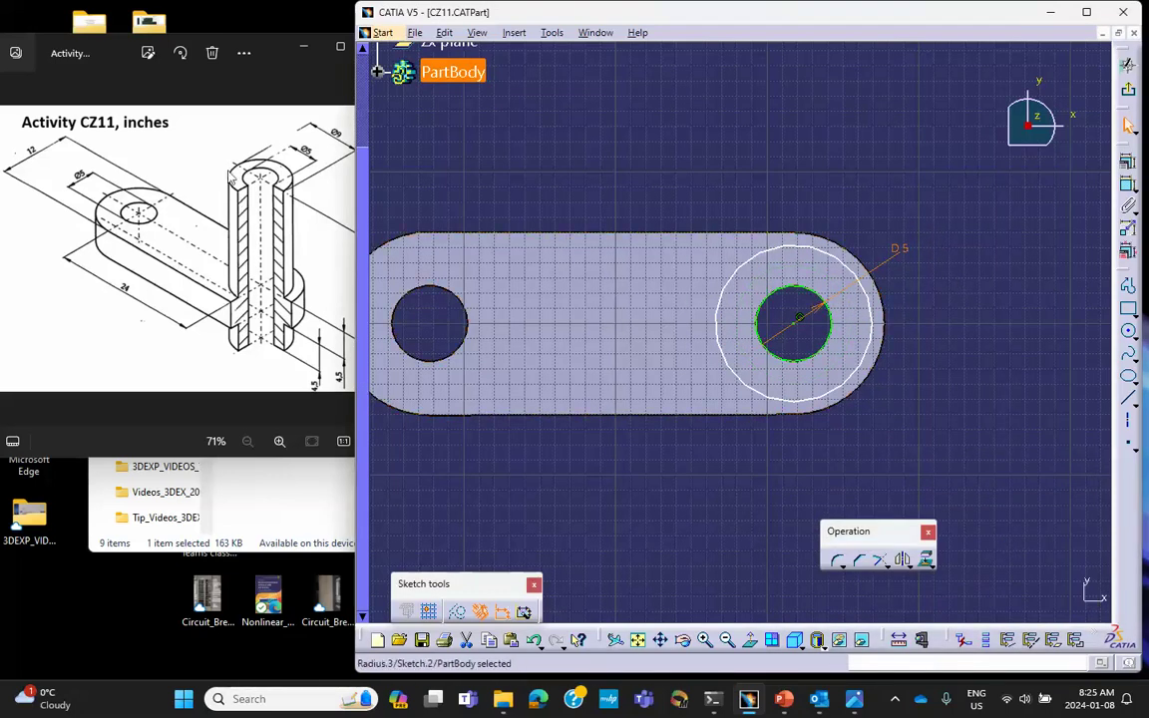
# Try a diameter of 9 in on the inner circle's dimension and undo that change
pyautogui.doubleClick(903, 254)
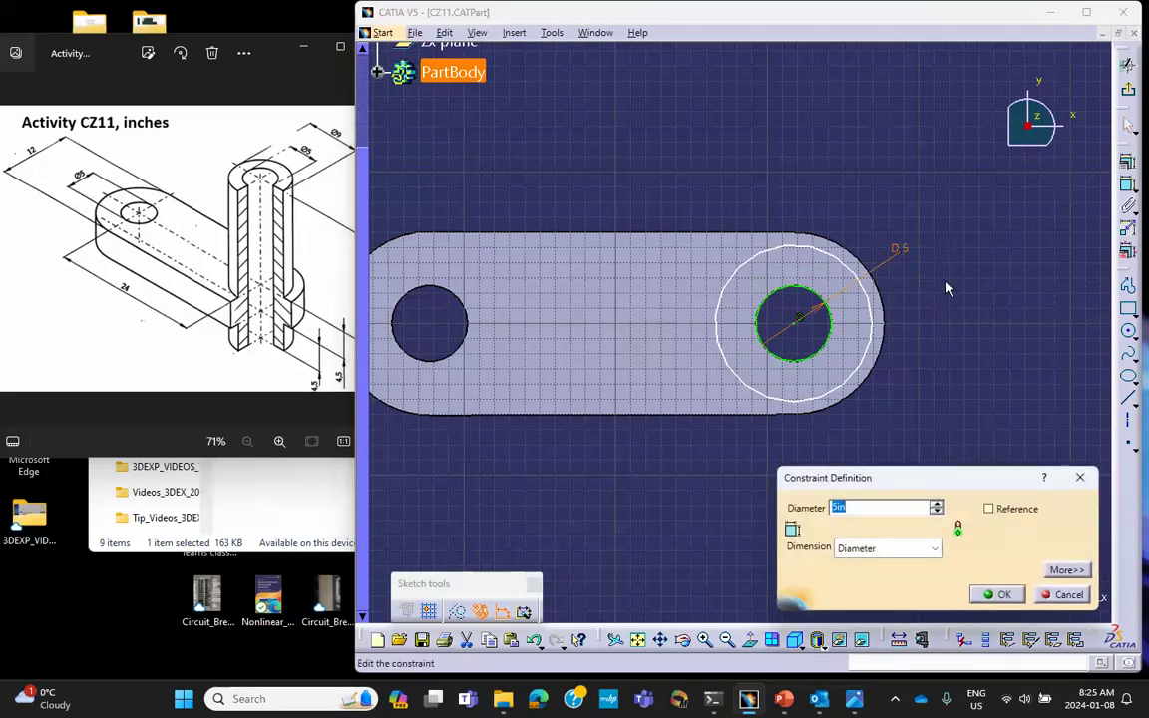
pyautogui.write('9')
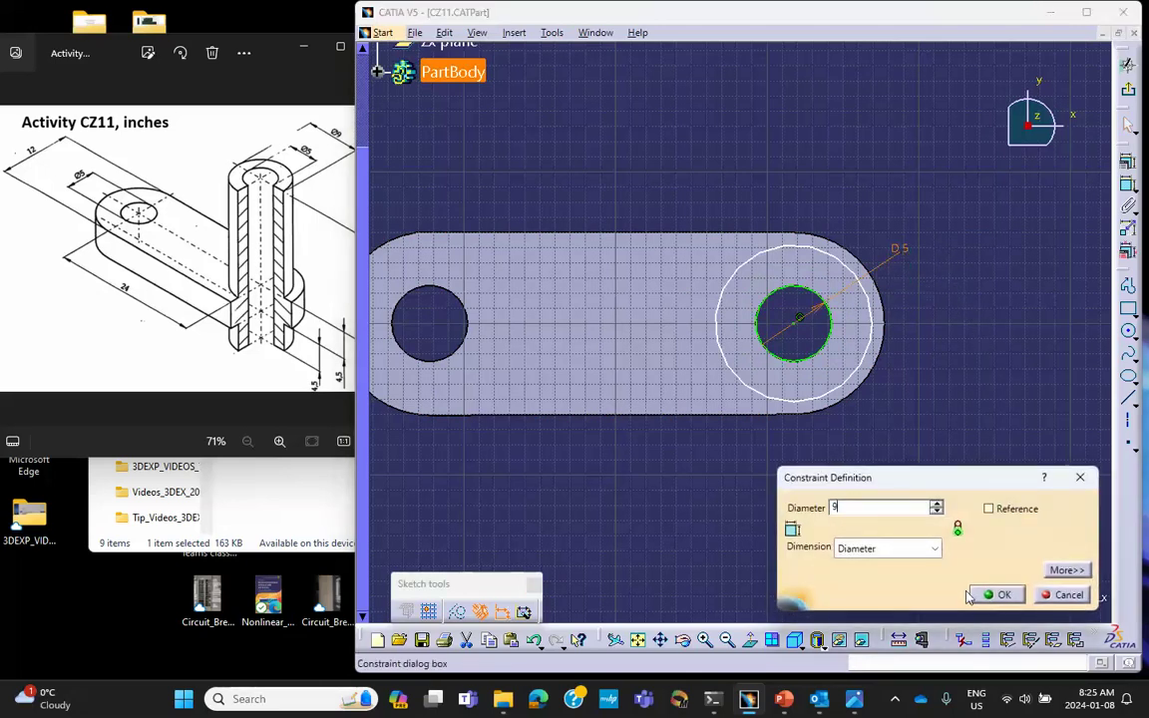
pyautogui.click(997, 595)
pyautogui.click(1038, 402)
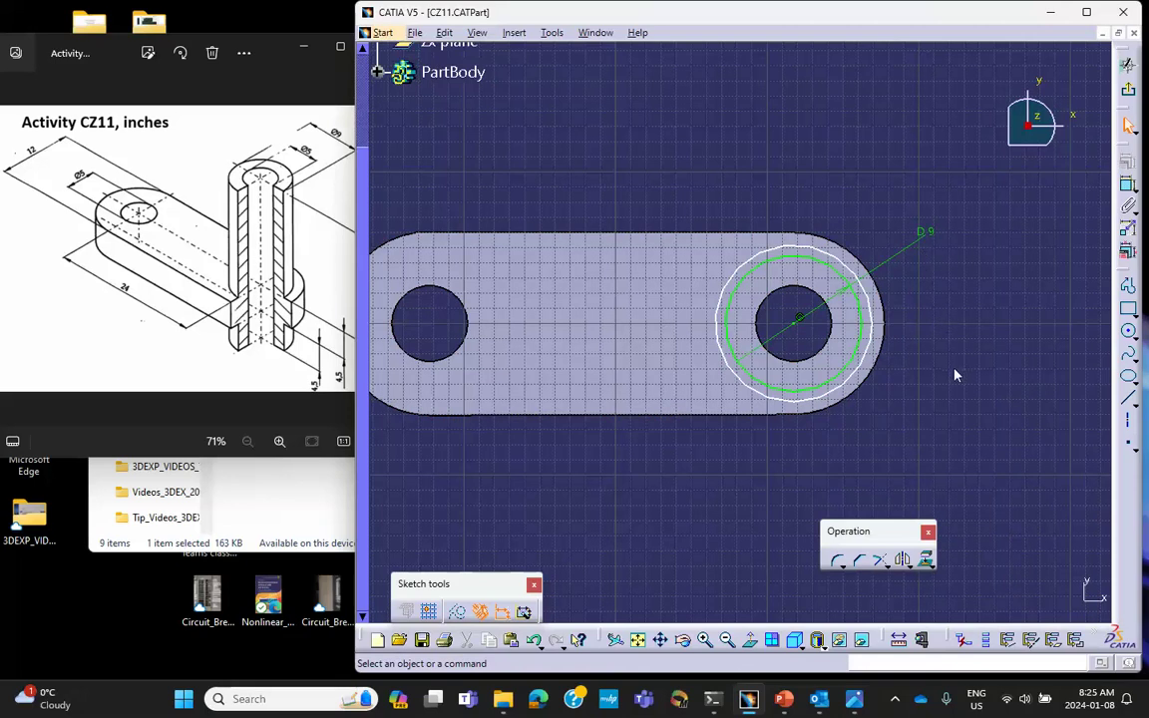
pyautogui.write('c:Undo')
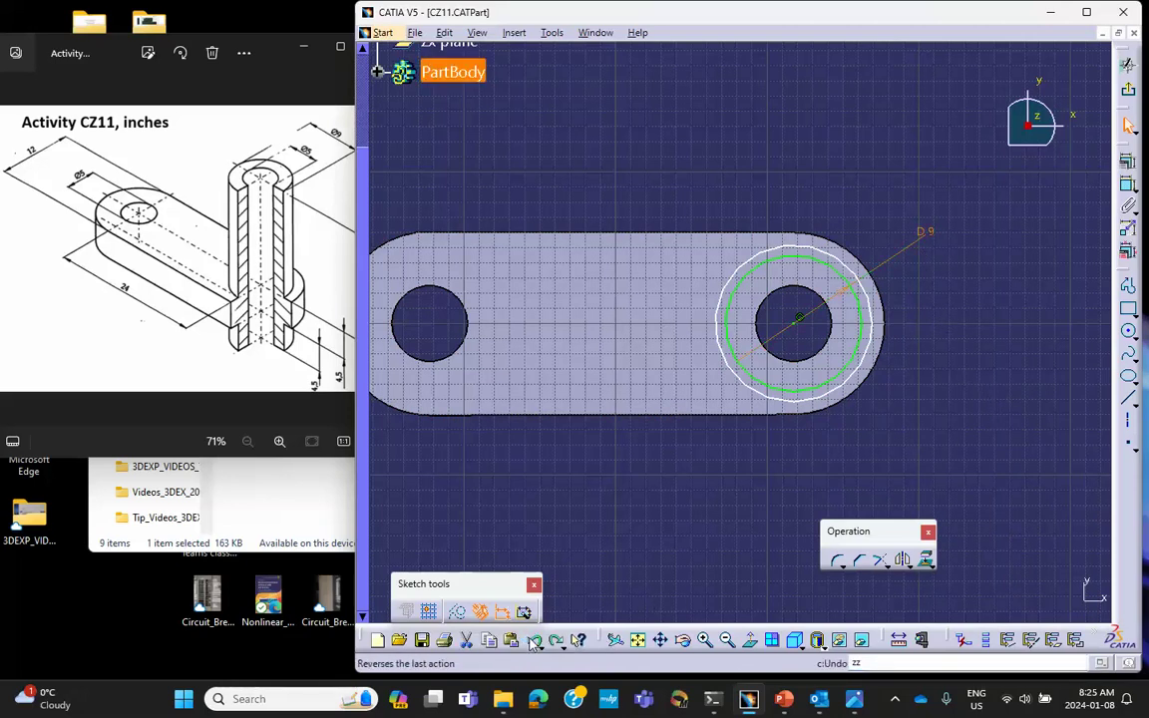
pyautogui.click(535, 641)
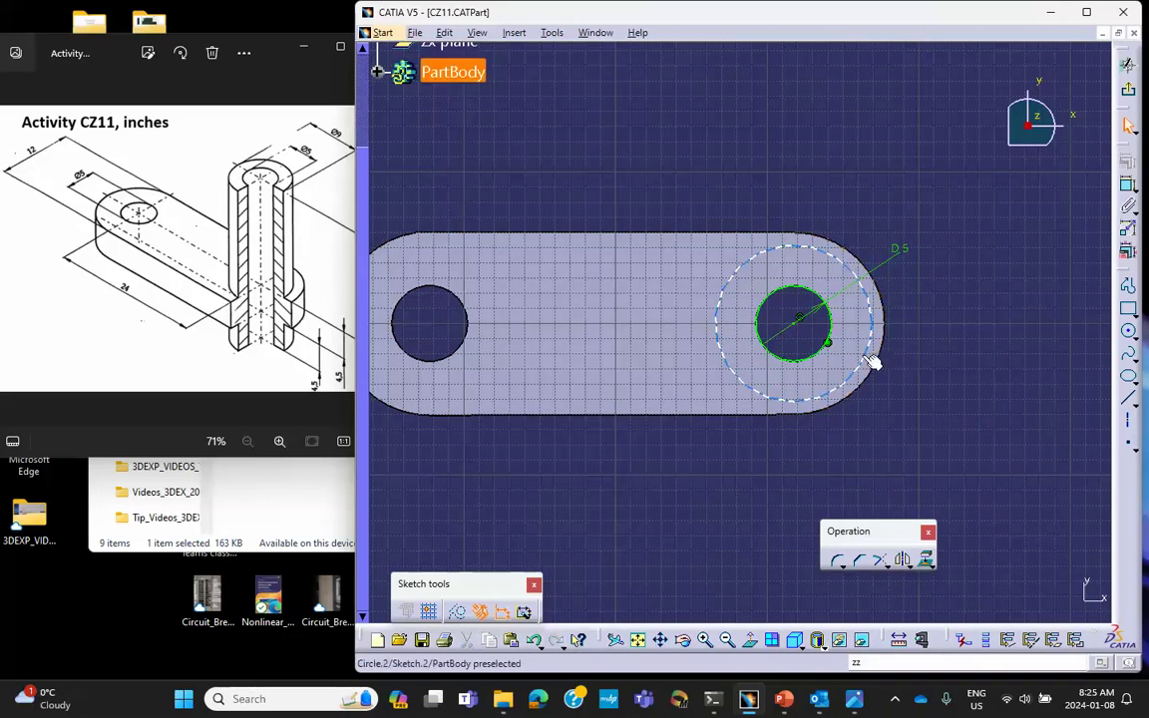
# Dimension the outer circle's diameter and set it to 9 in
pyautogui.click(1128, 185)
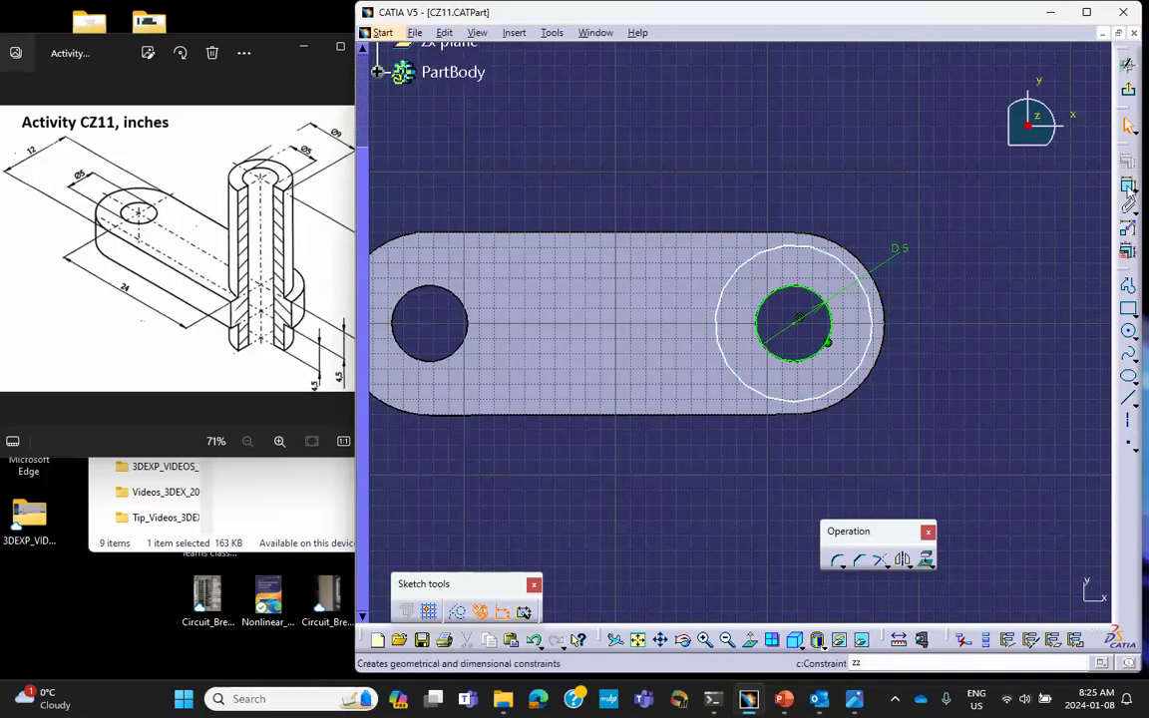
pyautogui.click(831, 356)
pyautogui.click(920, 361)
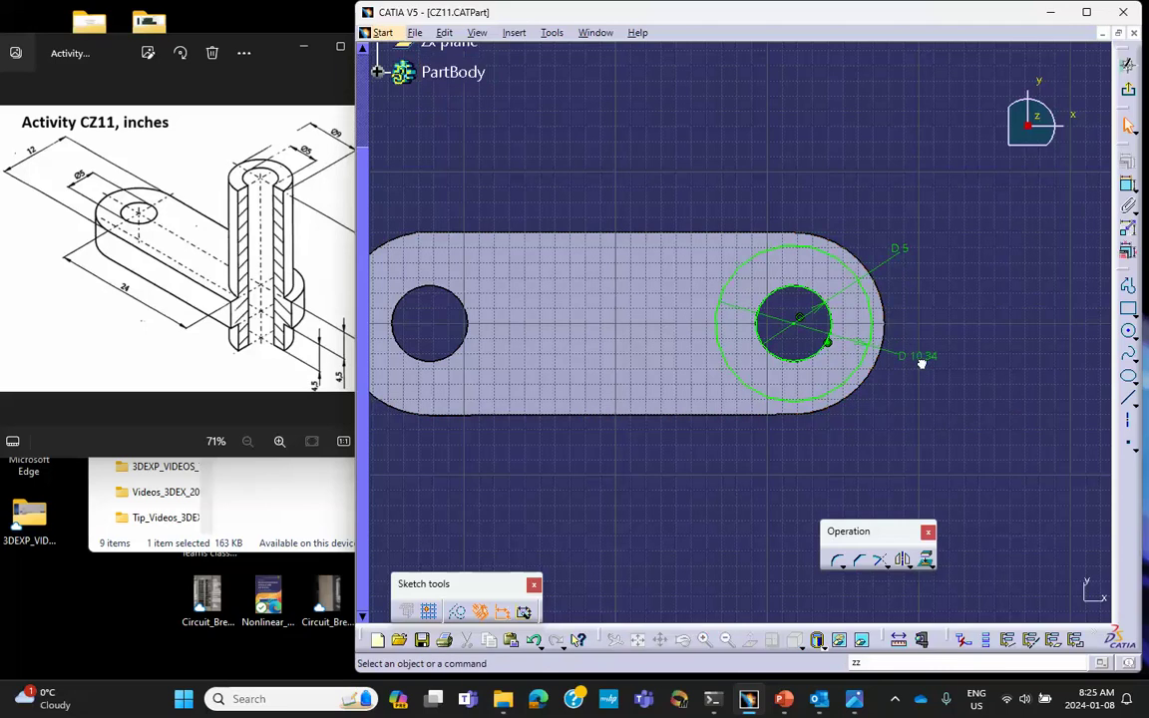
pyautogui.doubleClick(923, 356)
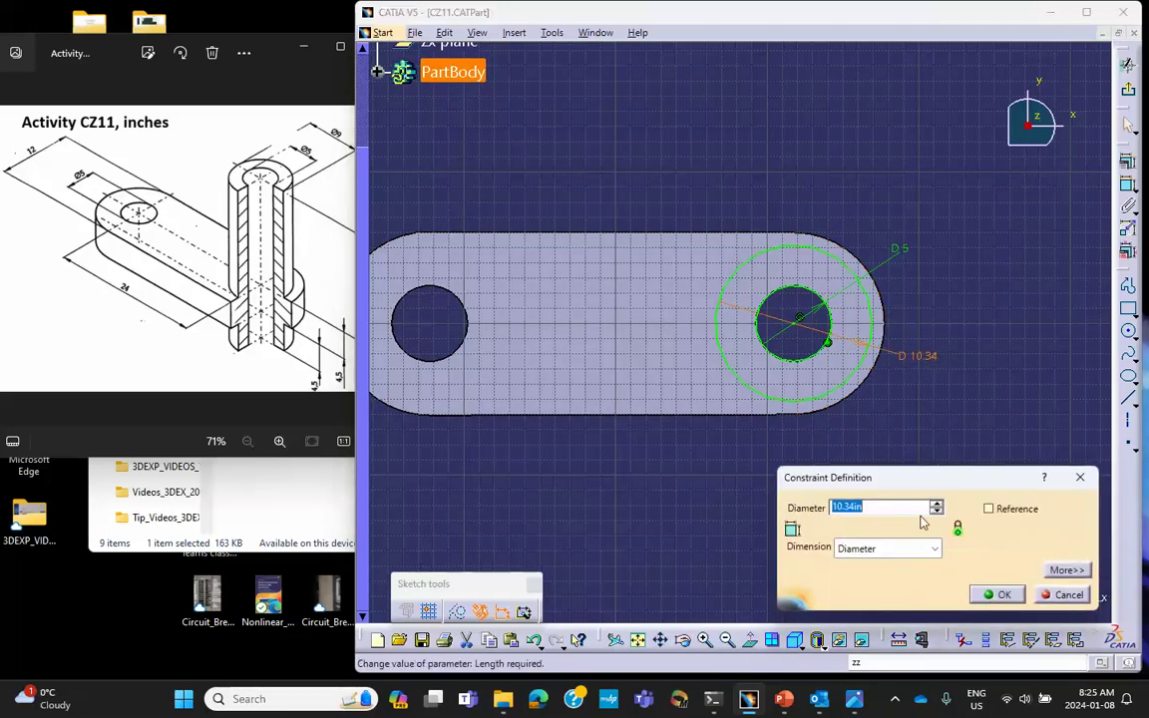
pyautogui.write('9')
pyautogui.press('Return')
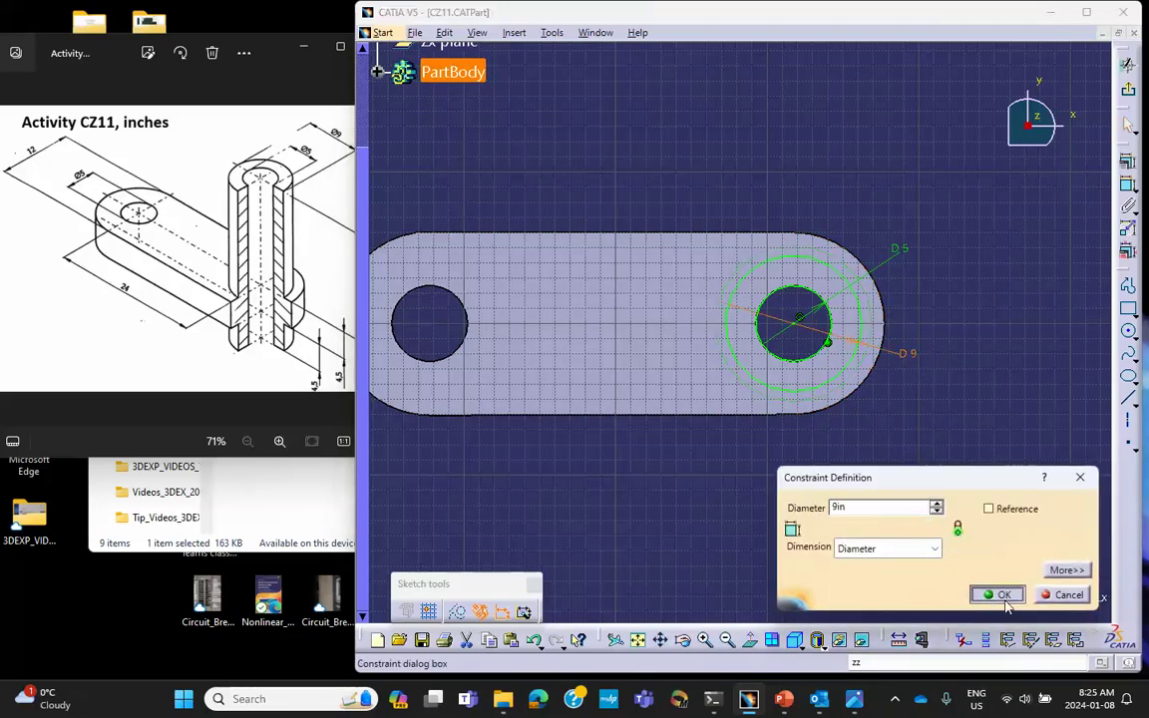
pyautogui.click(998, 595)
# Exit the sketch, start a Pad from the two circles with a length of 18 in, and preview it
pyautogui.click(1128, 65)
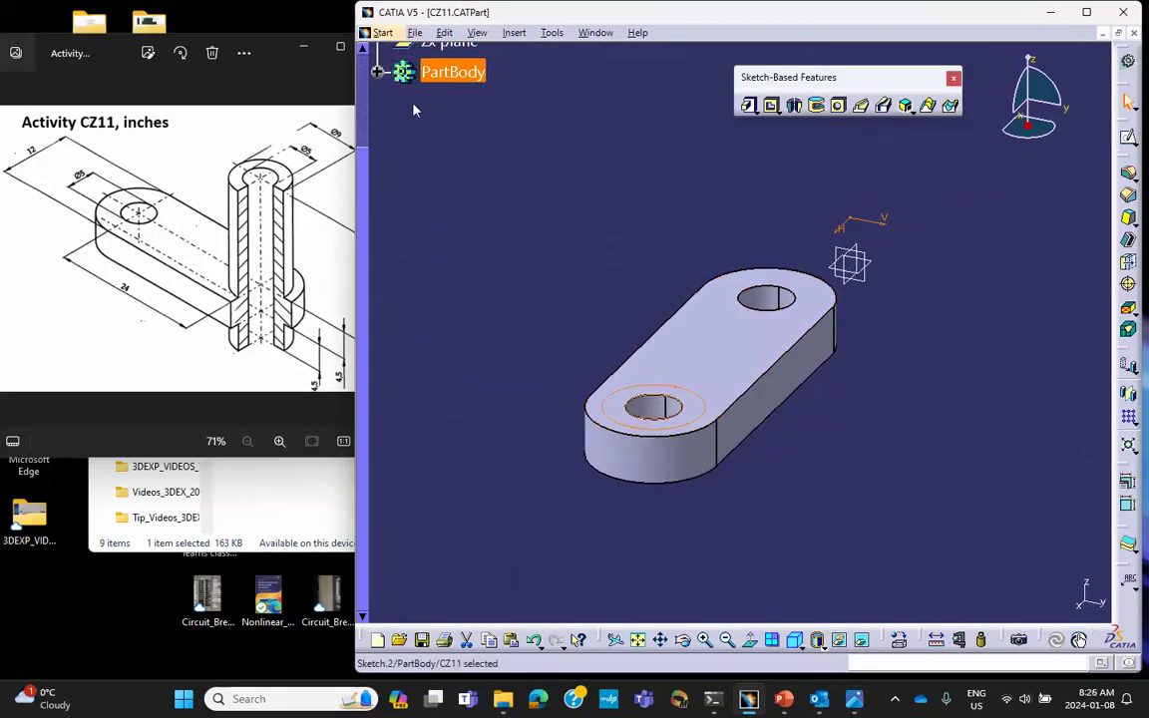
pyautogui.click(173, 113)
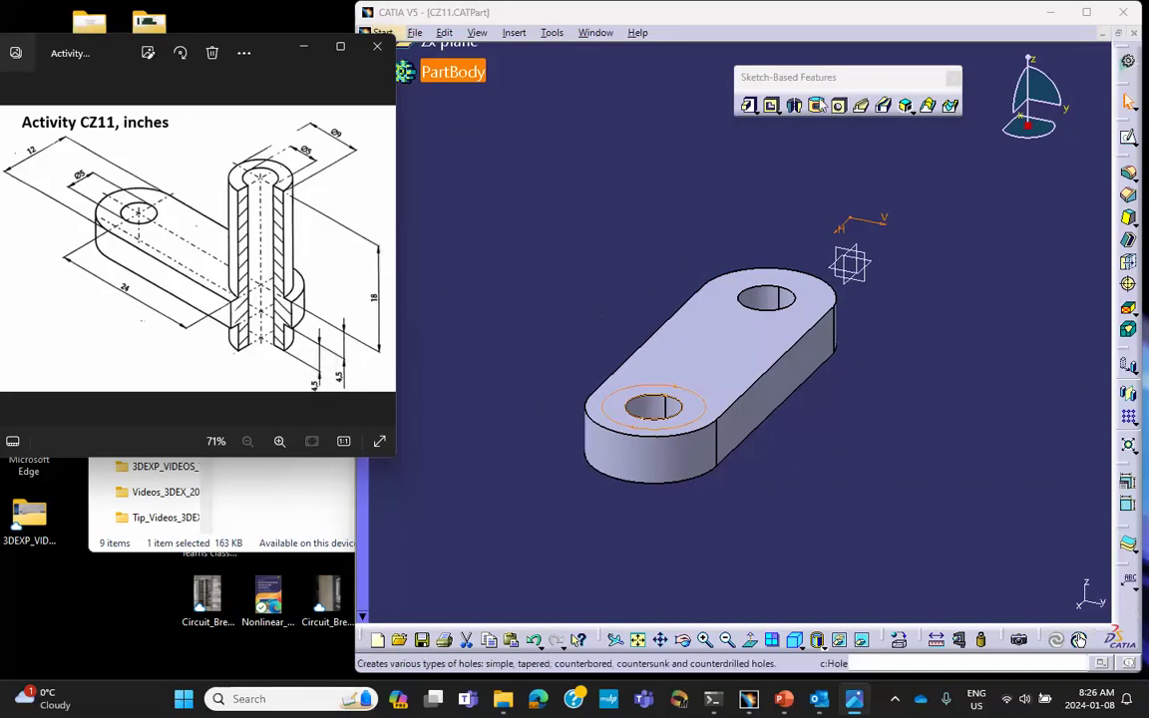
pyautogui.click(714, 153)
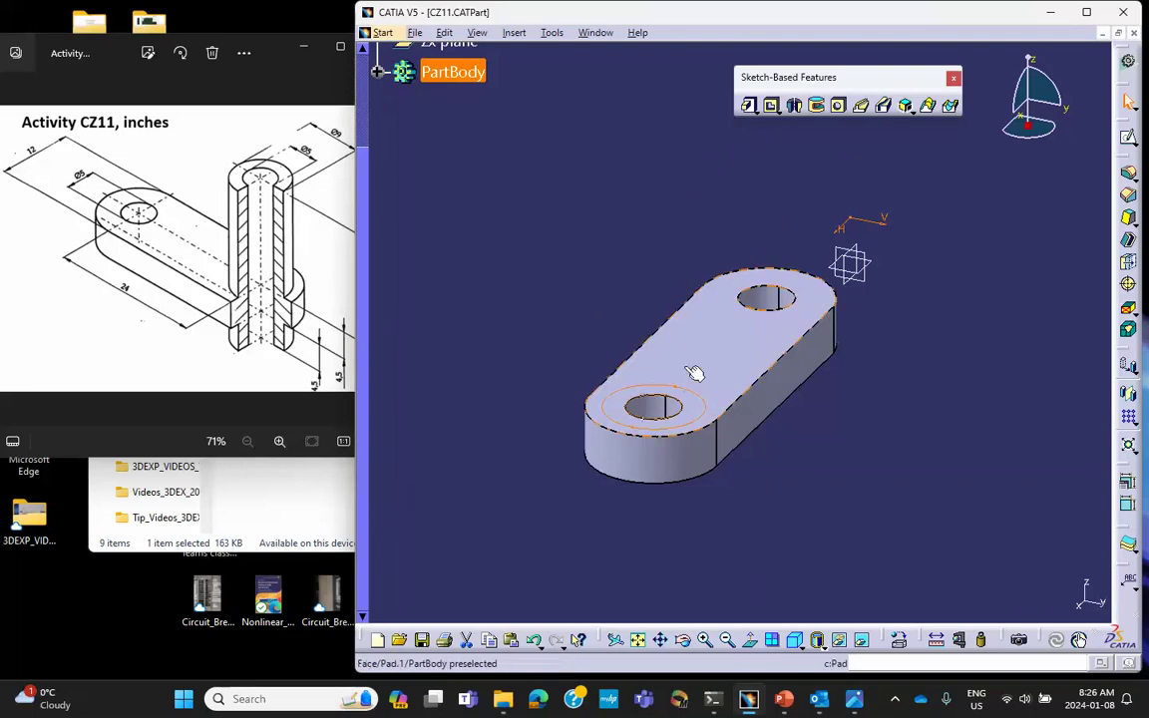
pyautogui.click(748, 104)
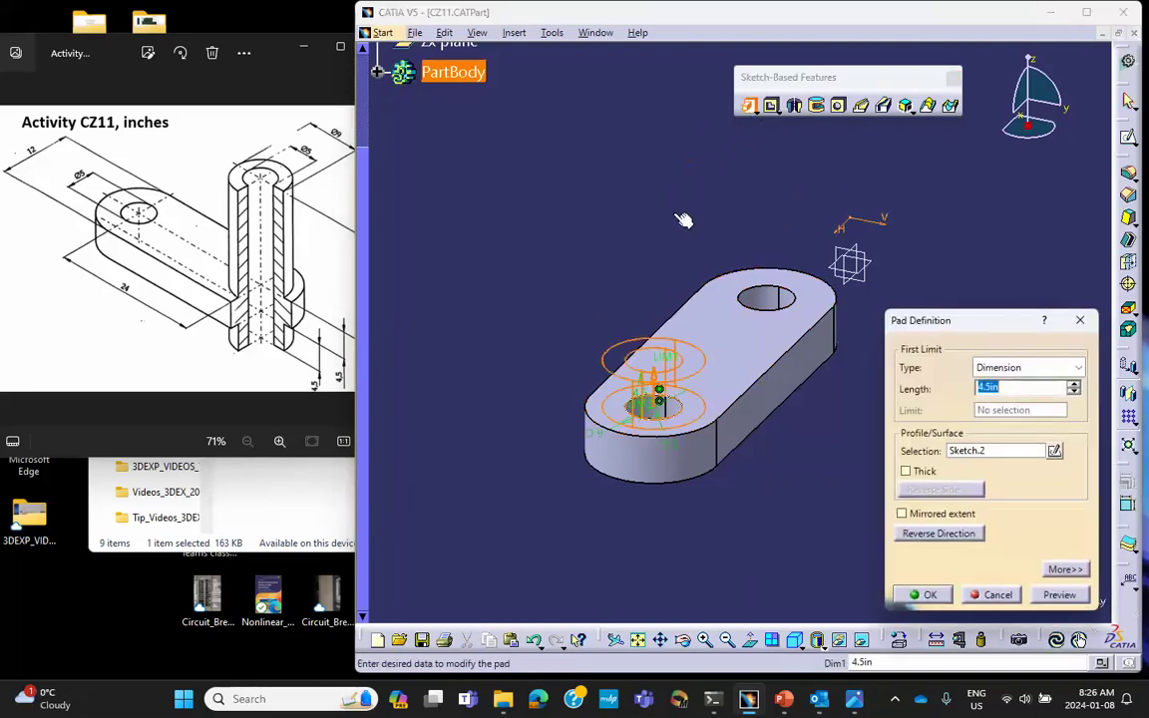
pyautogui.moveTo(679, 228); pyautogui.dragTo(601, 194, button='middle')
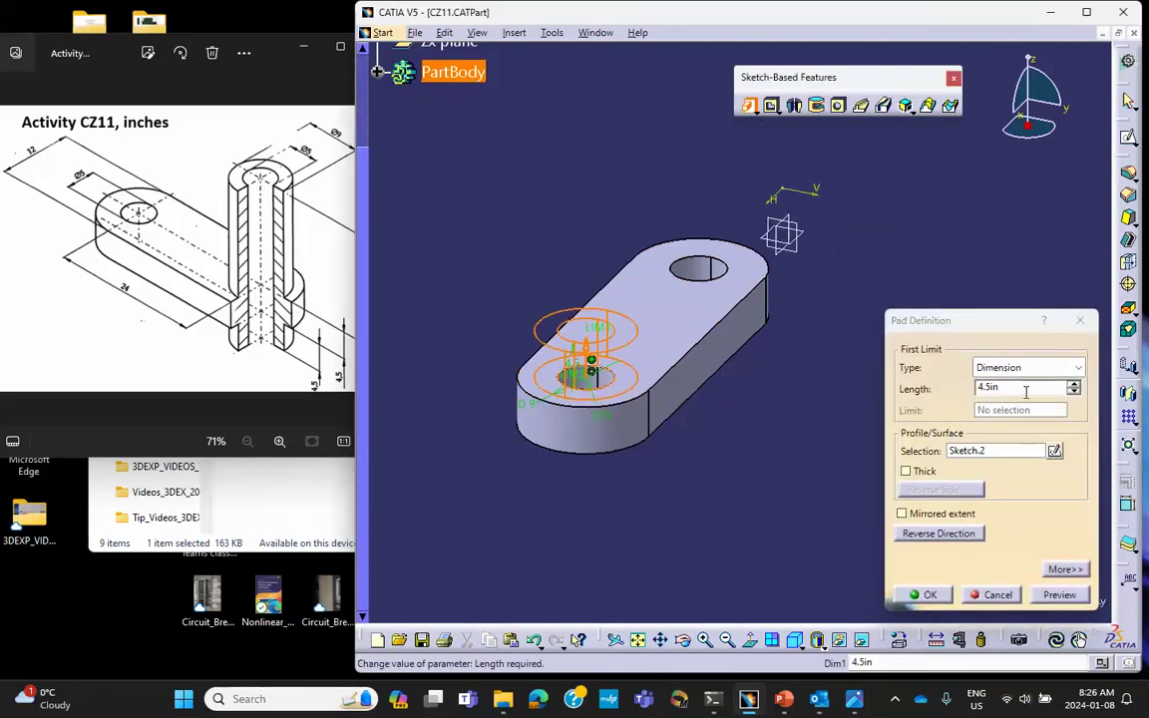
pyautogui.click(890, 385)
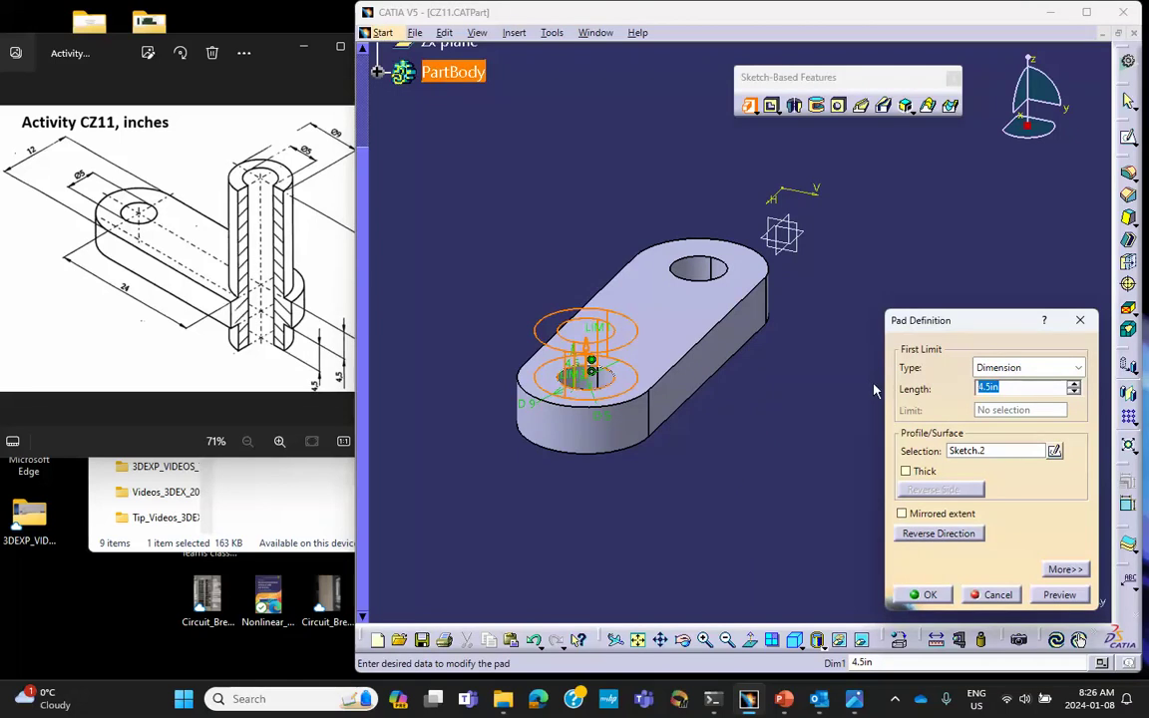
pyautogui.write('18')
pyautogui.click(1059, 595)
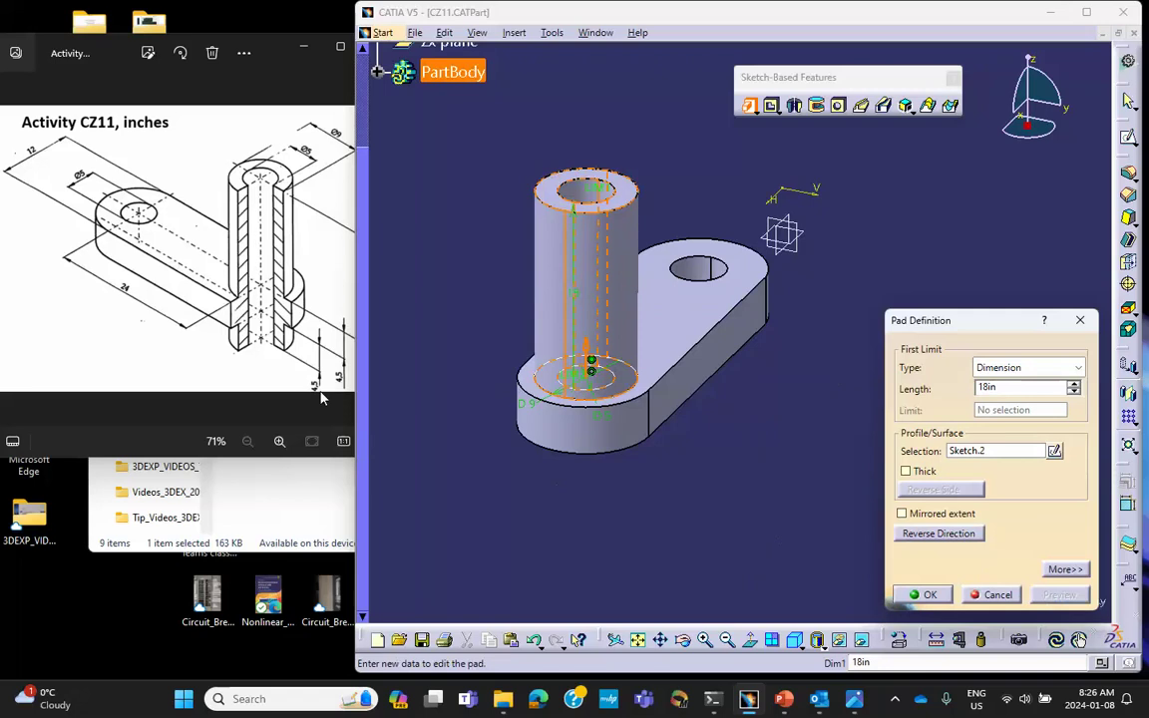
# Expand the pad definition to show its second limit and raise the second limit's length to 10 in
pyautogui.click(222, 297)
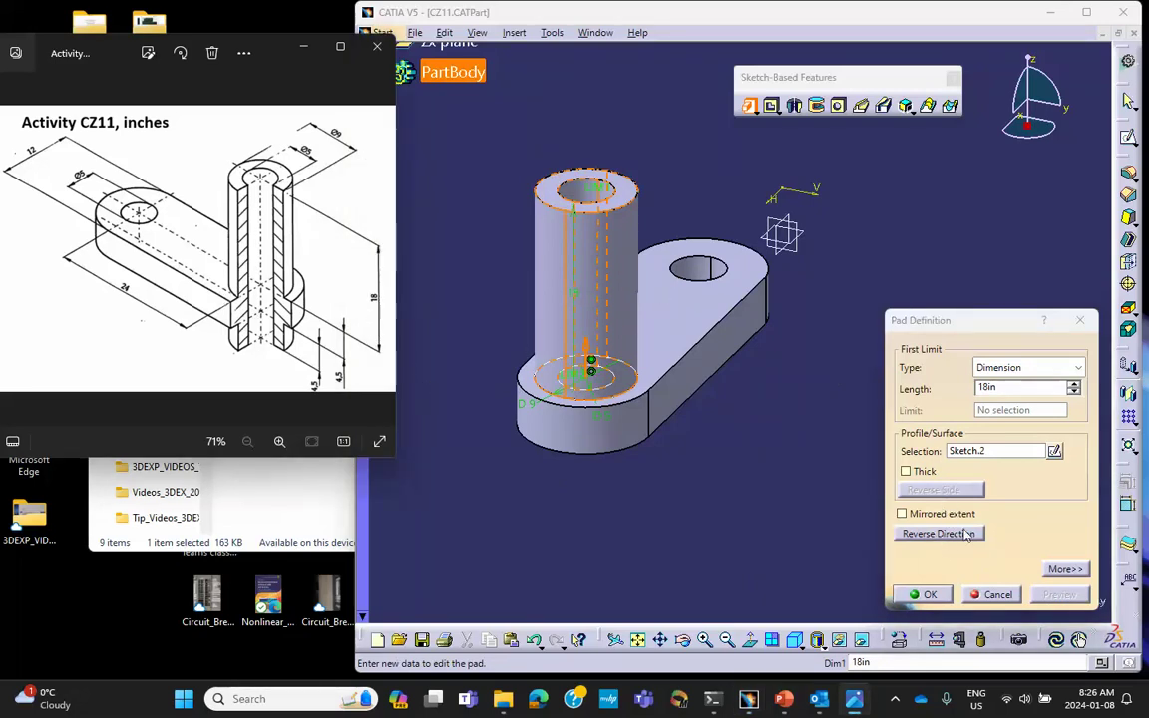
pyautogui.click(1065, 576)
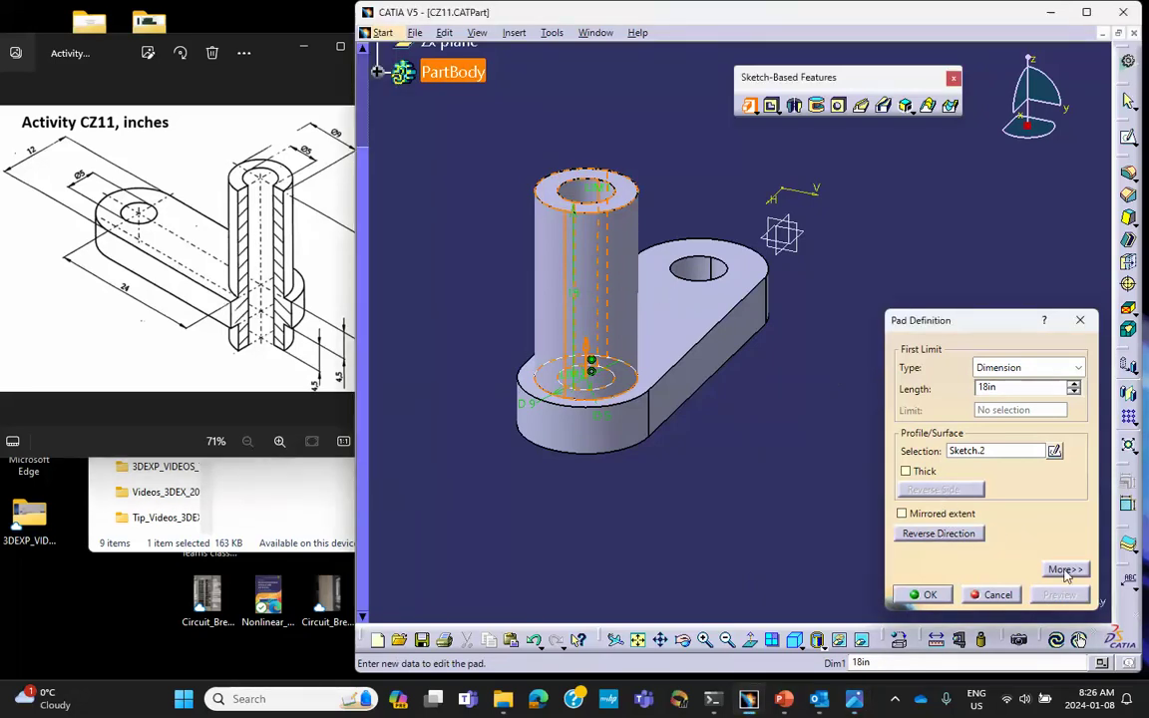
pyautogui.click(1064, 570)
pyautogui.click(1075, 393)
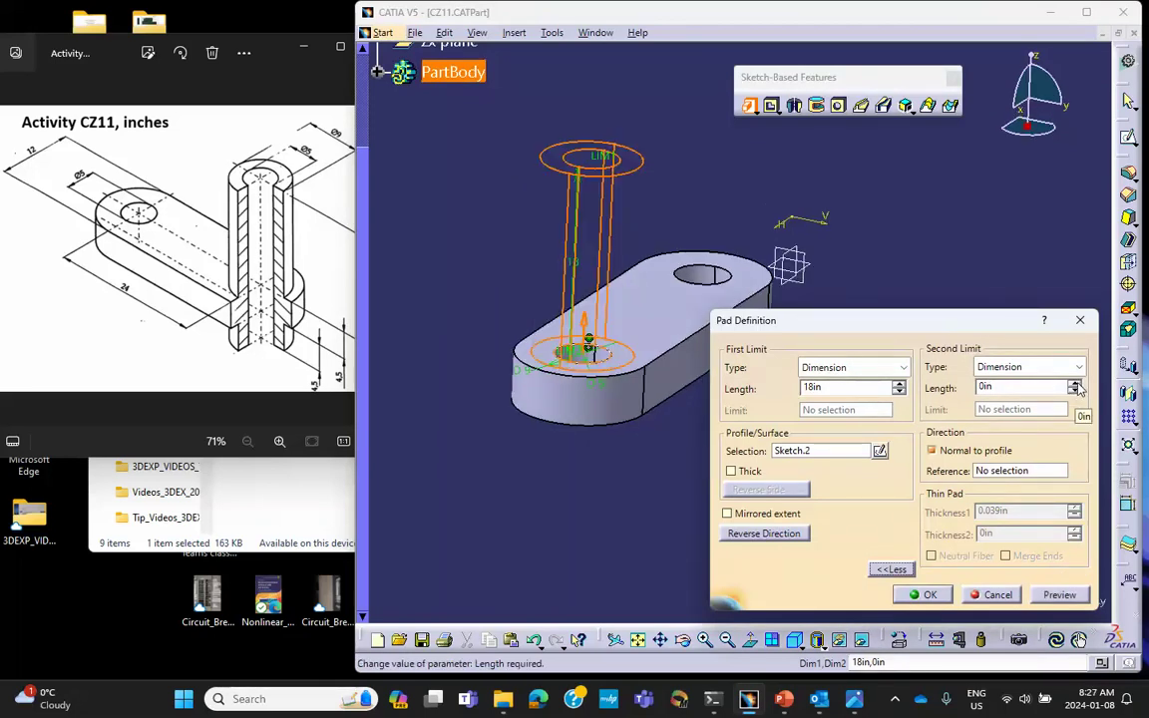
pyautogui.click(1075, 386)
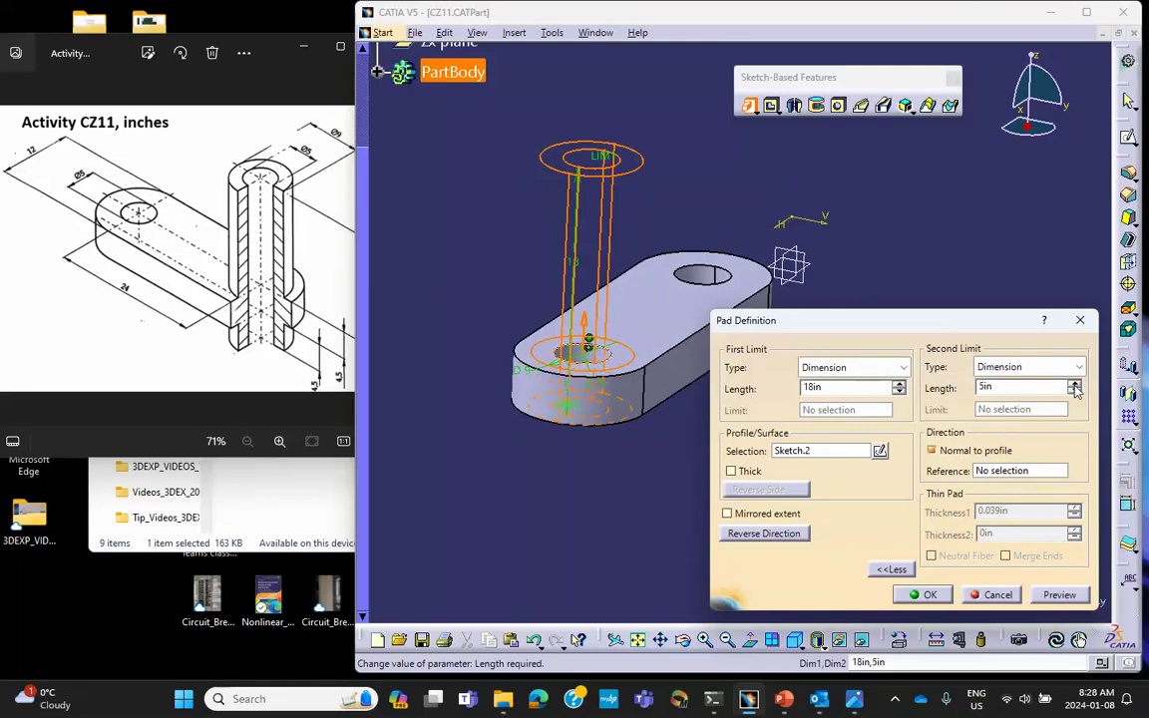
pyautogui.click(1075, 386)
pyautogui.click(1075, 385)
pyautogui.click(1075, 386)
pyautogui.click(1075, 386)
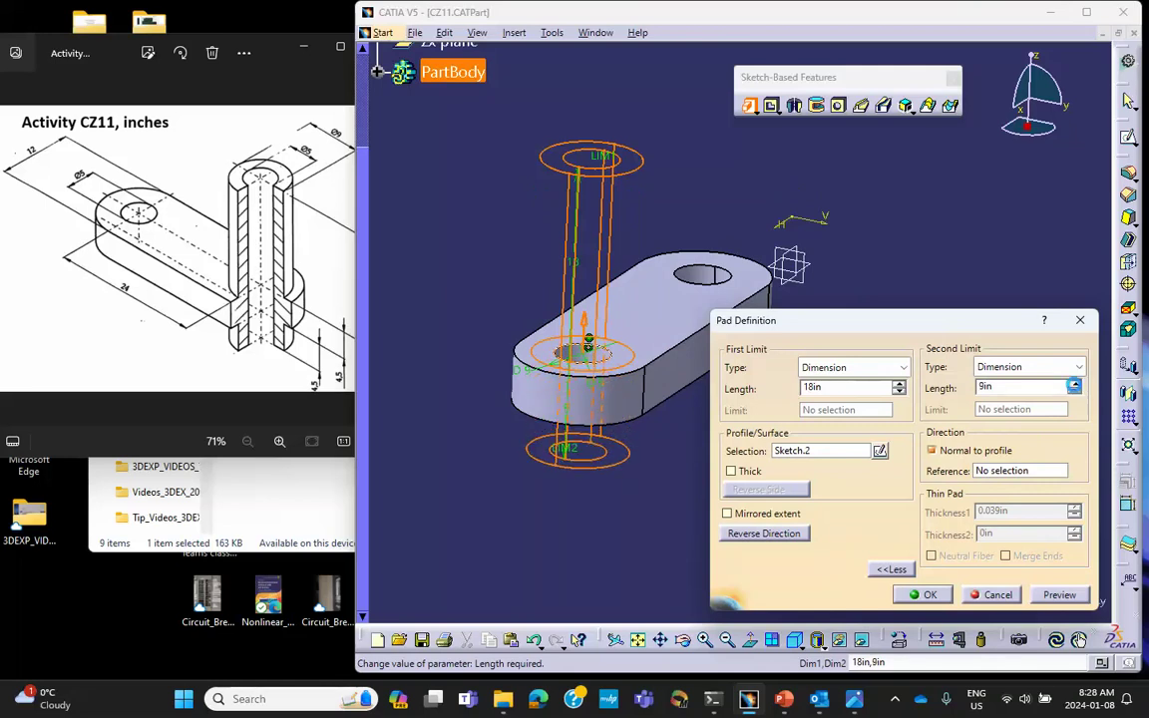
pyautogui.click(1075, 386)
# Try a length of 4.5 in for the pad's second limit
pyautogui.click(1009, 389)
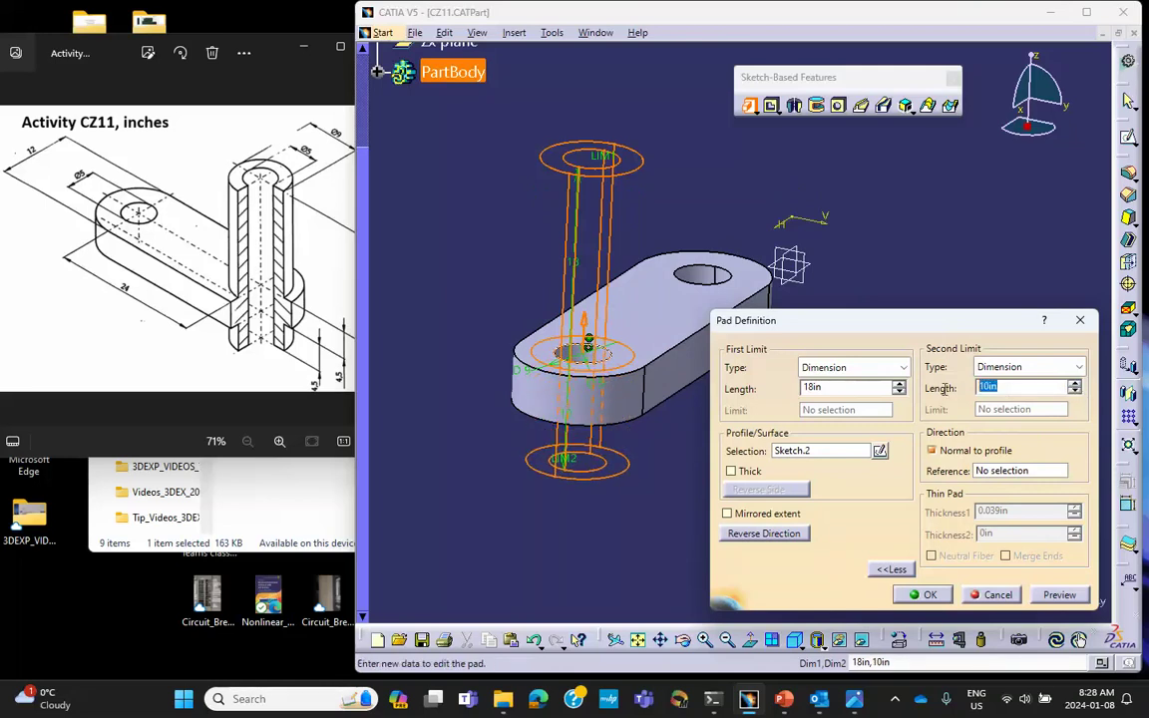
pyautogui.write('4.5')
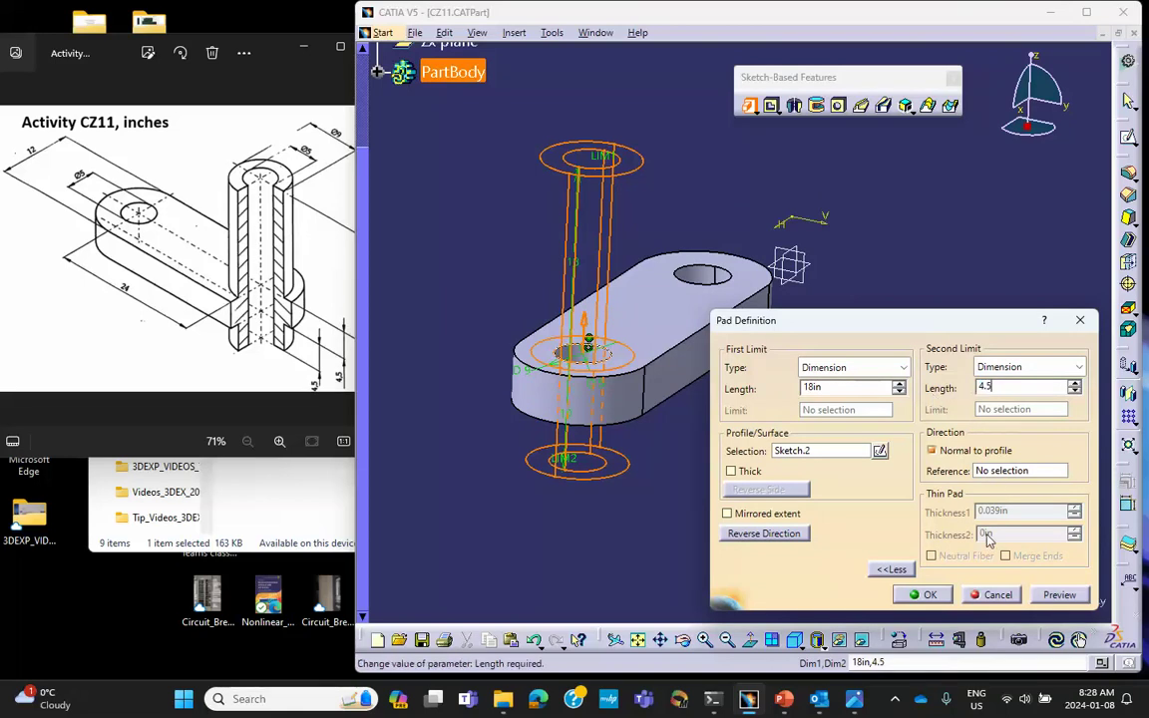
pyautogui.click(852, 388)
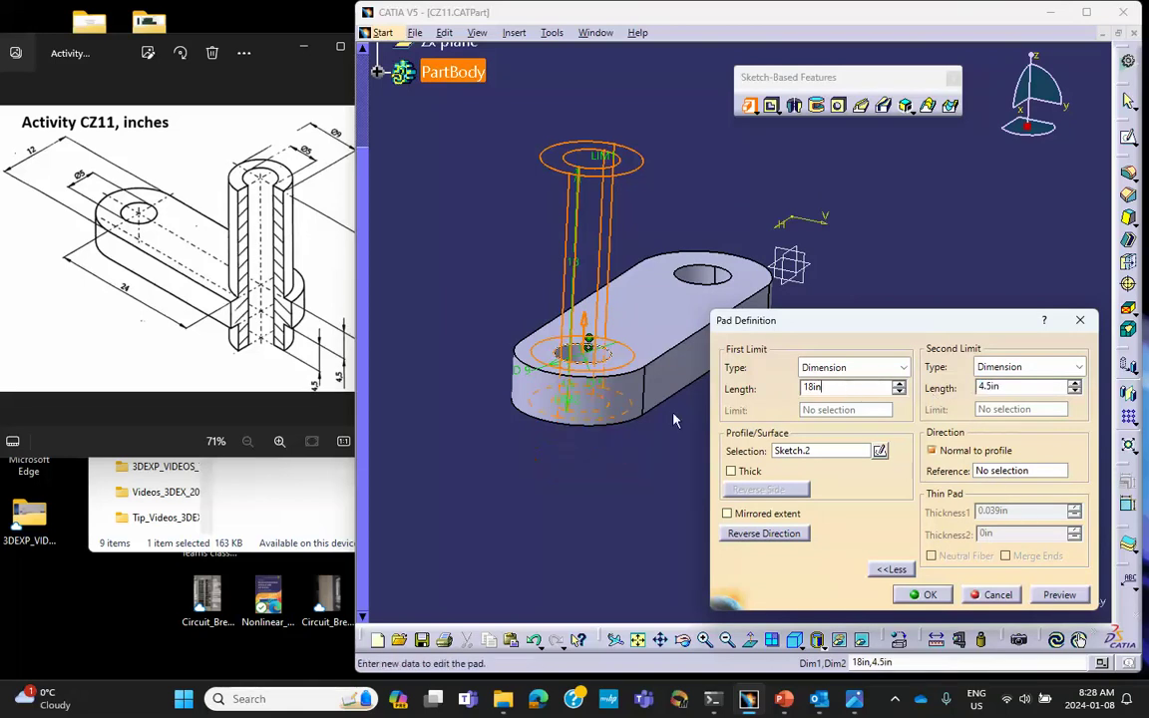
pyautogui.moveTo(698, 419)
pyautogui.mouseDown(button='middle')
pyautogui.moveTo(677, 439)
pyautogui.moveTo(688, 429)
pyautogui.mouseUp(button='middle')
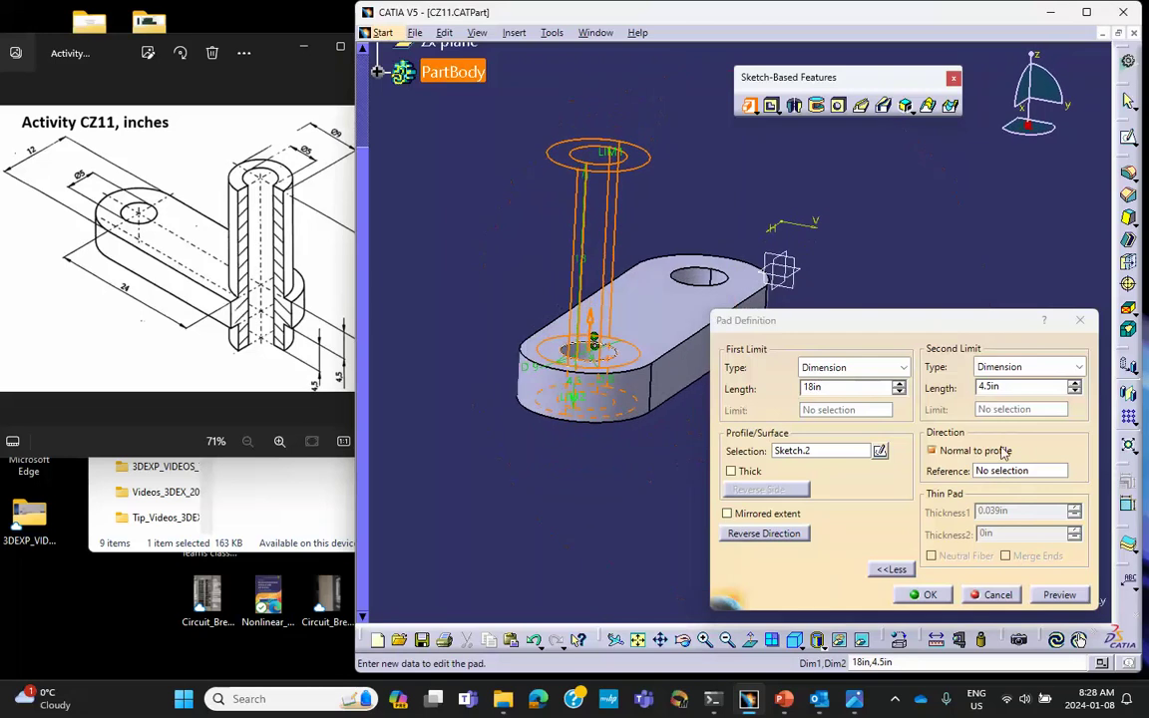
# Set the second limit's length to 9 in, create the pad, and inspect the finished post from several angles
pyautogui.doubleClick(1002, 386)
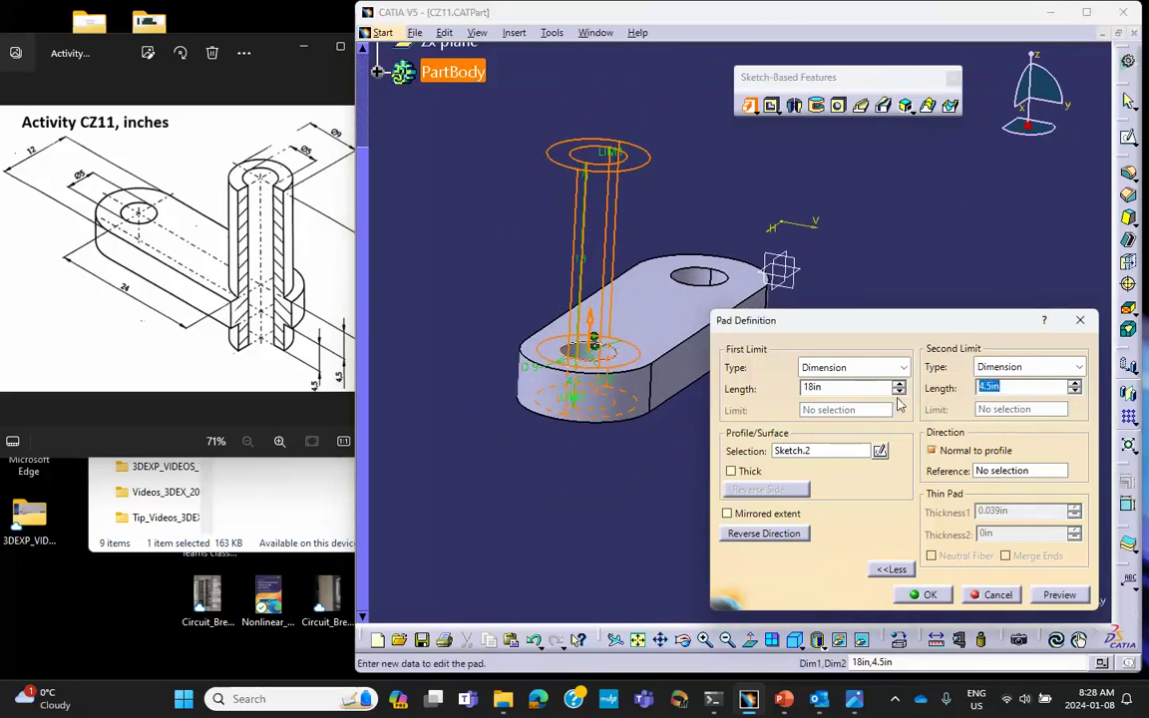
pyautogui.write('9')
pyautogui.click(922, 594)
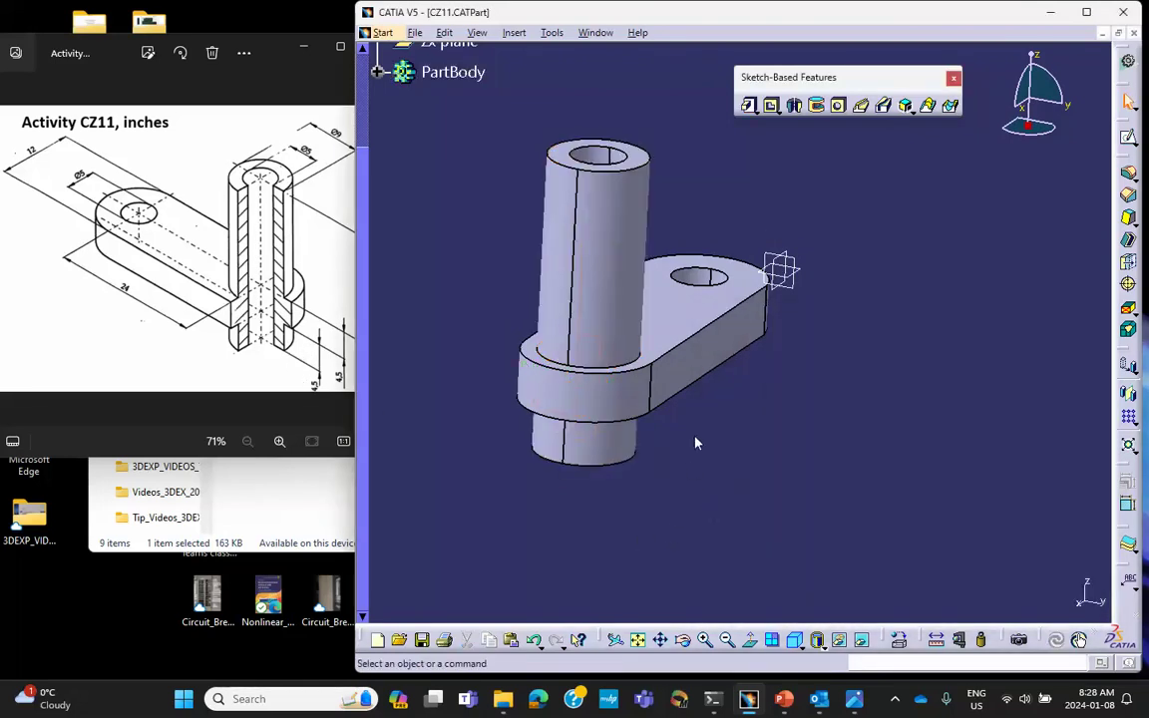
pyautogui.moveTo(696, 443); pyautogui.dragTo(998, 474, button='middle')
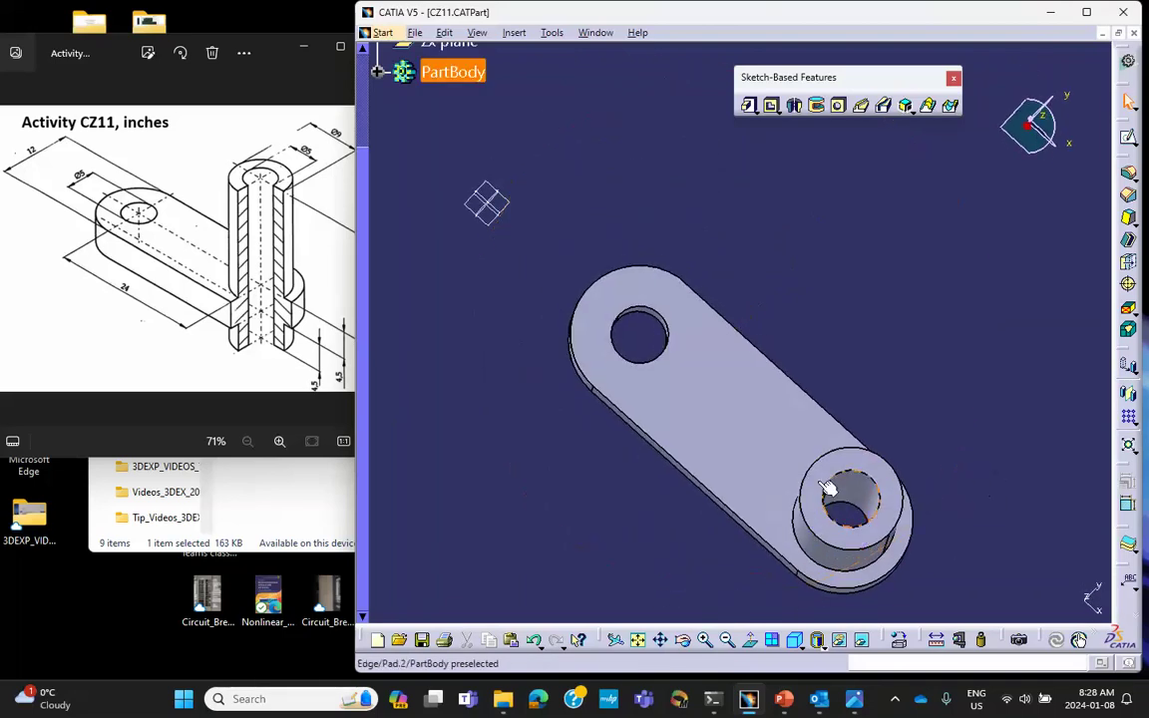
pyautogui.moveTo(827, 487); pyautogui.dragTo(797, 469, button='middle')
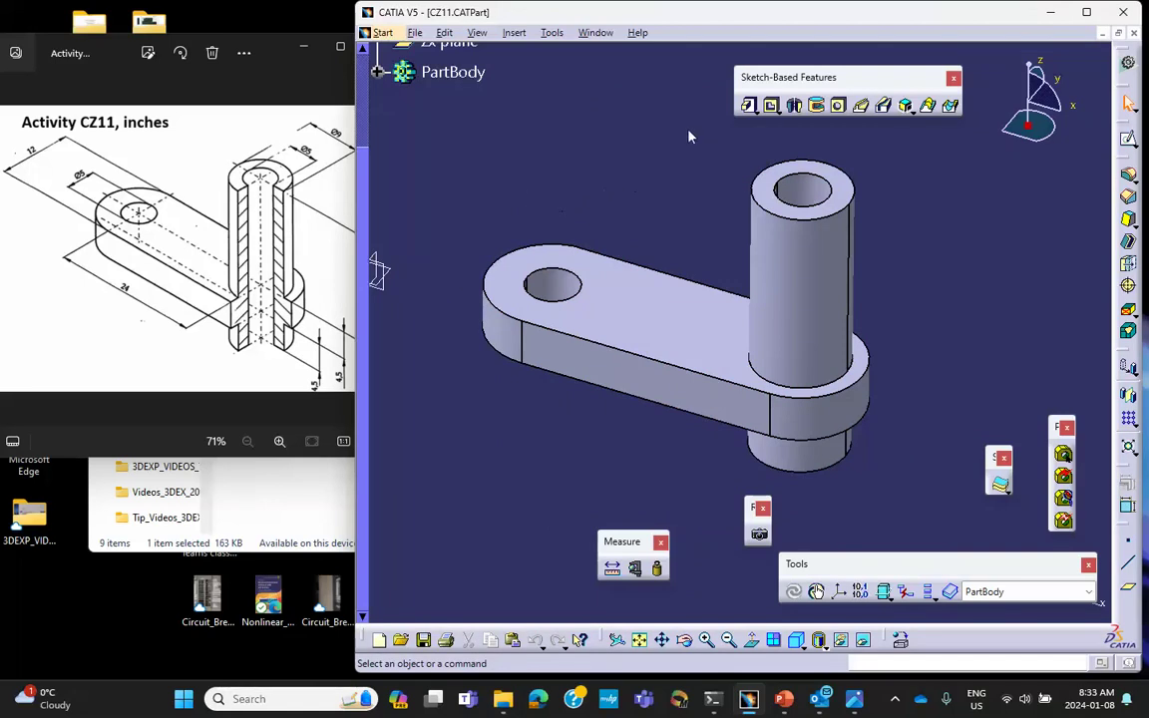
# Close the CZ11 part and create a new part document, keeping the name Part1
pyautogui.click(1135, 37)
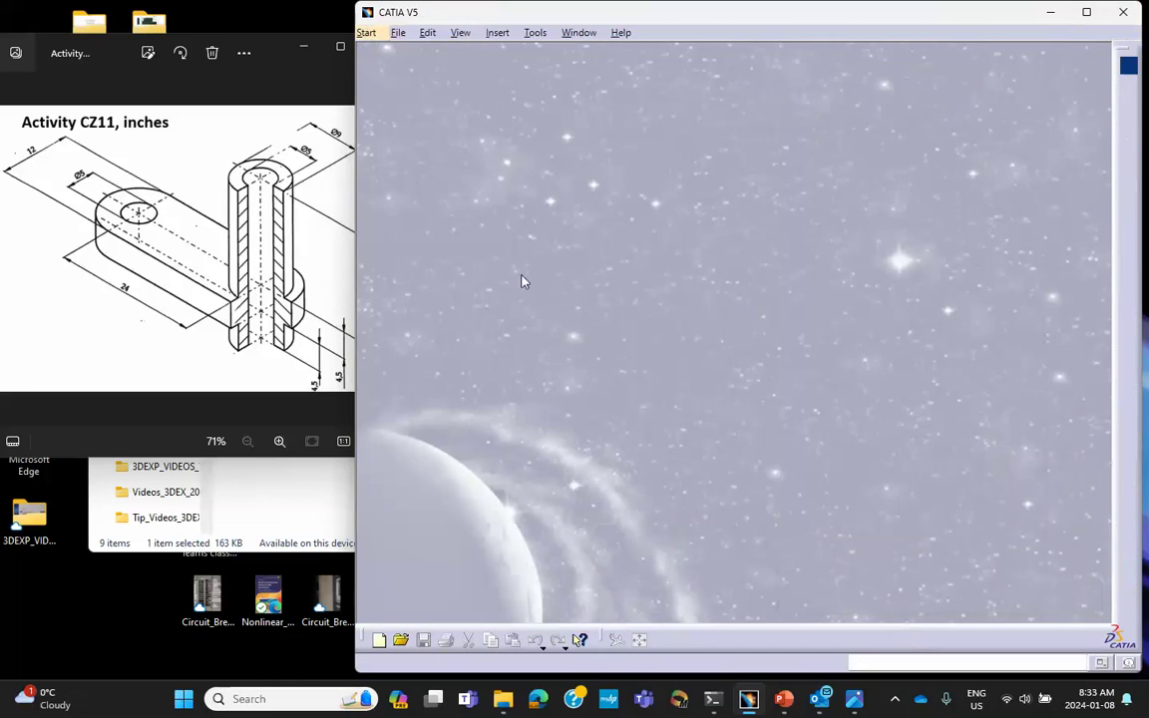
pyautogui.click(379, 639)
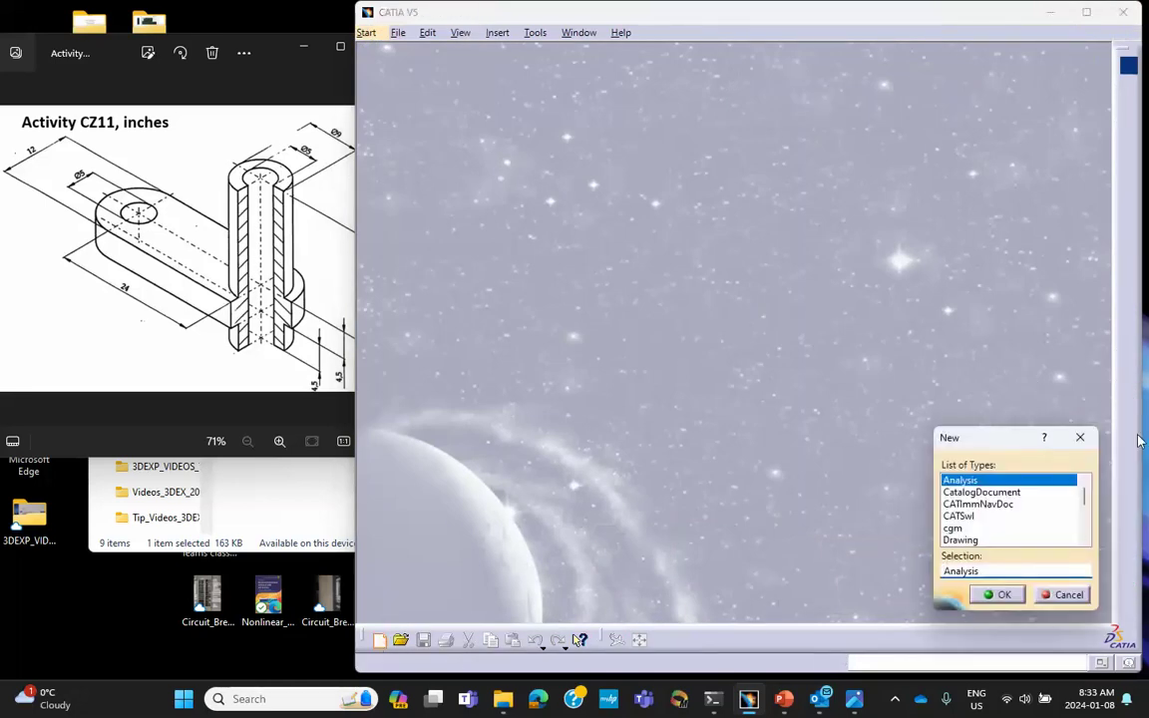
pyautogui.moveTo(1087, 501); pyautogui.dragTo(1036, 512)
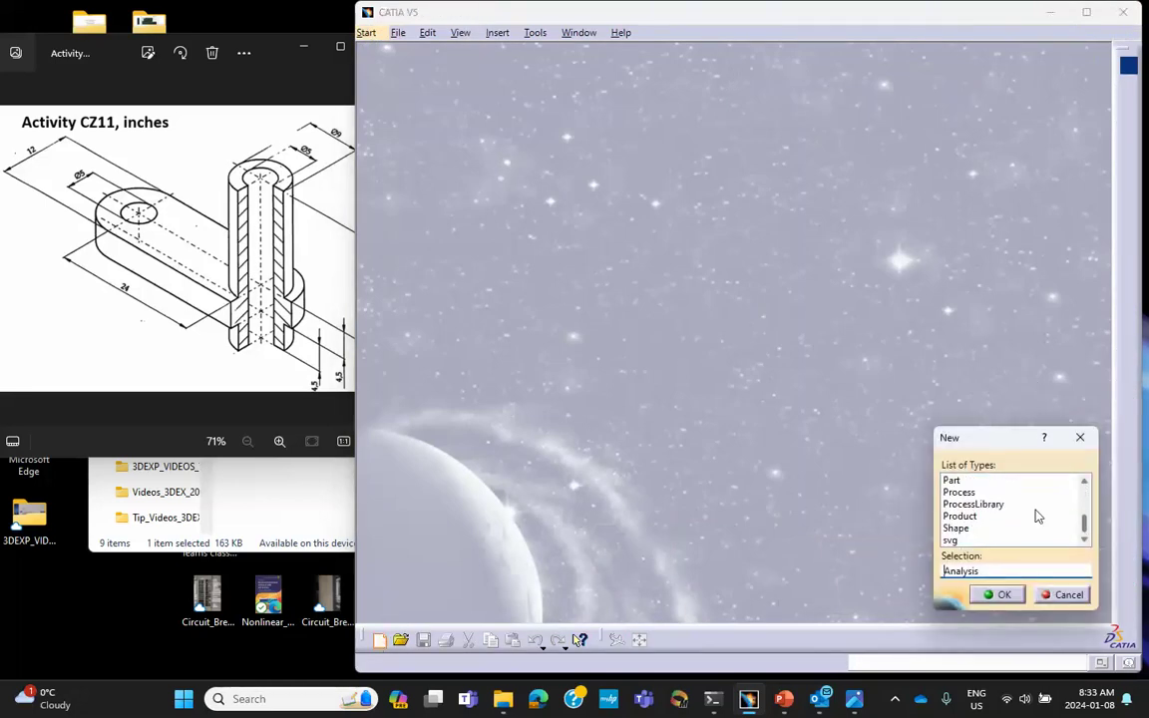
pyautogui.click(953, 481)
pyautogui.click(1001, 596)
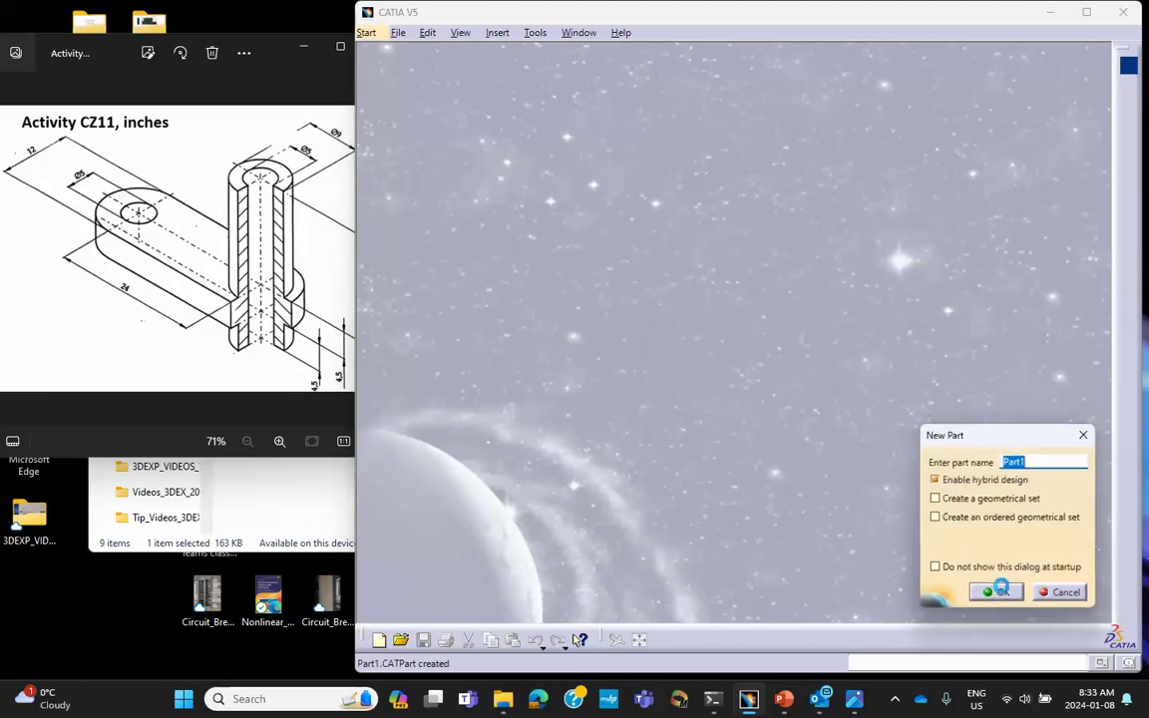
pyautogui.click(998, 595)
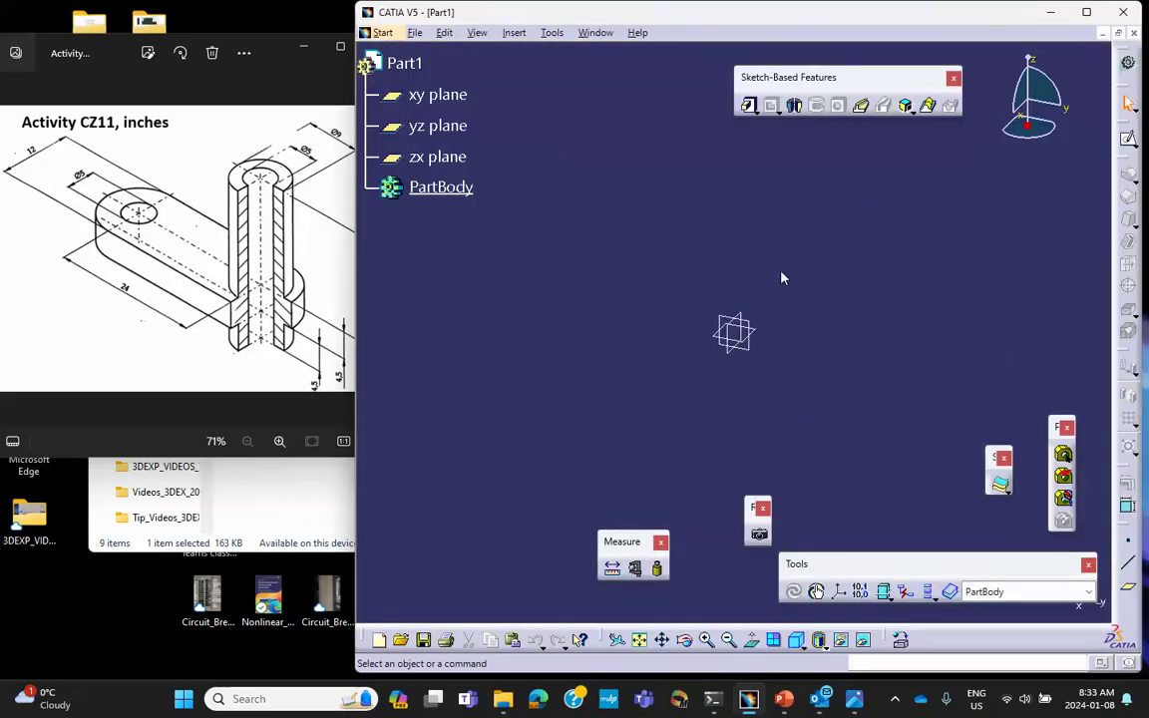
# On the yz plane, sketch an open vertical profile offset from the V axis, with an outward step about 1 in wide and 0.6 in high
pyautogui.click(756, 326)
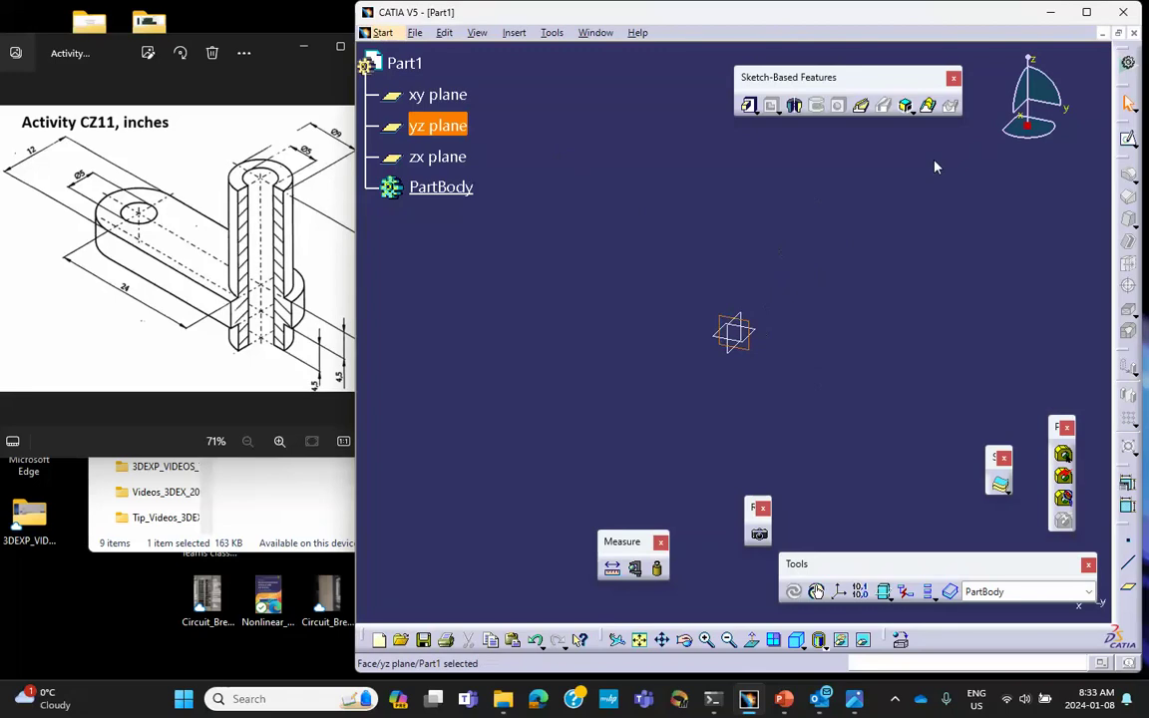
pyautogui.click(1127, 137)
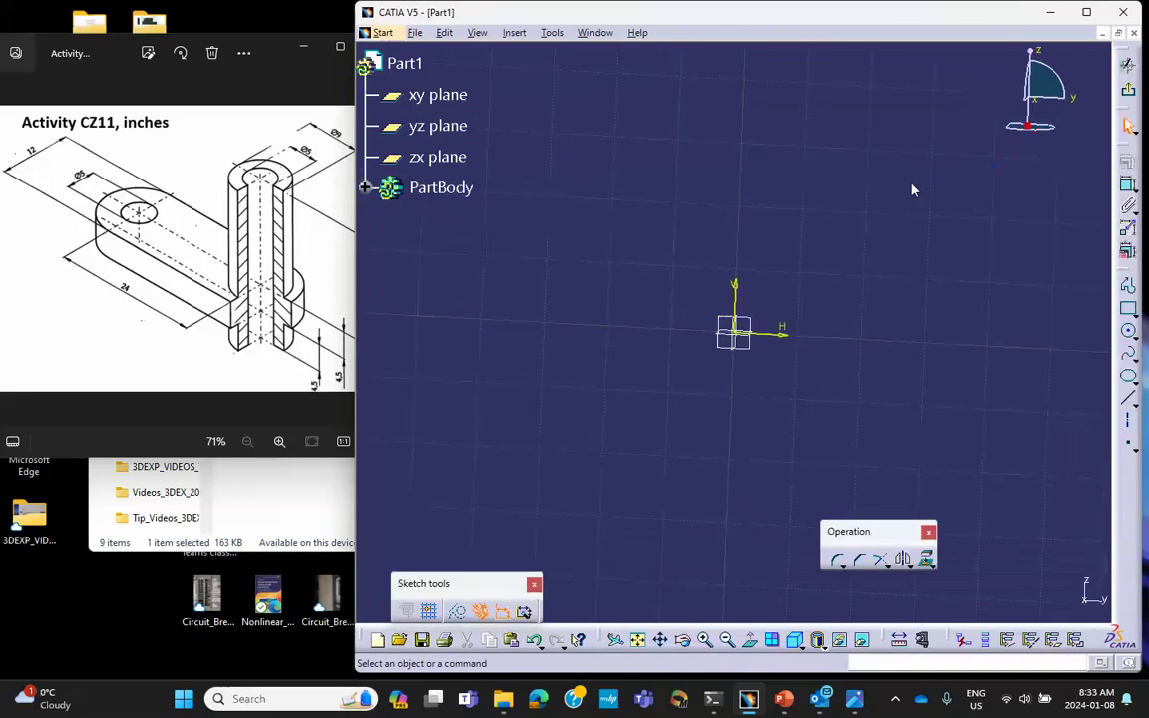
pyautogui.moveTo(879, 175); pyautogui.dragTo(759, 230, button='middle')
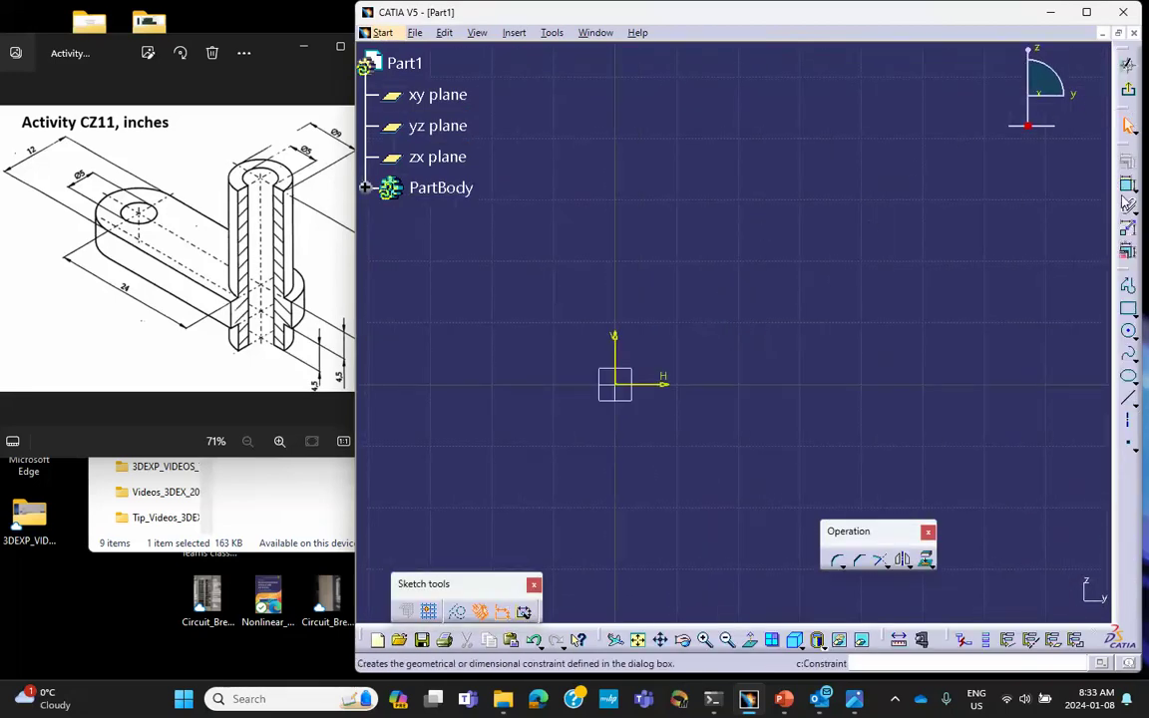
pyautogui.click(1127, 287)
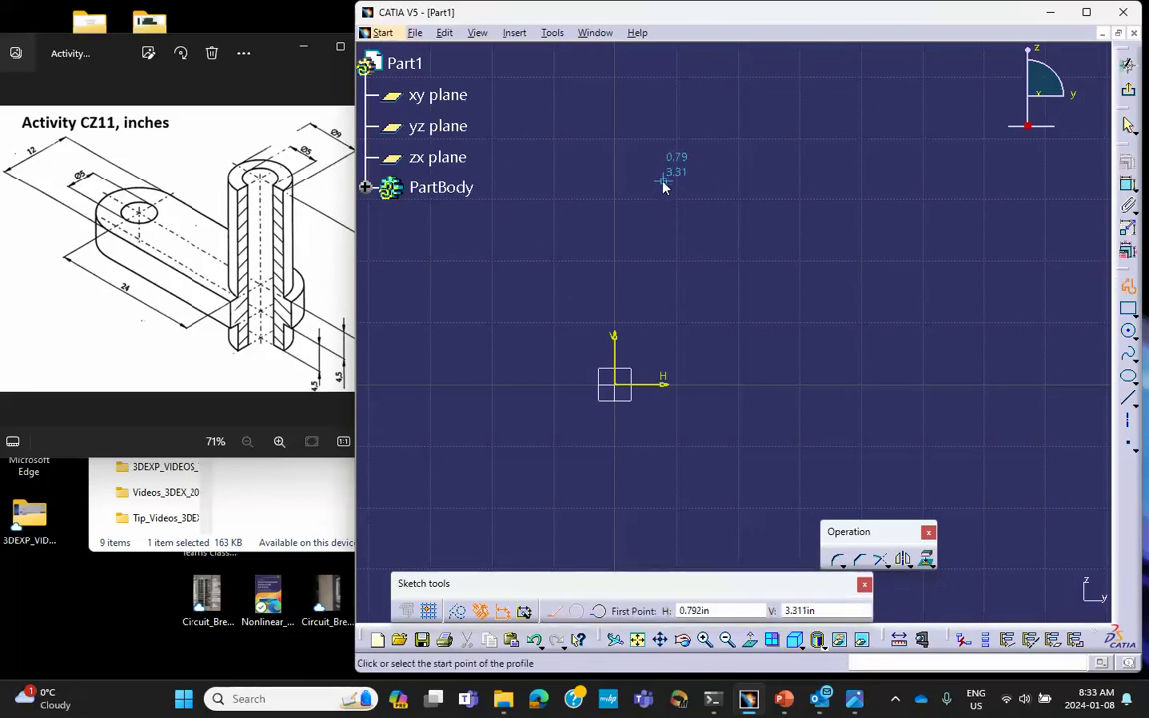
pyautogui.click(654, 124)
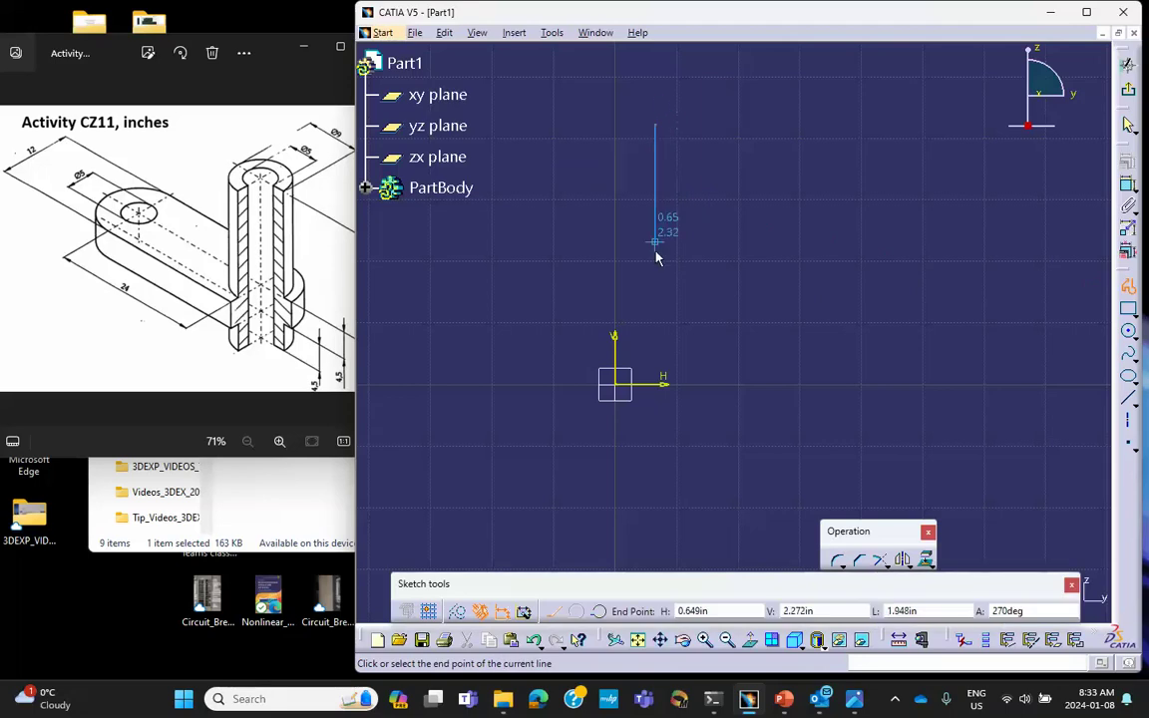
pyautogui.click(656, 338)
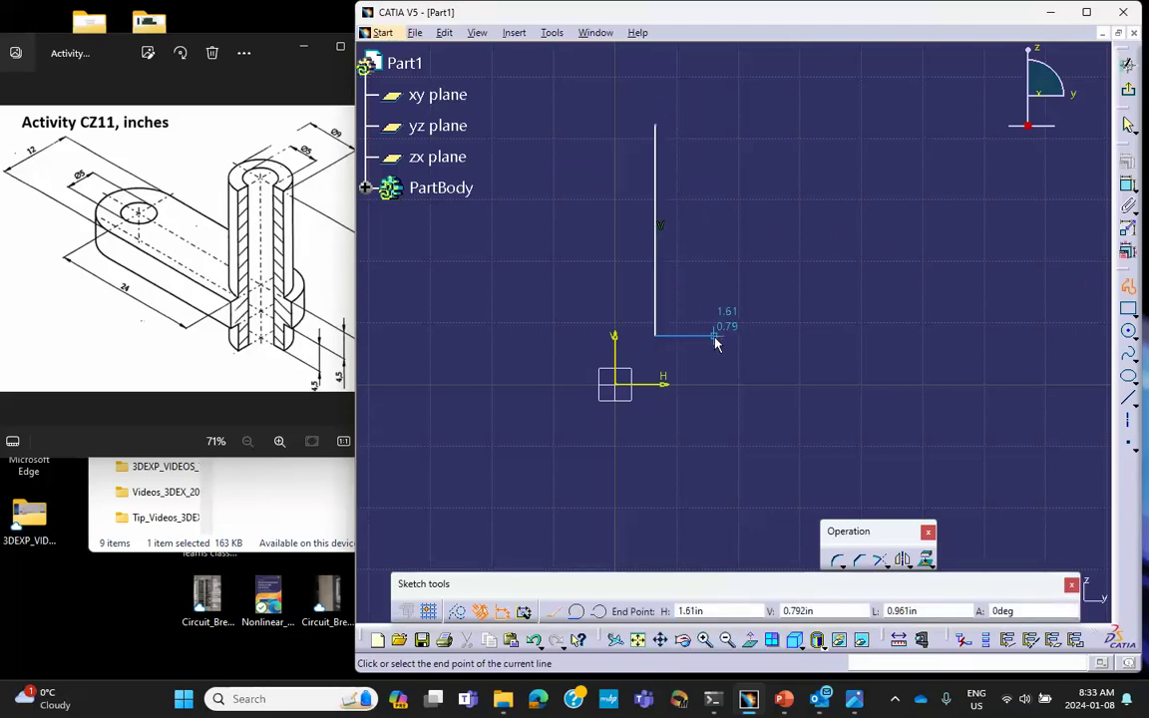
pyautogui.click(714, 337)
pyautogui.click(714, 374)
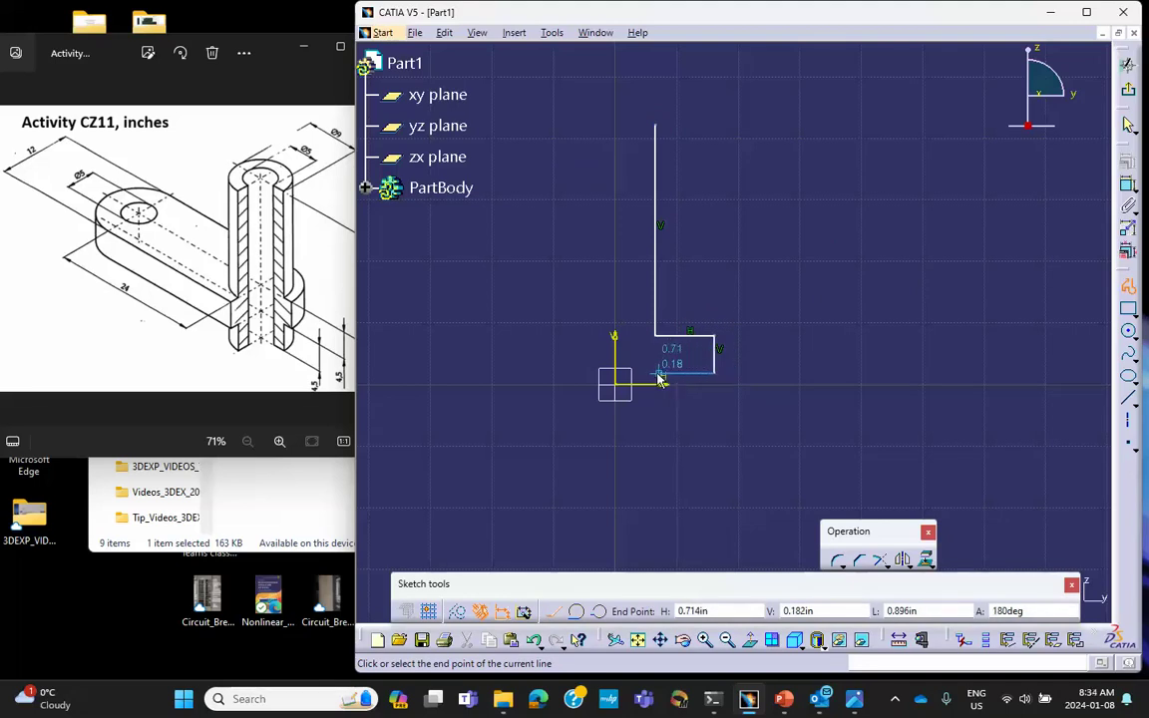
pyautogui.click(657, 376)
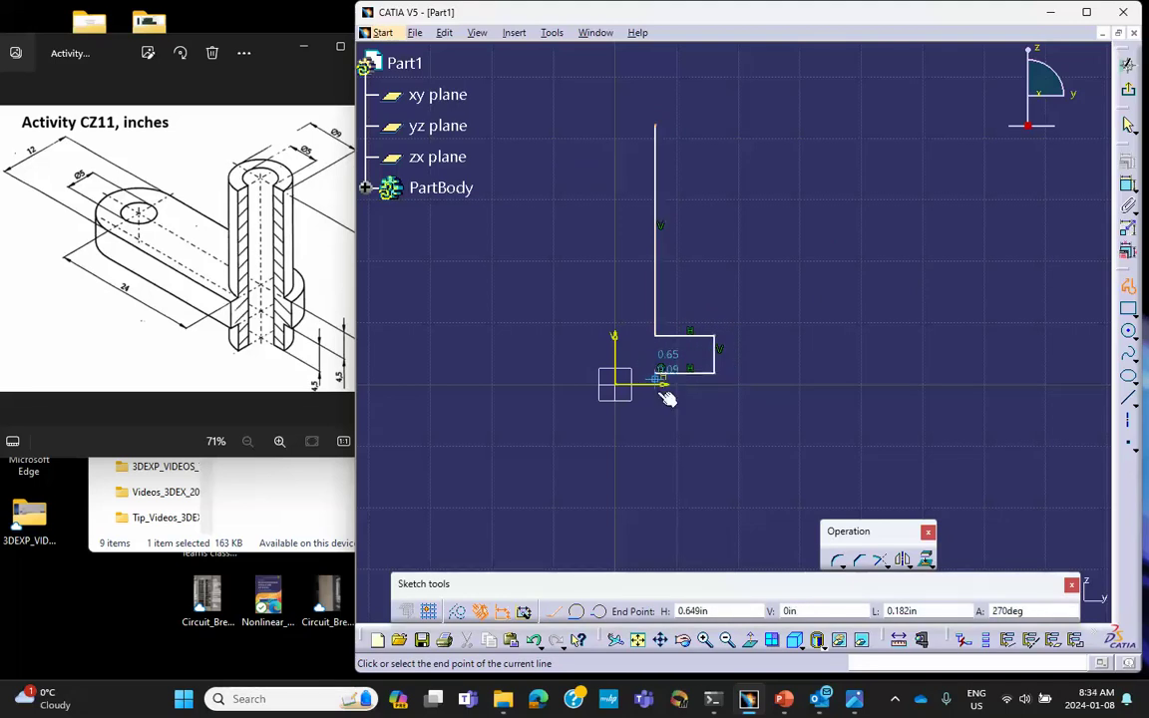
pyautogui.doubleClick(657, 446)
pyautogui.click(810, 387)
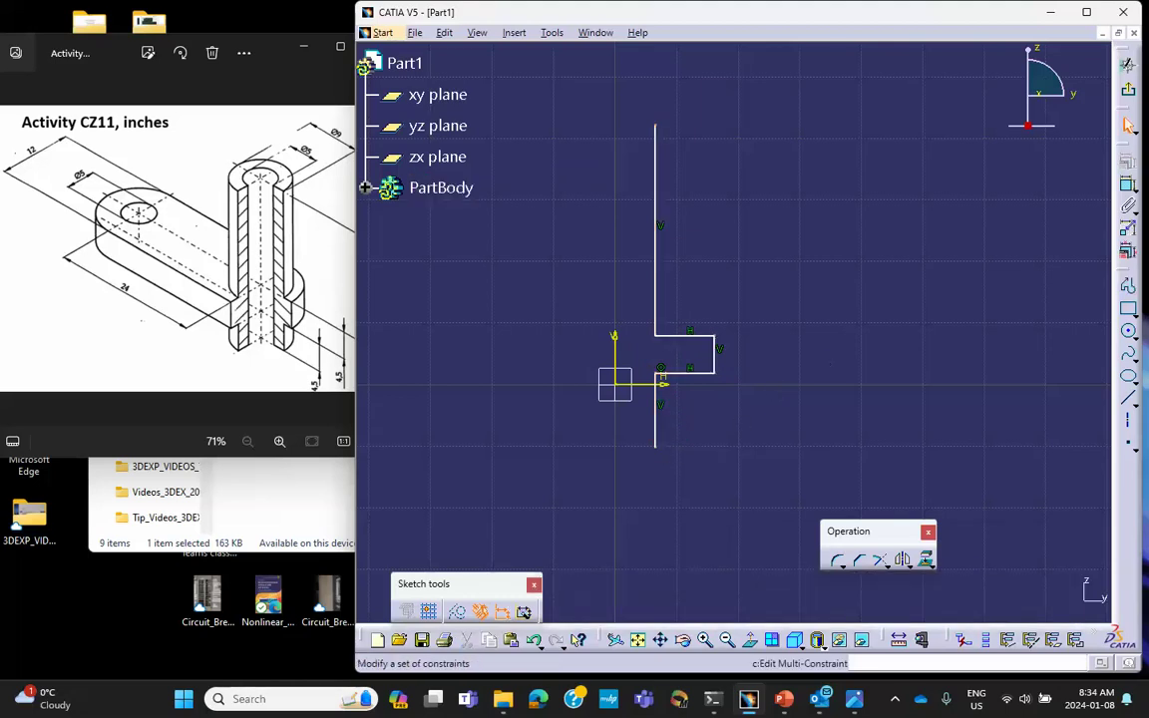
# Draw a short axis line along the sketch's V axis above the origin and exit the sketch
pyautogui.moveTo(846, 202); pyautogui.dragTo(852, 219, button='middle')
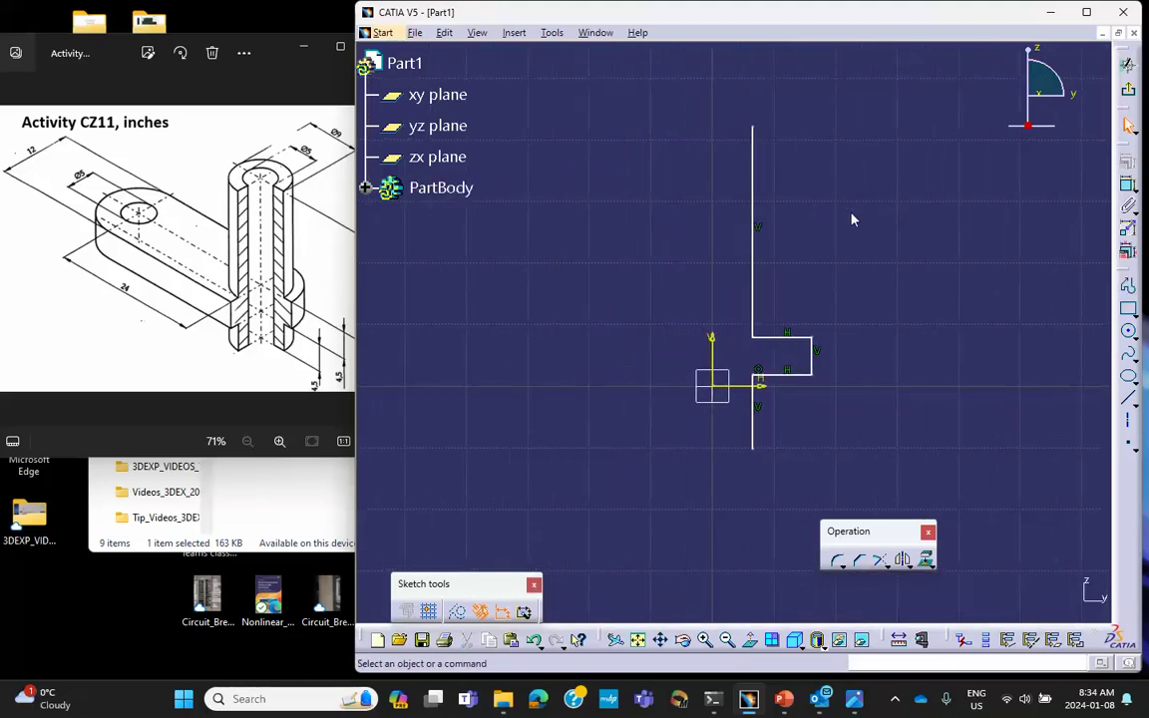
pyautogui.click(1132, 427)
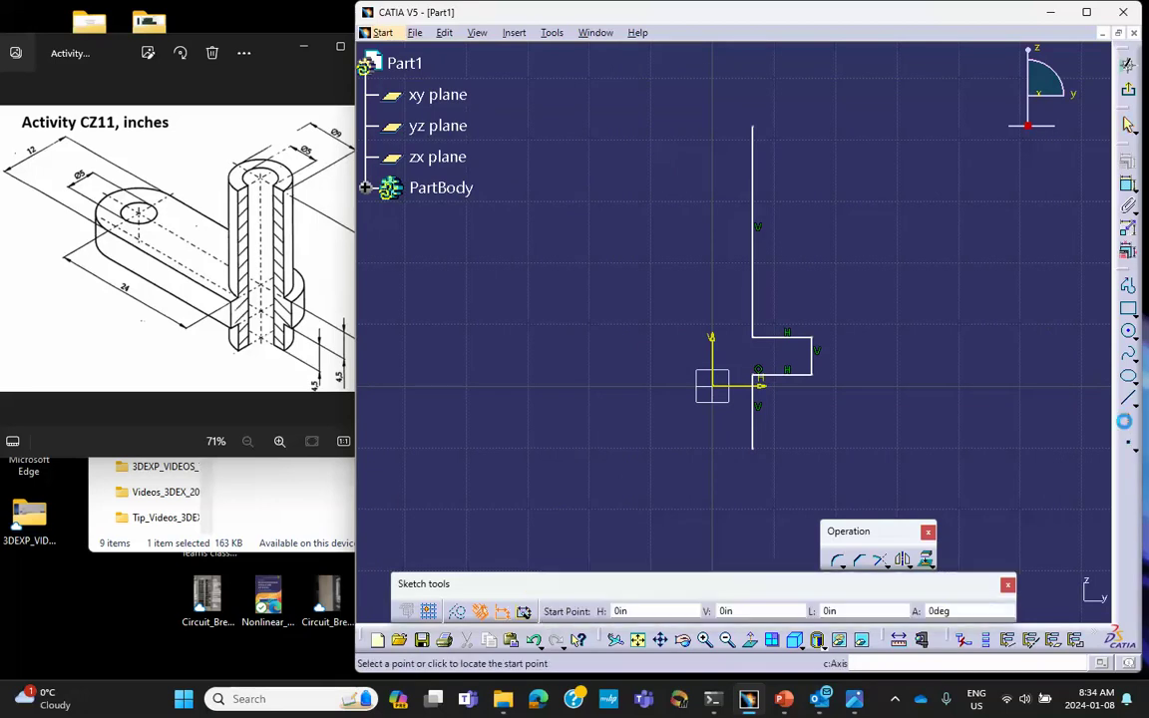
pyautogui.click(717, 83)
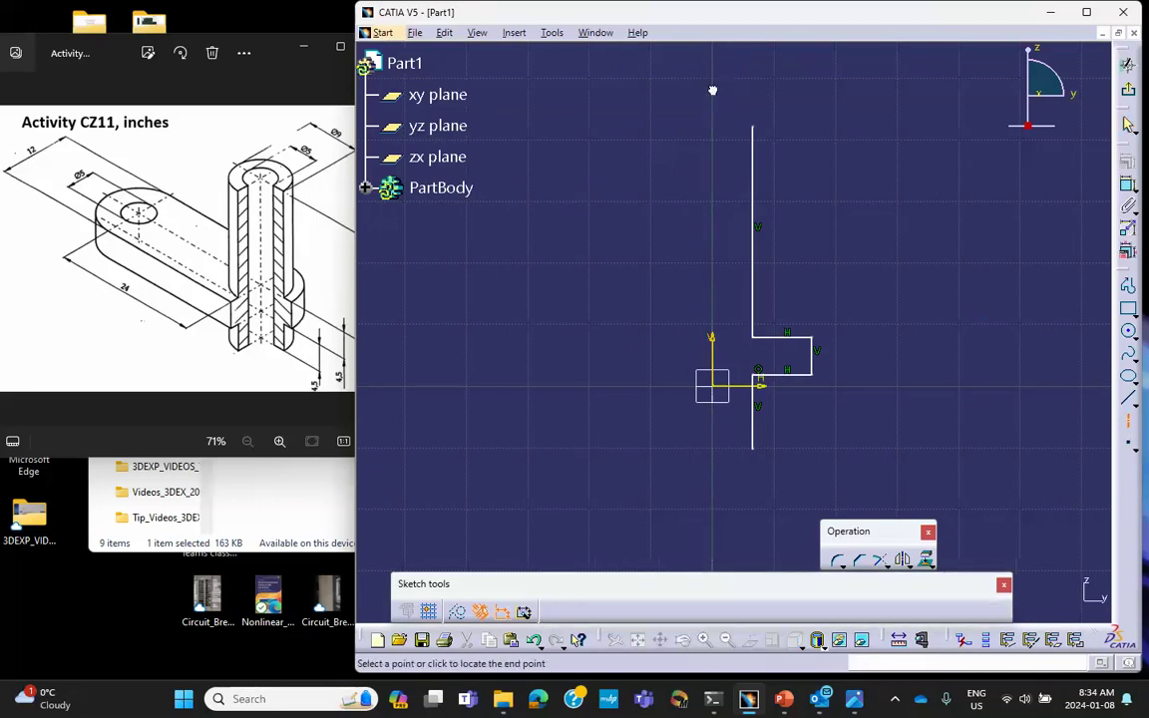
pyautogui.click(717, 189)
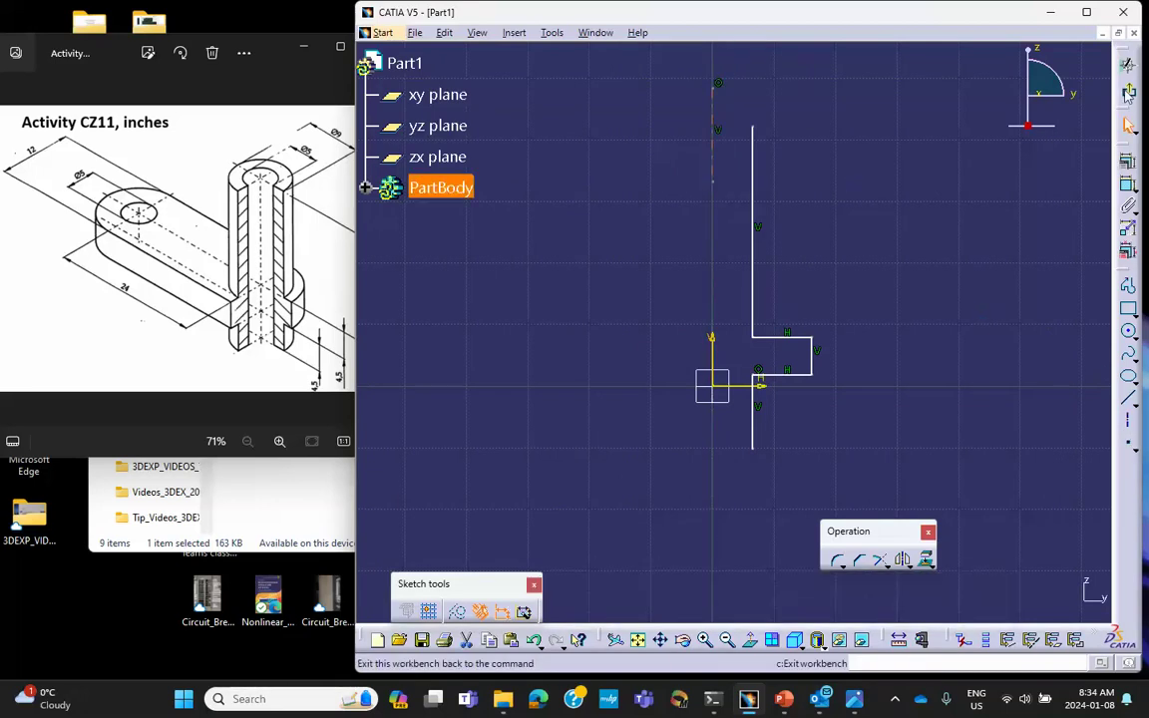
pyautogui.click(1128, 88)
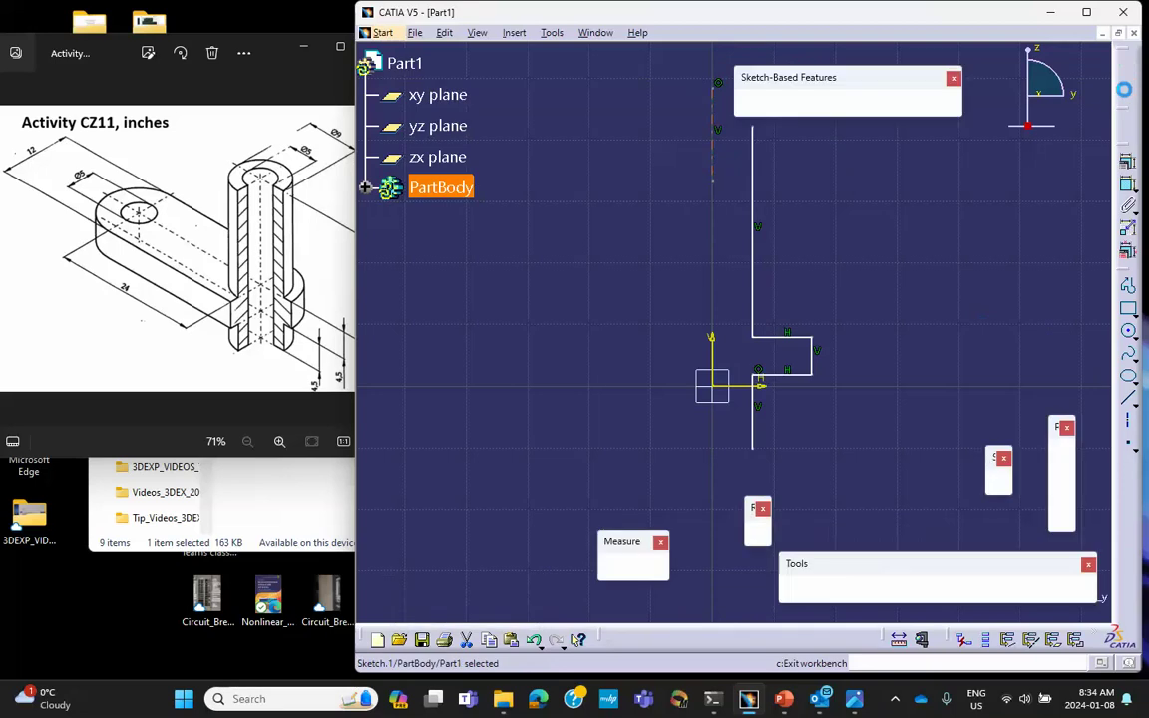
# Reopen the yz-plane sketch and draw a horizontal line about 0.2 in long from the profile's upper end toward the axis
pyautogui.doubleClick(762, 265)
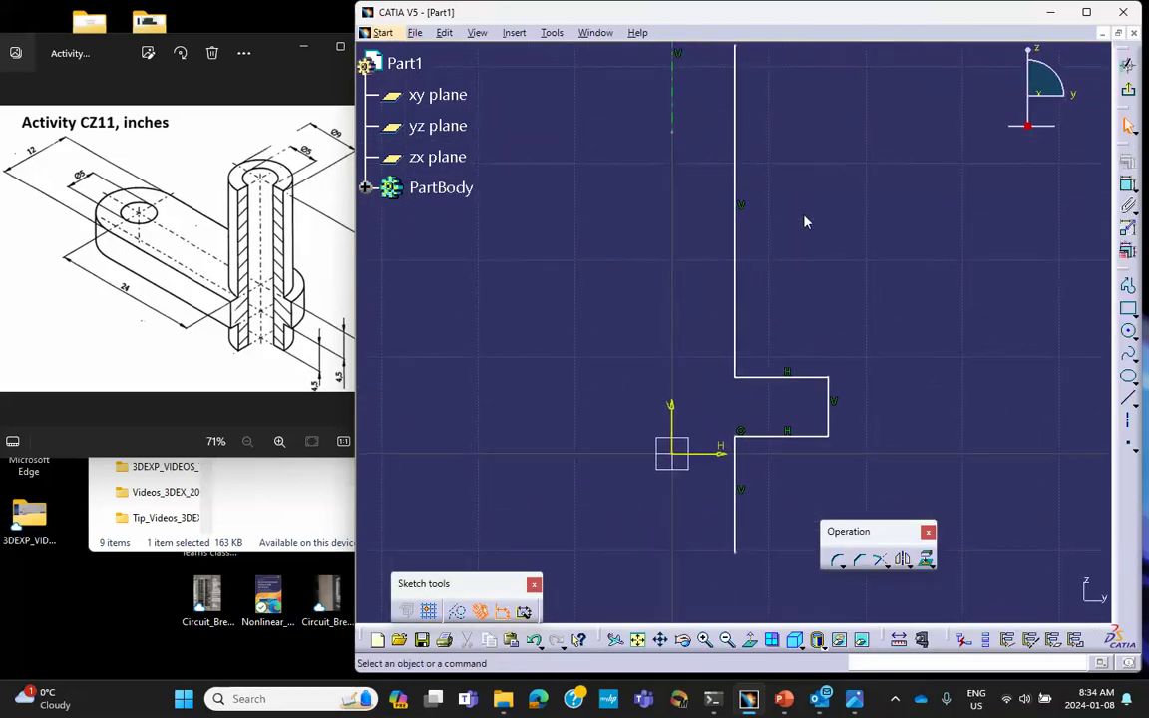
pyautogui.moveTo(806, 222); pyautogui.dragTo(810, 229, button='middle')
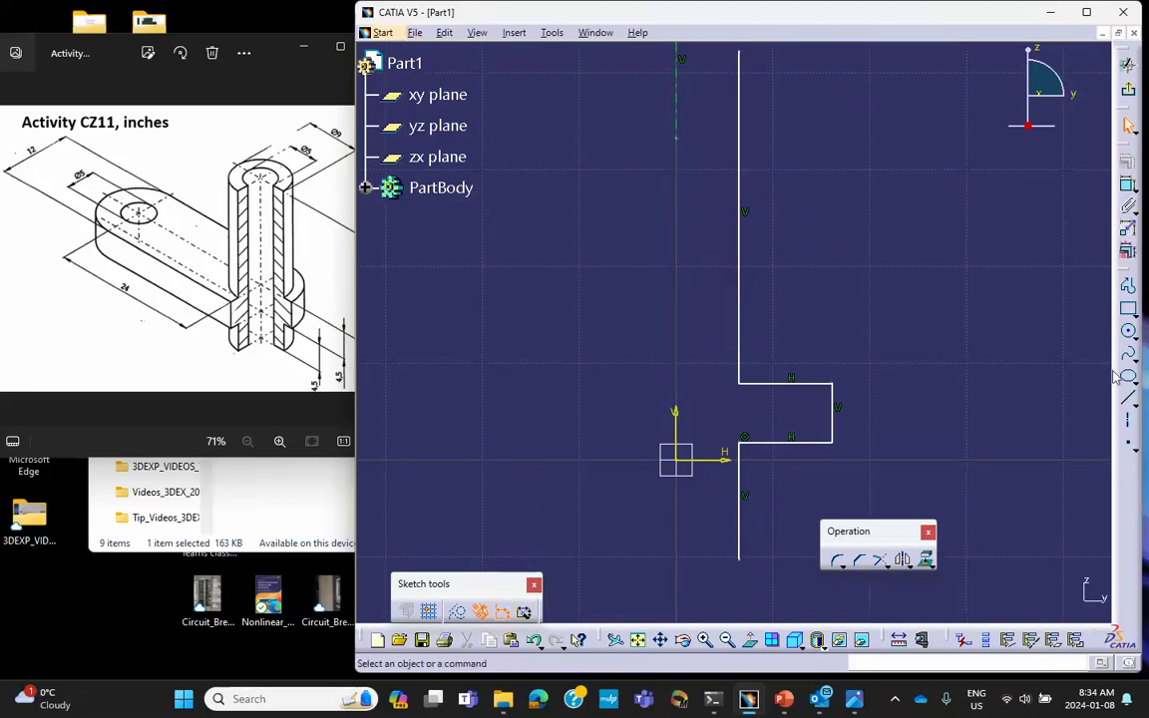
pyautogui.click(1127, 398)
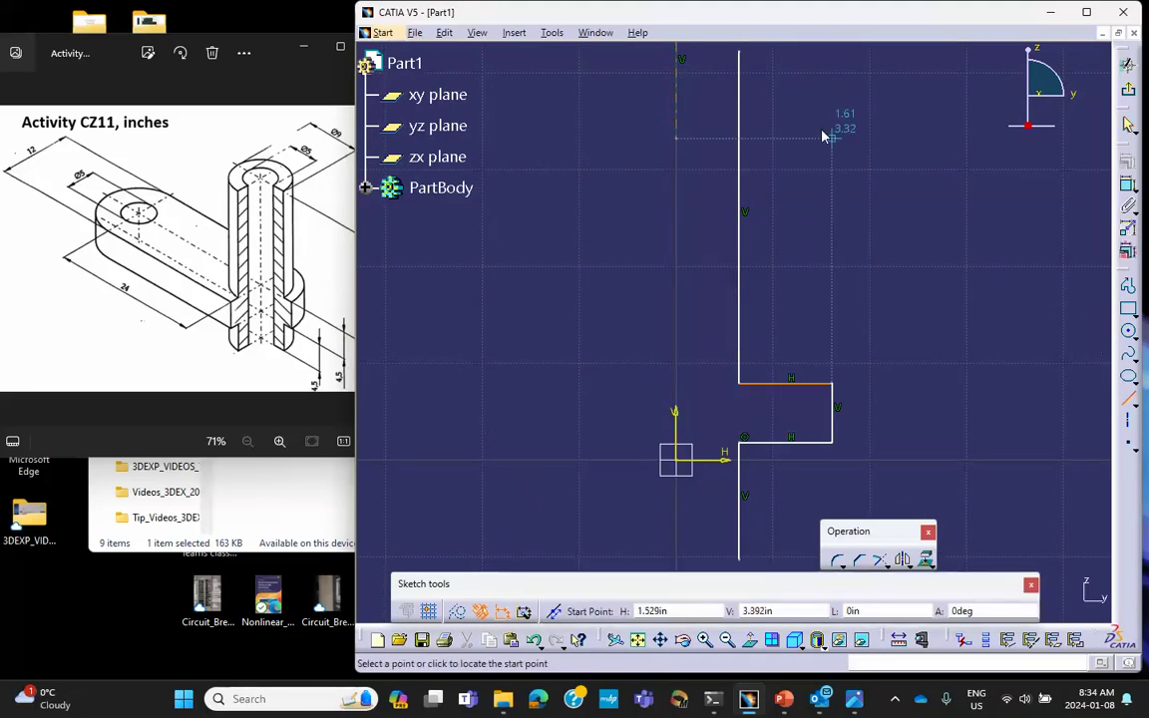
pyautogui.click(738, 53)
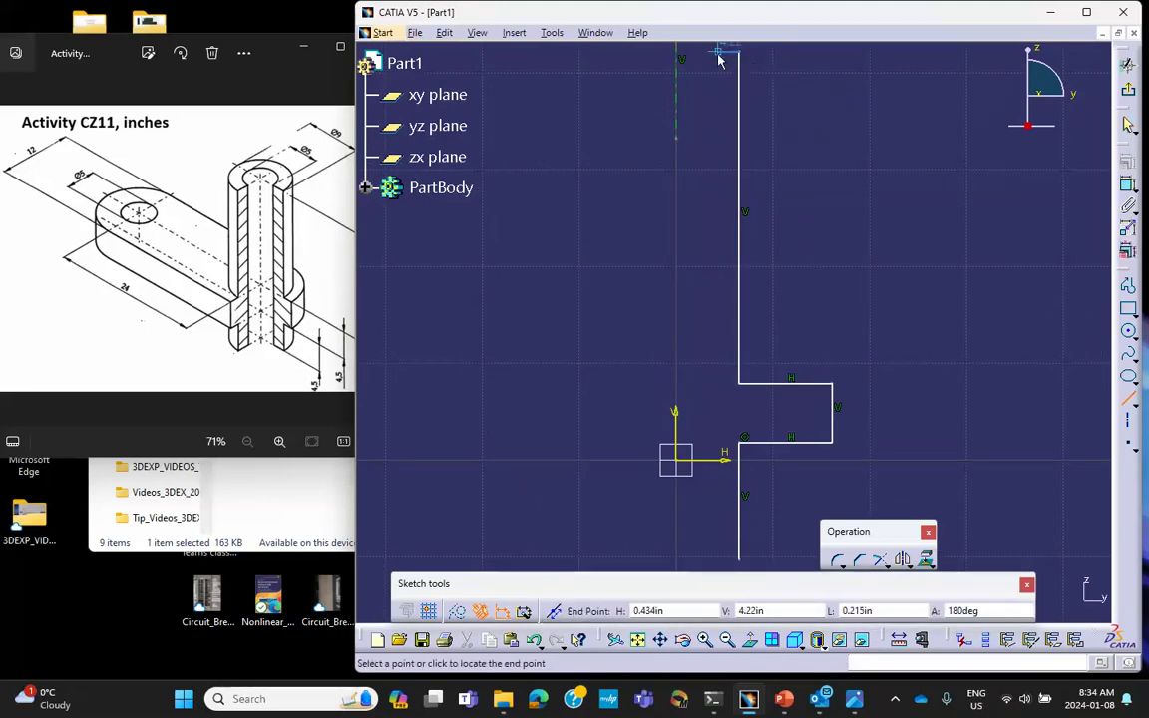
pyautogui.click(722, 55)
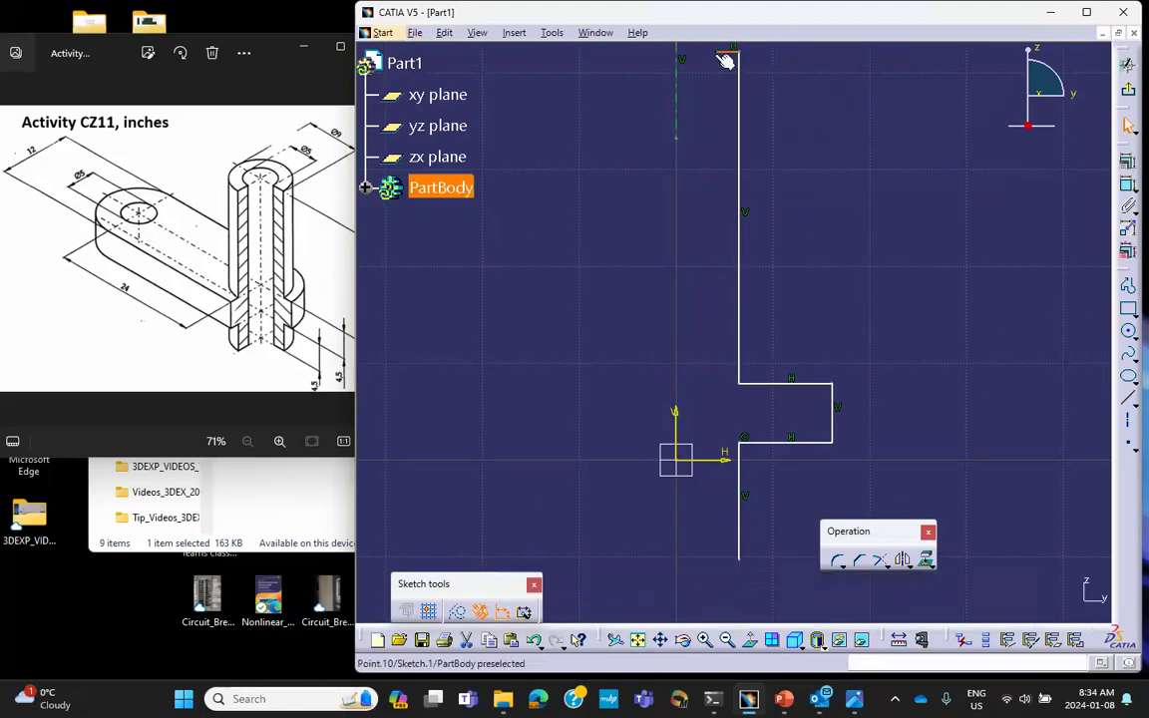
# Close the stepped profile with an inner vertical line and a short horizontal line to its lower end
pyautogui.click(1128, 288)
pyautogui.click(723, 55)
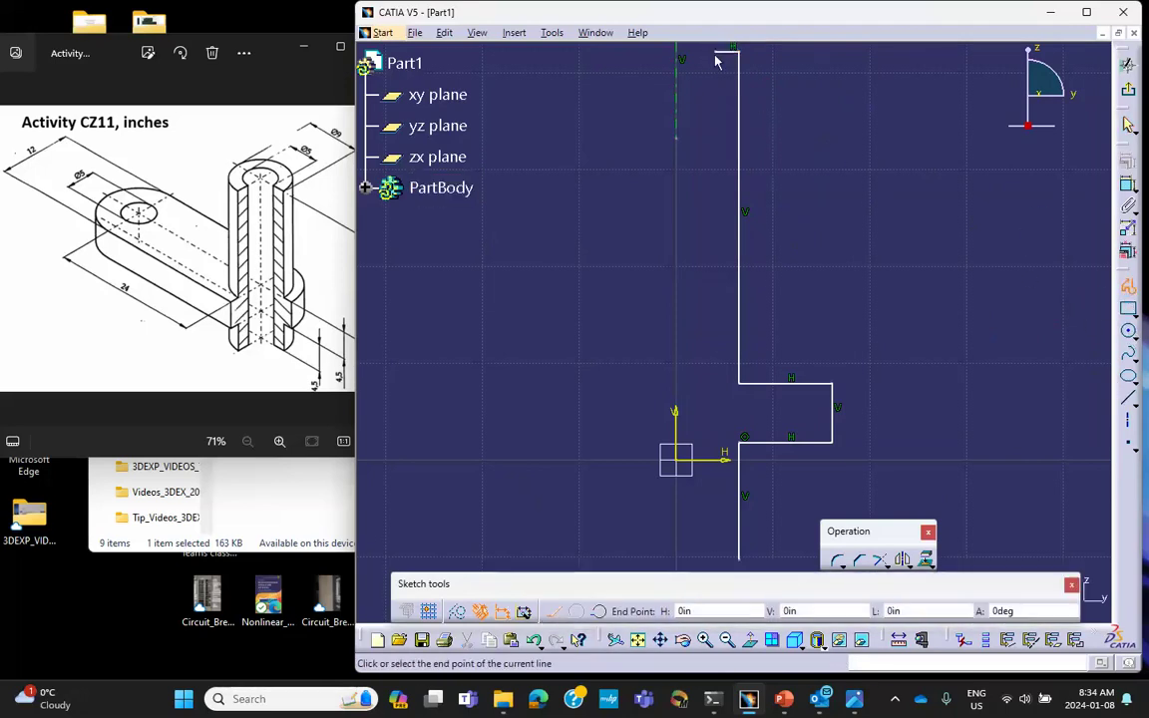
pyautogui.click(735, 556)
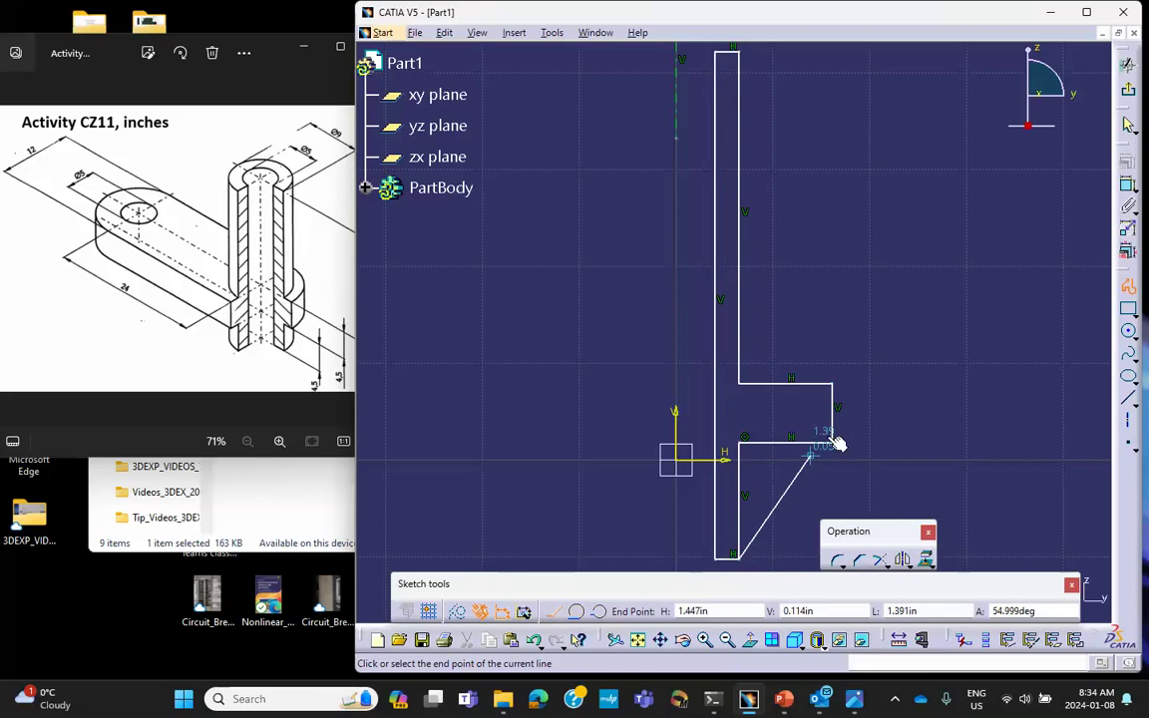
pyautogui.press('Escape')
pyautogui.press('Escape')
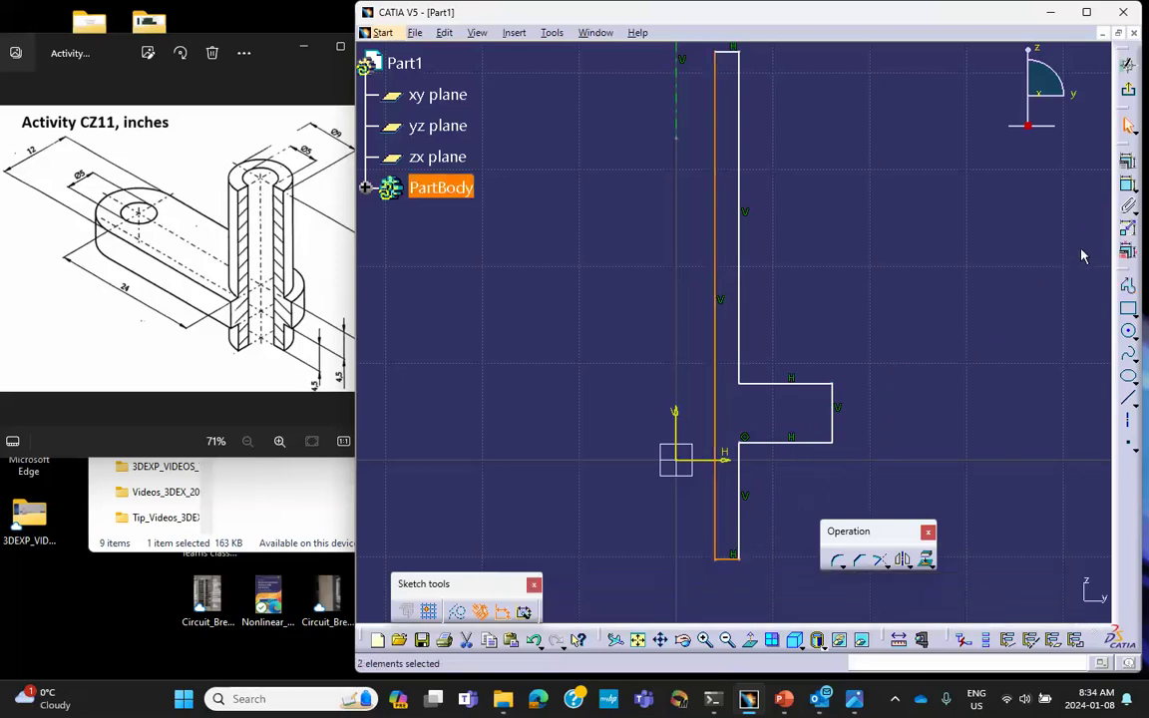
# Exit the sketch and revolve the closed profile 360 degrees about the sketch axis with the Shaft command
pyautogui.click(1128, 90)
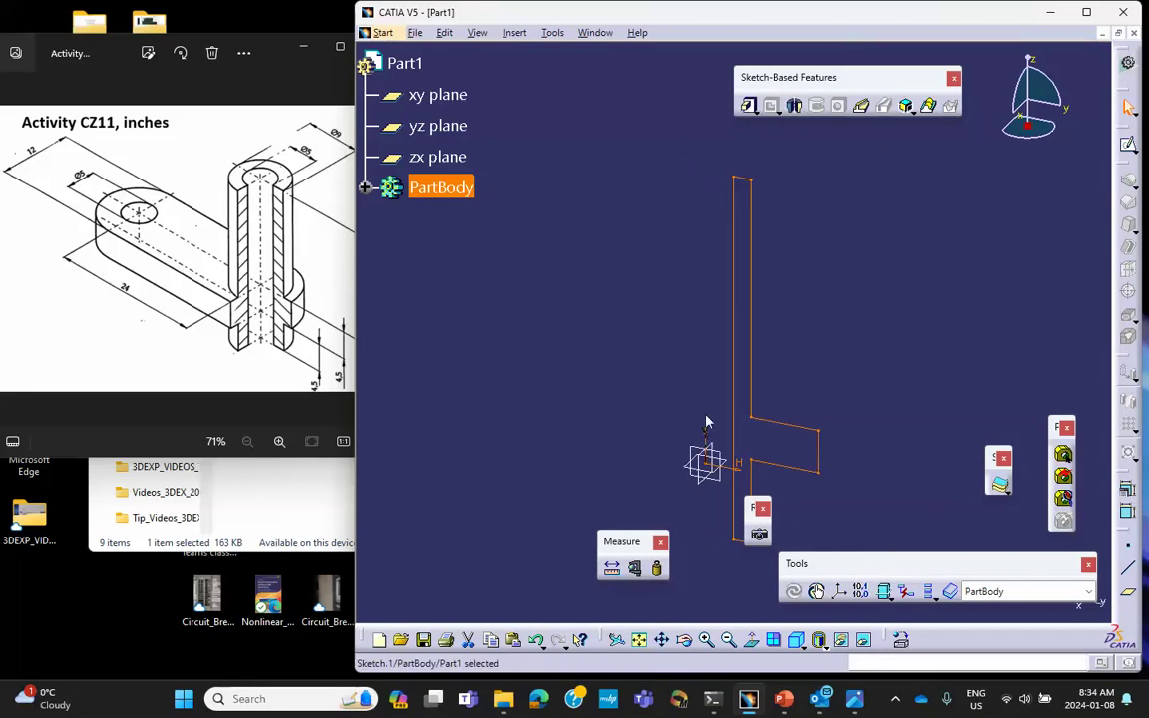
pyautogui.click(796, 106)
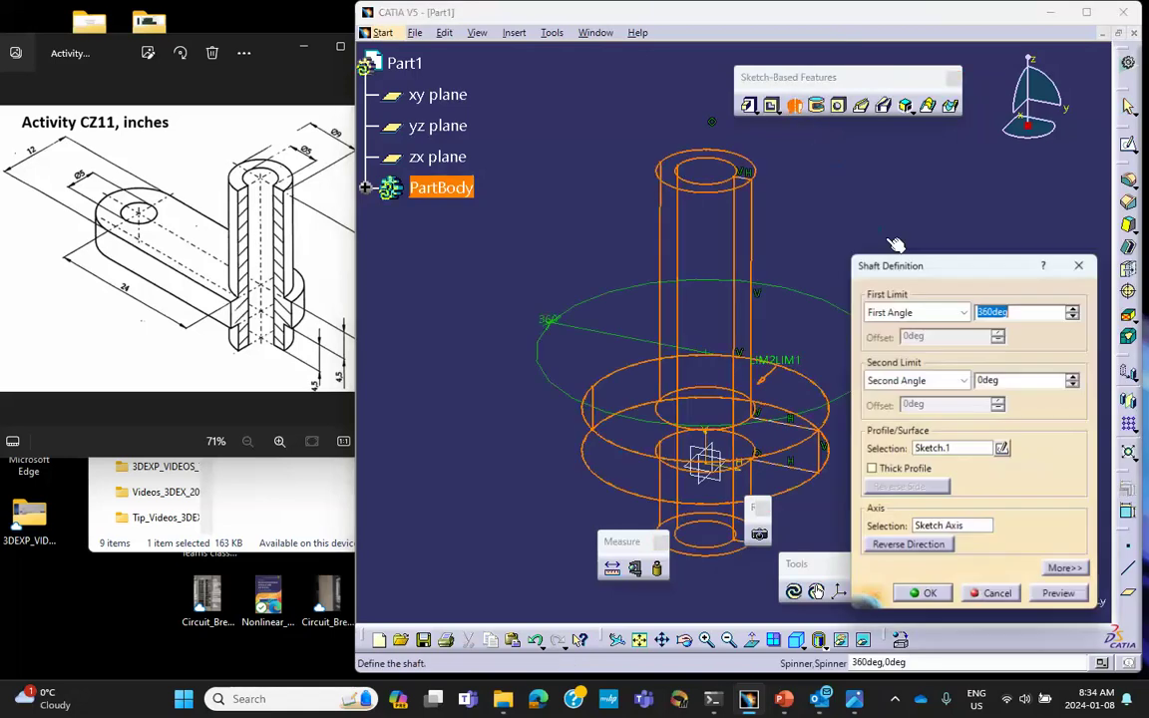
pyautogui.click(922, 595)
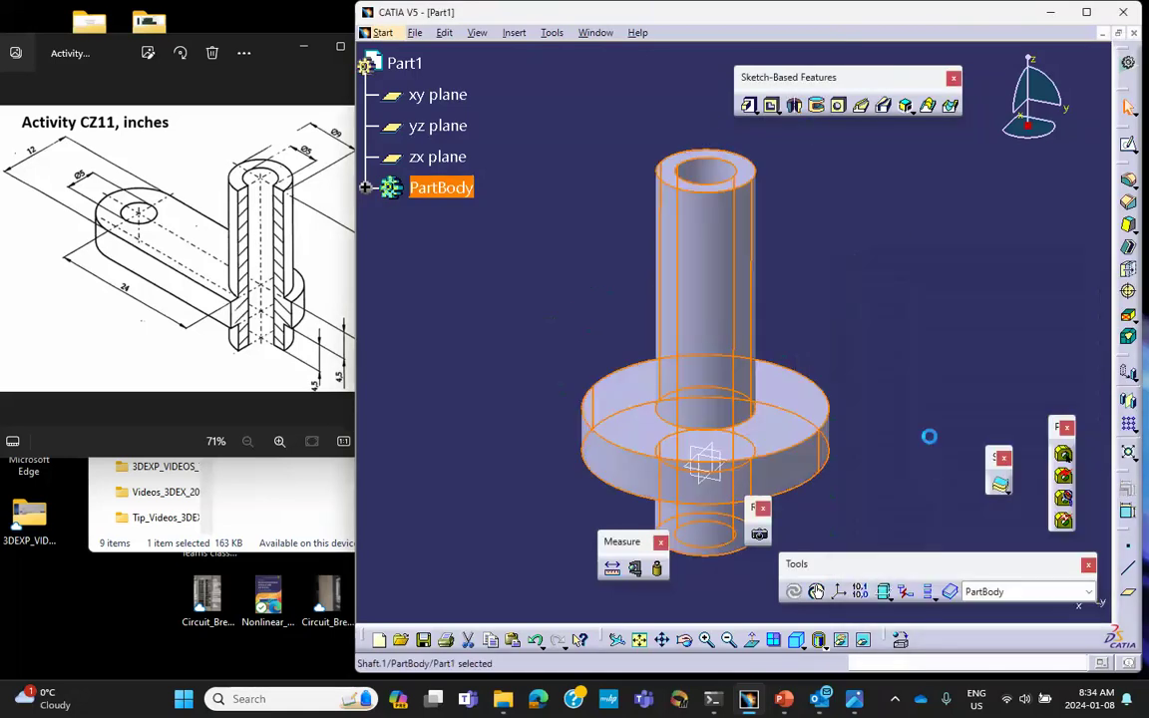
# On the flange's upper face, sketch a closed slot-shaped outline with straight sides about 5.1 in long and tangent arcs at both ends
pyautogui.click(782, 390)
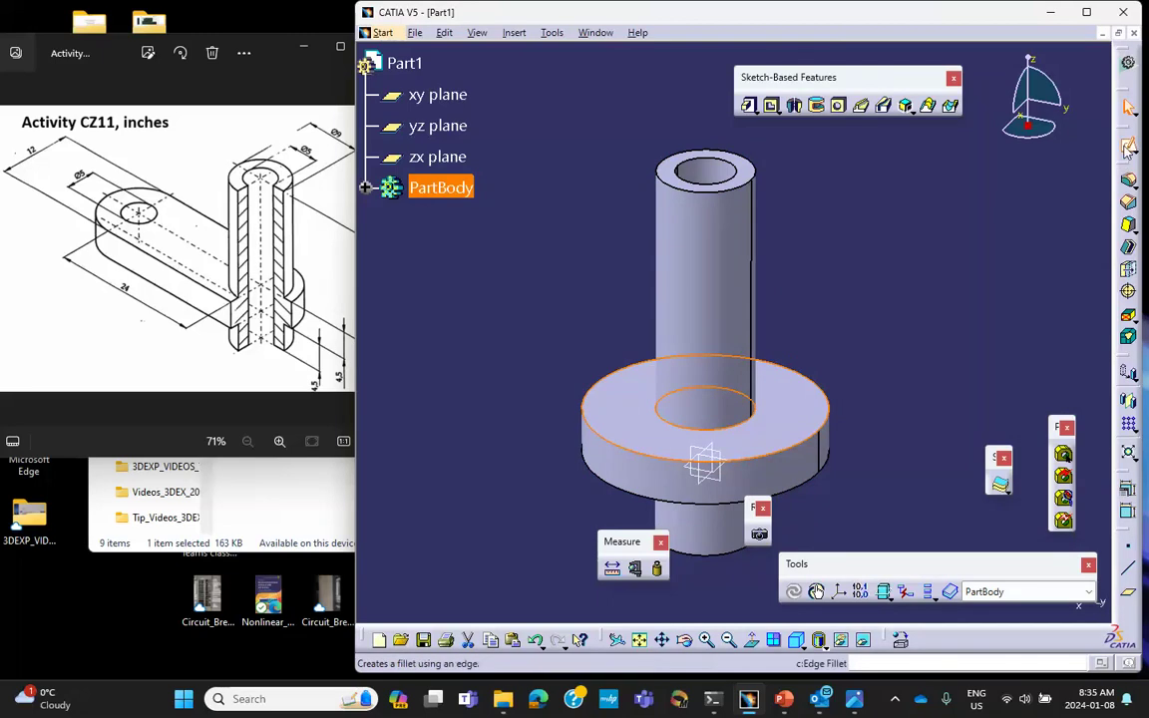
pyautogui.click(1128, 145)
pyautogui.moveTo(866, 207); pyautogui.dragTo(1043, 215, button='middle')
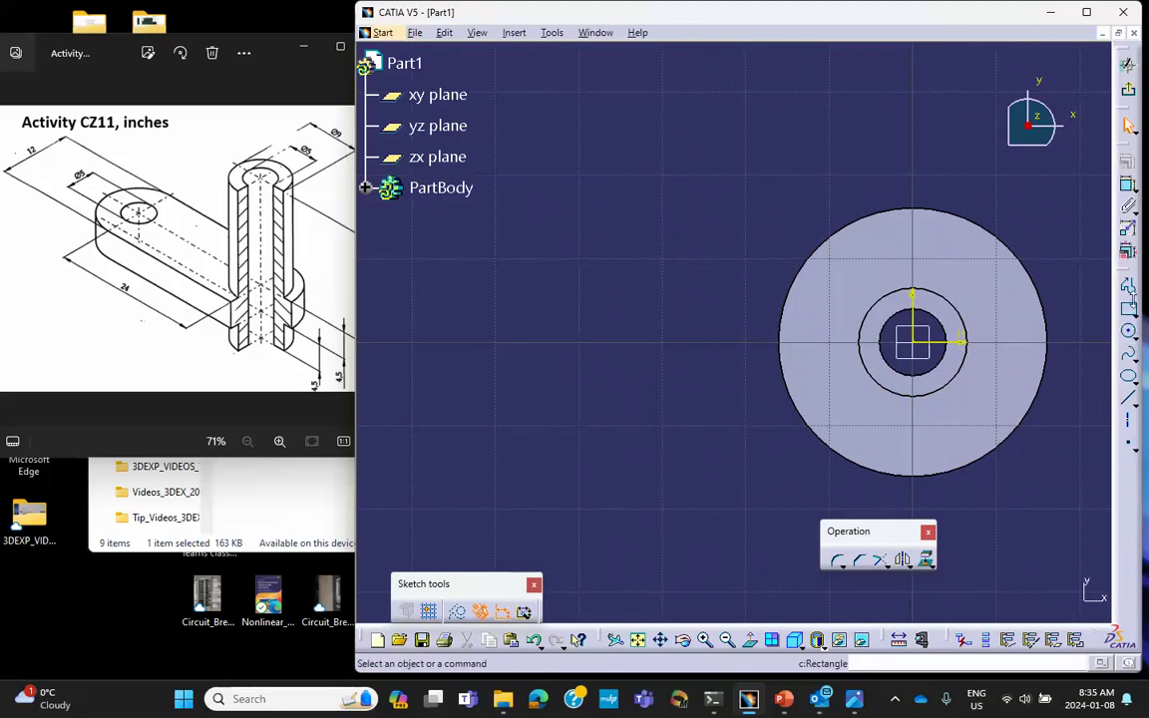
pyautogui.click(1134, 305)
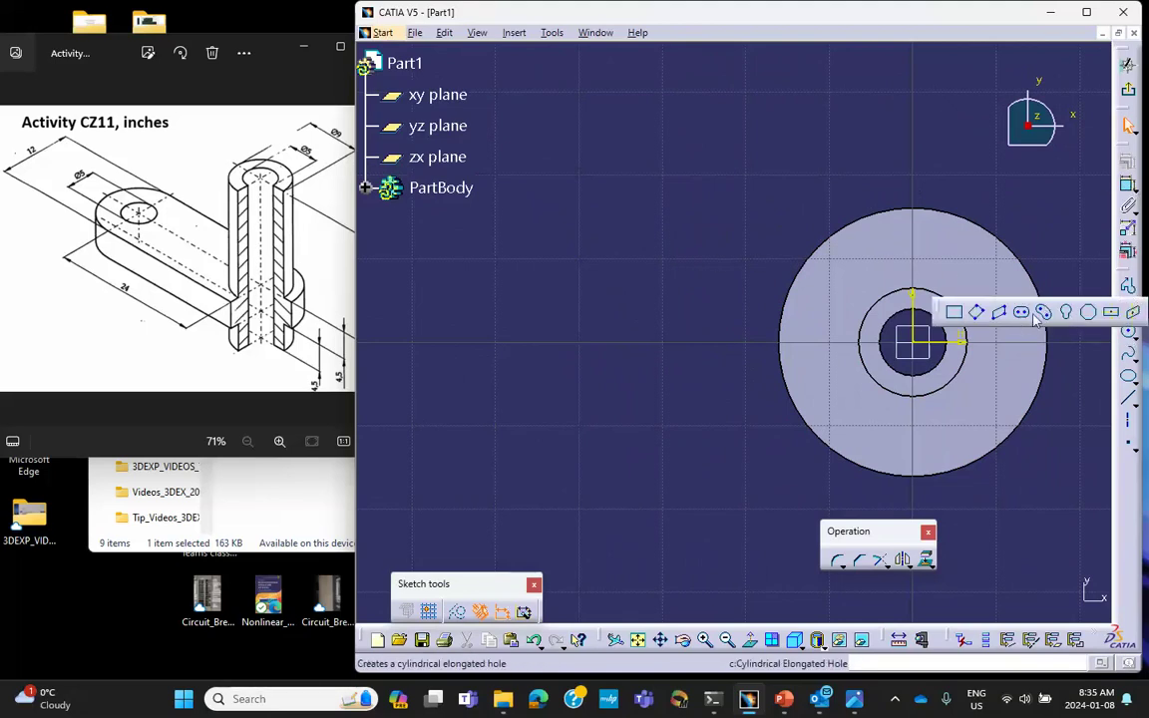
pyautogui.click(1128, 286)
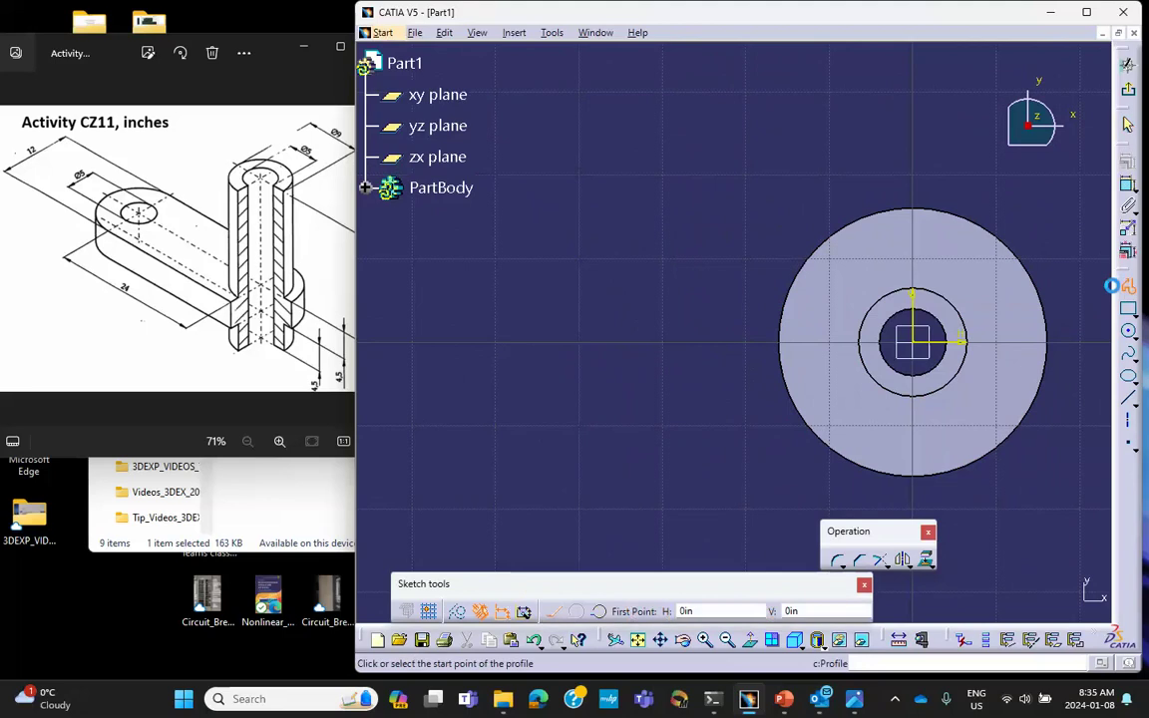
pyautogui.click(486, 215)
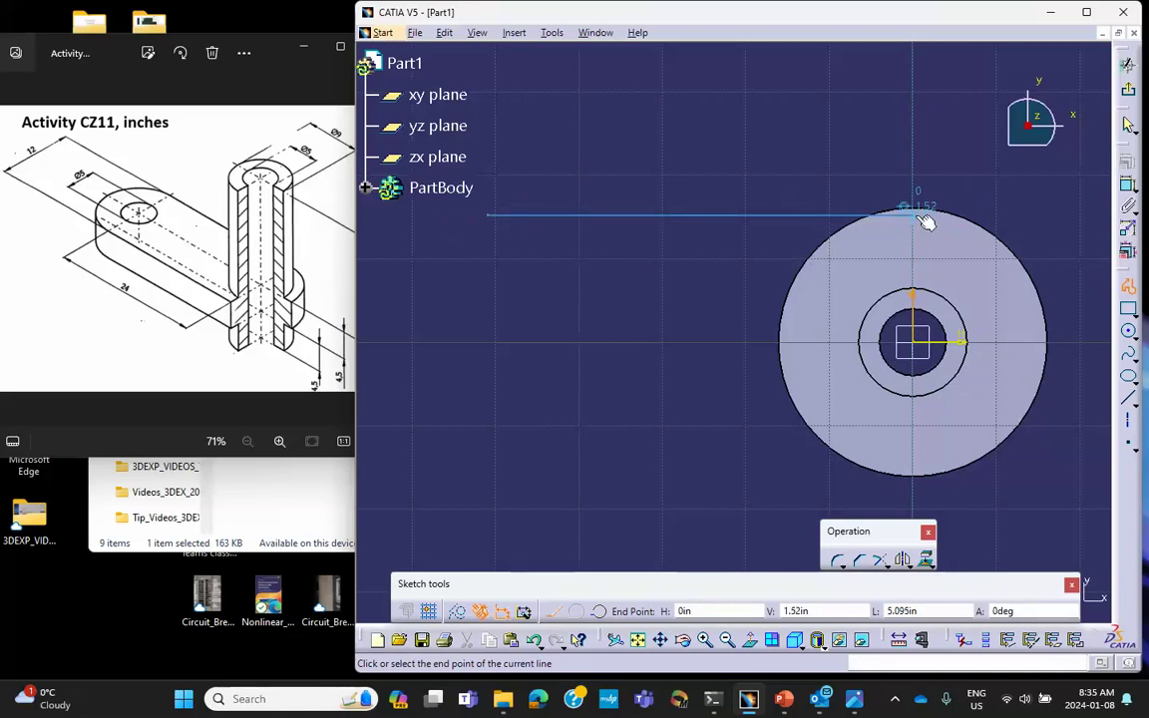
pyautogui.moveTo(923, 220); pyautogui.dragTo(938, 230)
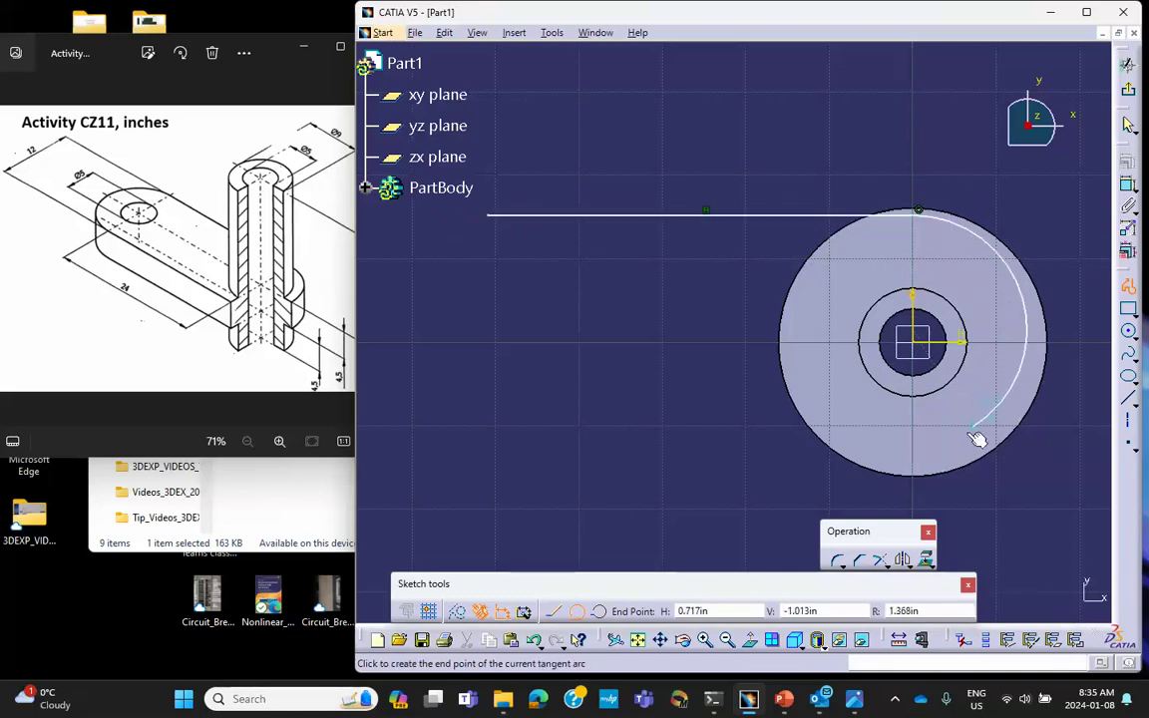
pyautogui.click(914, 456)
pyautogui.click(486, 455)
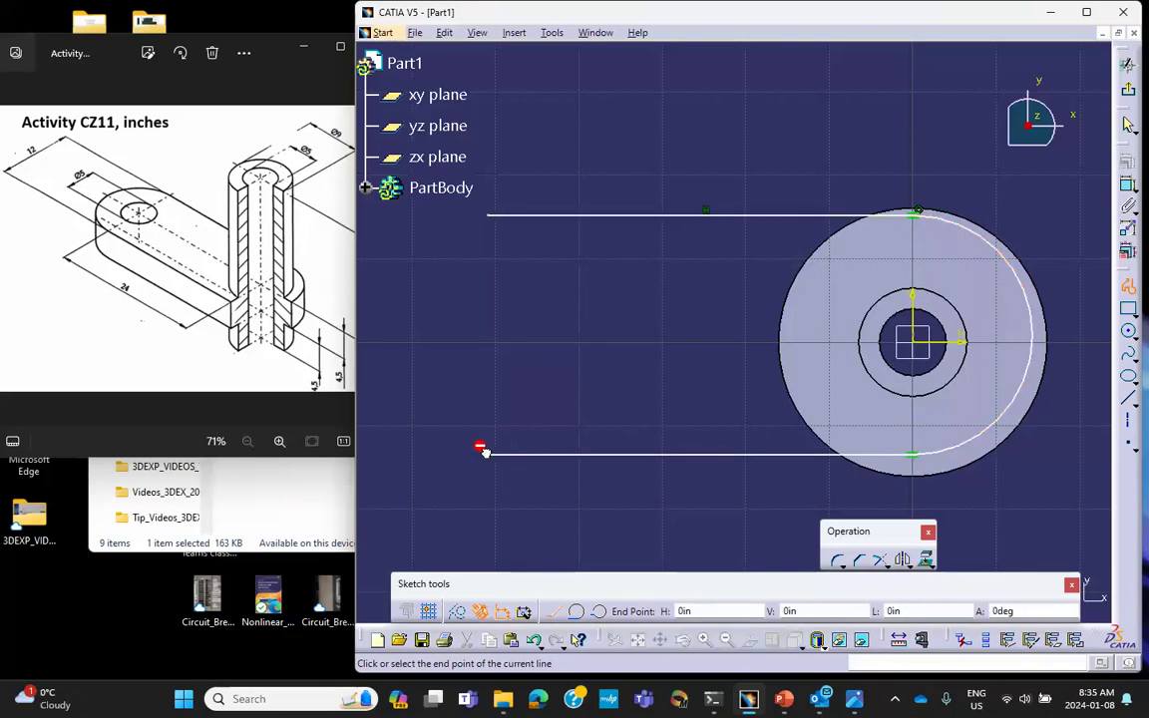
pyautogui.click(496, 218)
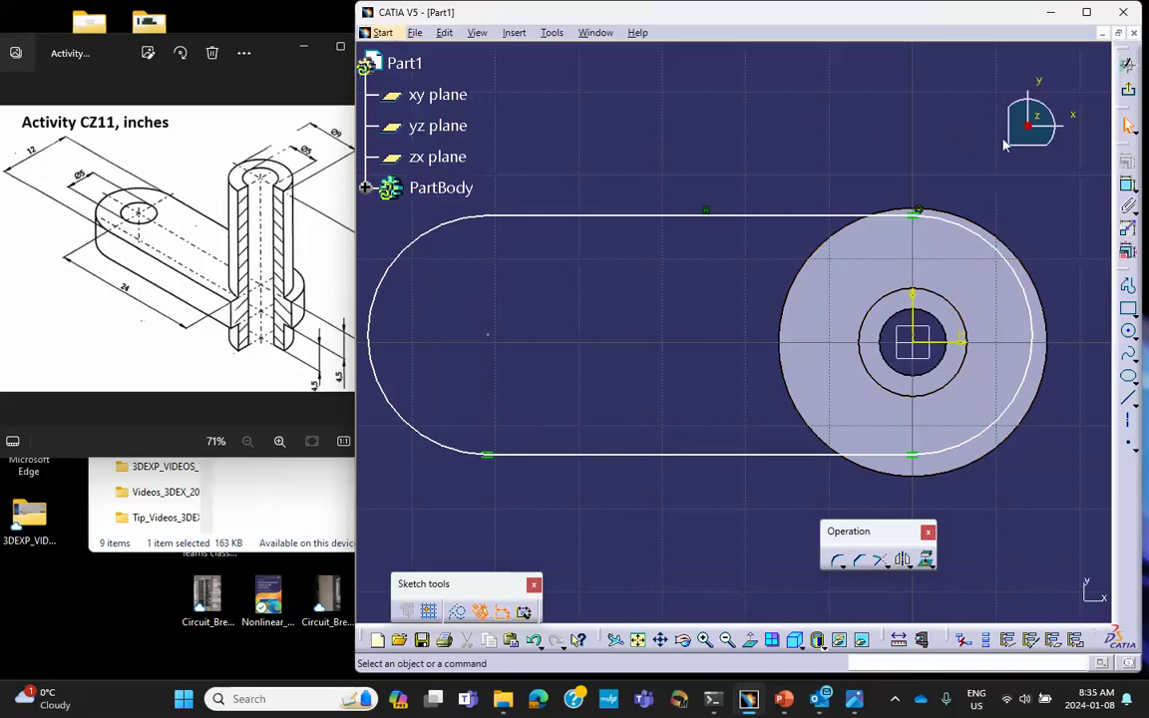
# Make the outline's end arc over the flange concentric with the tube's outer circular edge
pyautogui.click(1015, 254)
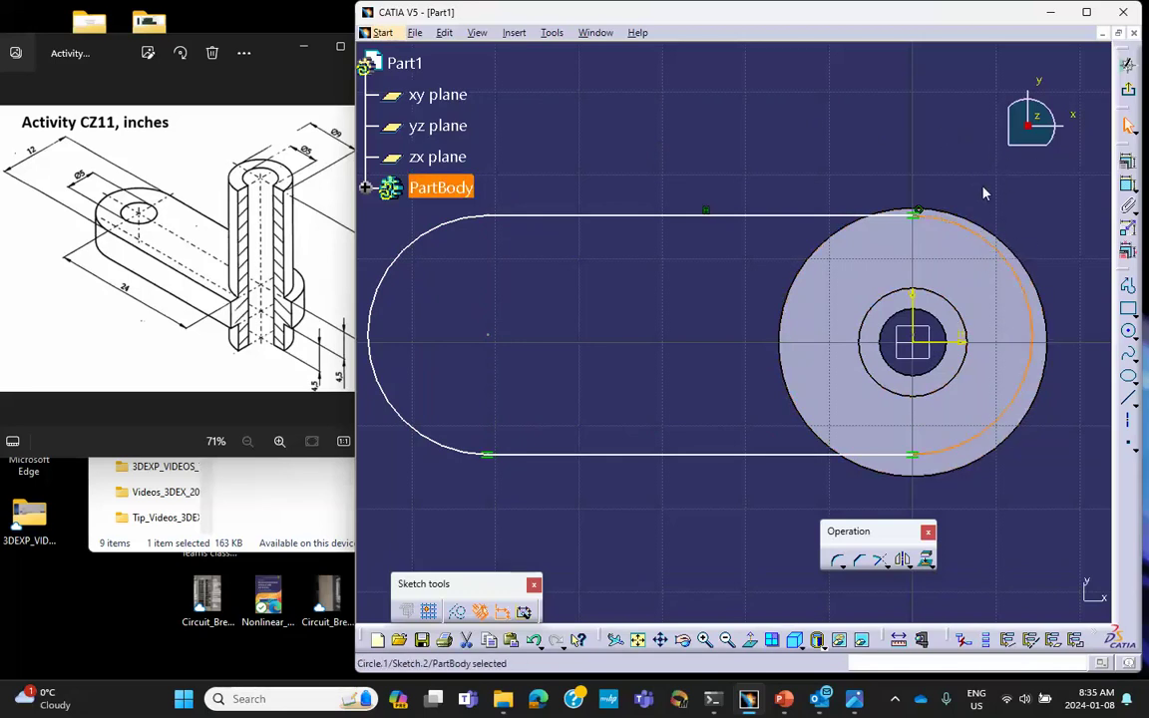
pyautogui.keyDown('ctrl'); pyautogui.click(960, 312); pyautogui.keyUp('ctrl')
pyautogui.click(1127, 186)
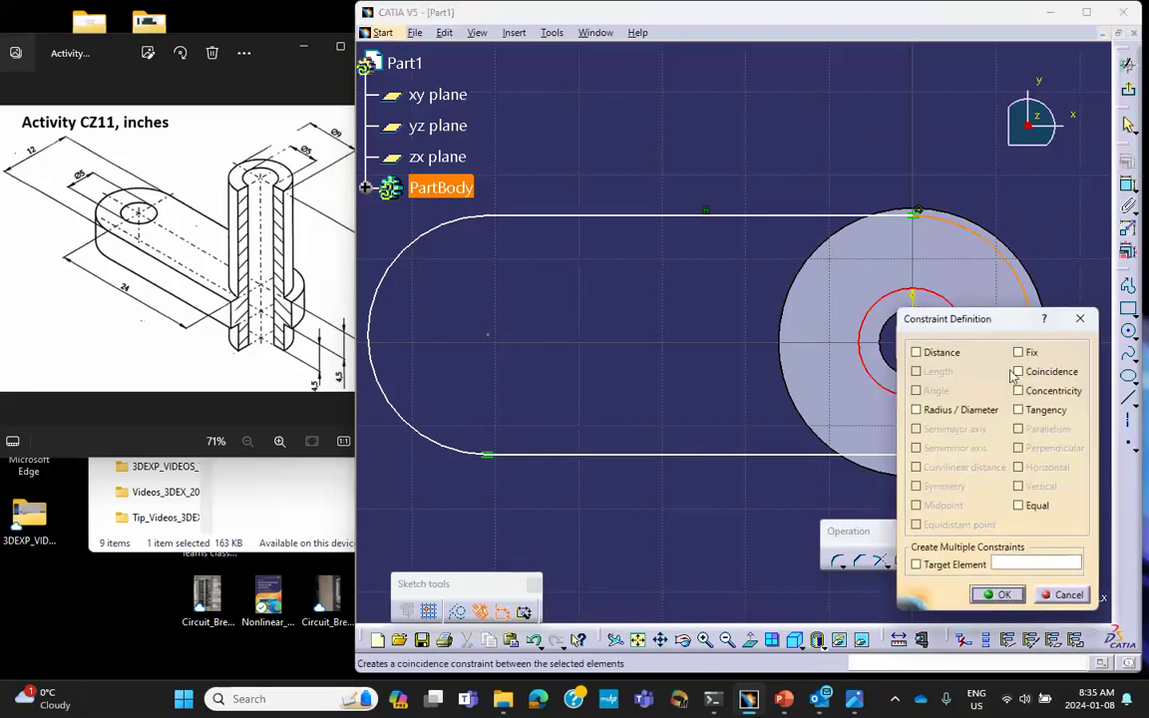
pyautogui.click(1019, 392)
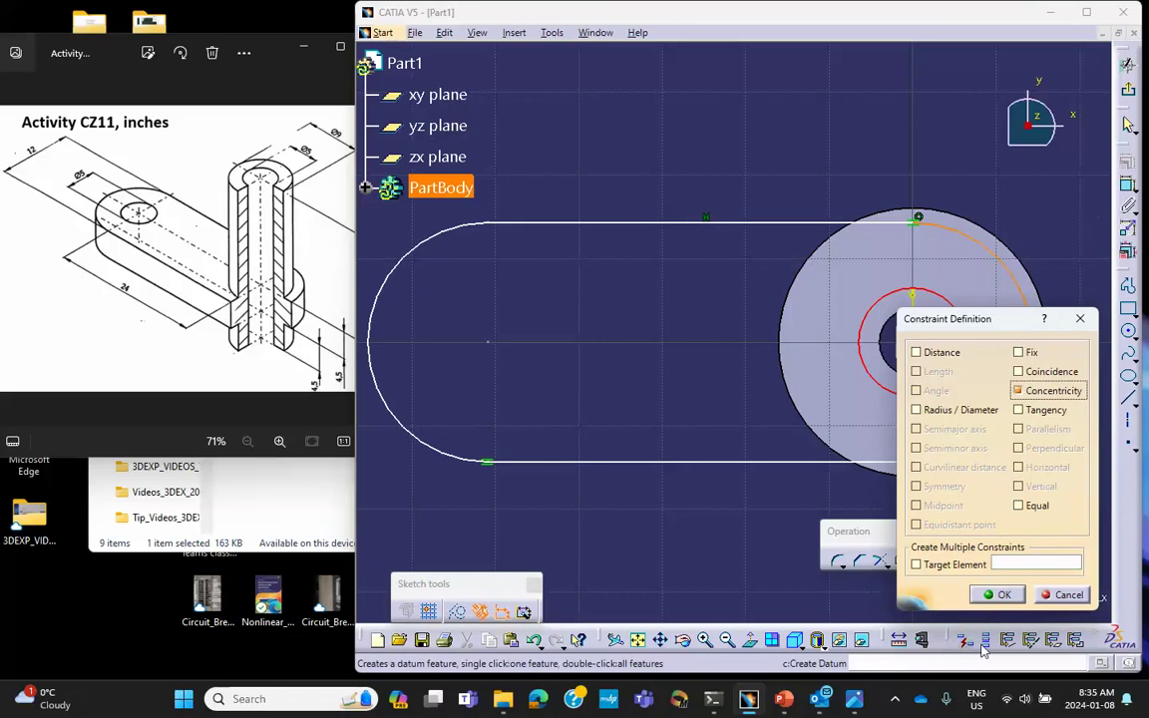
pyautogui.click(1002, 595)
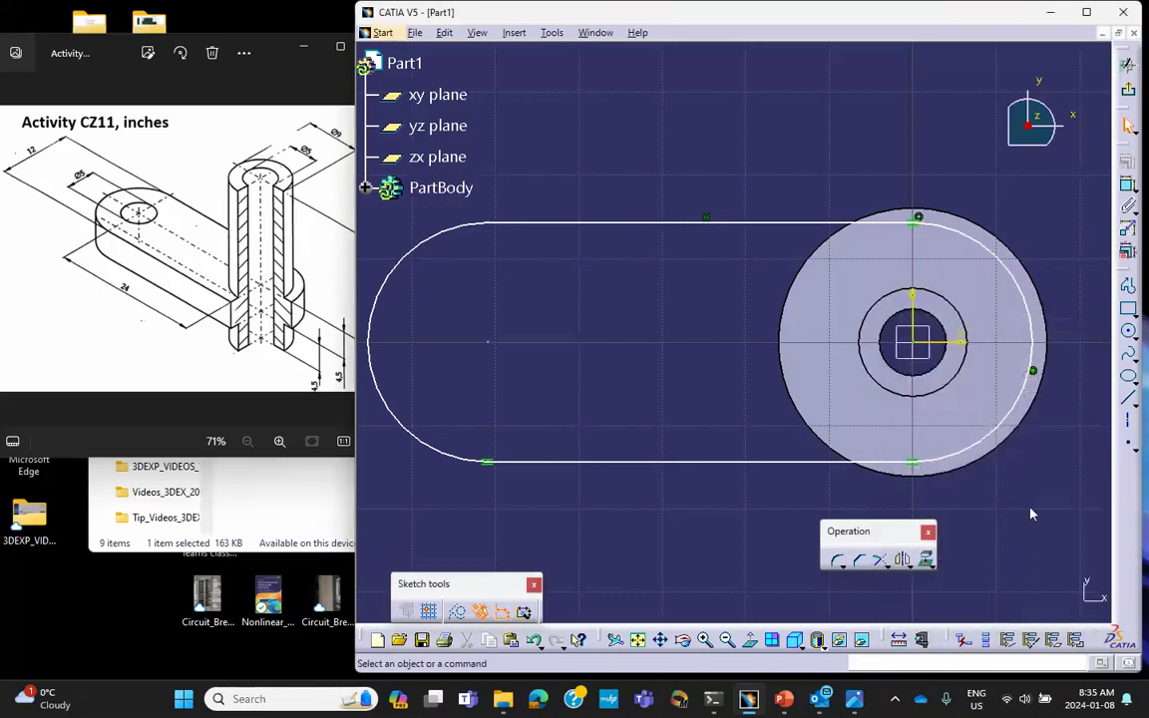
# Constrain the same end arc to be coincident with the flange's outer edge
pyautogui.click(1007, 265)
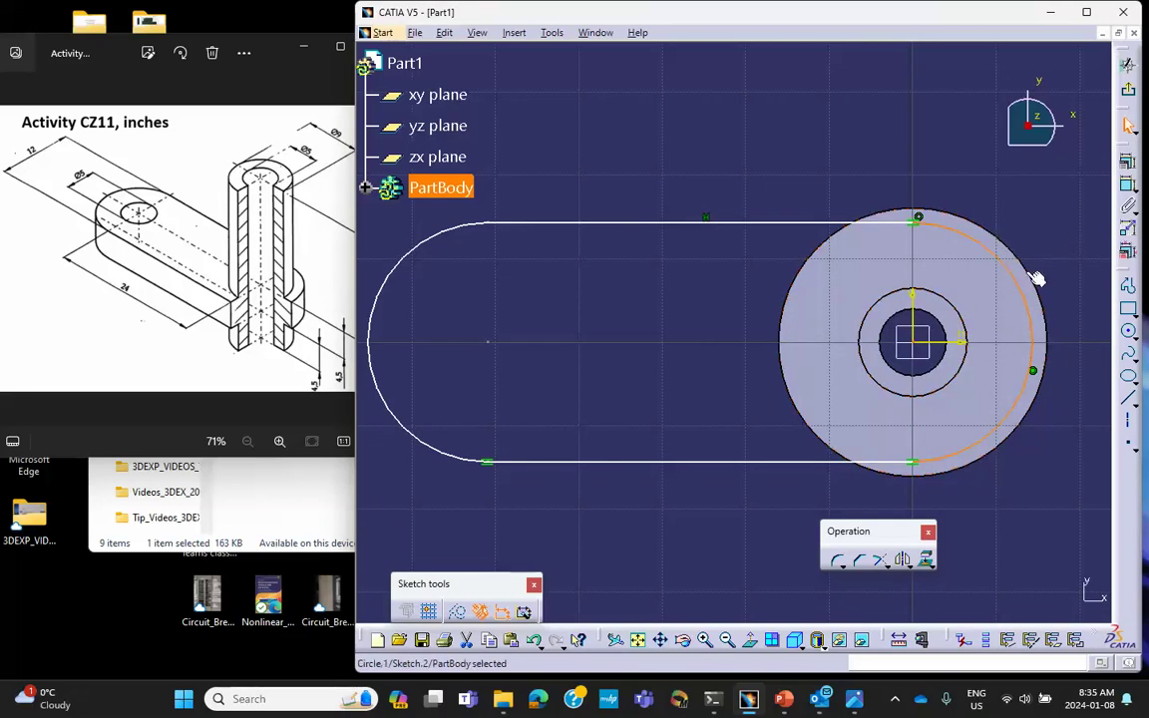
pyautogui.click(1033, 273)
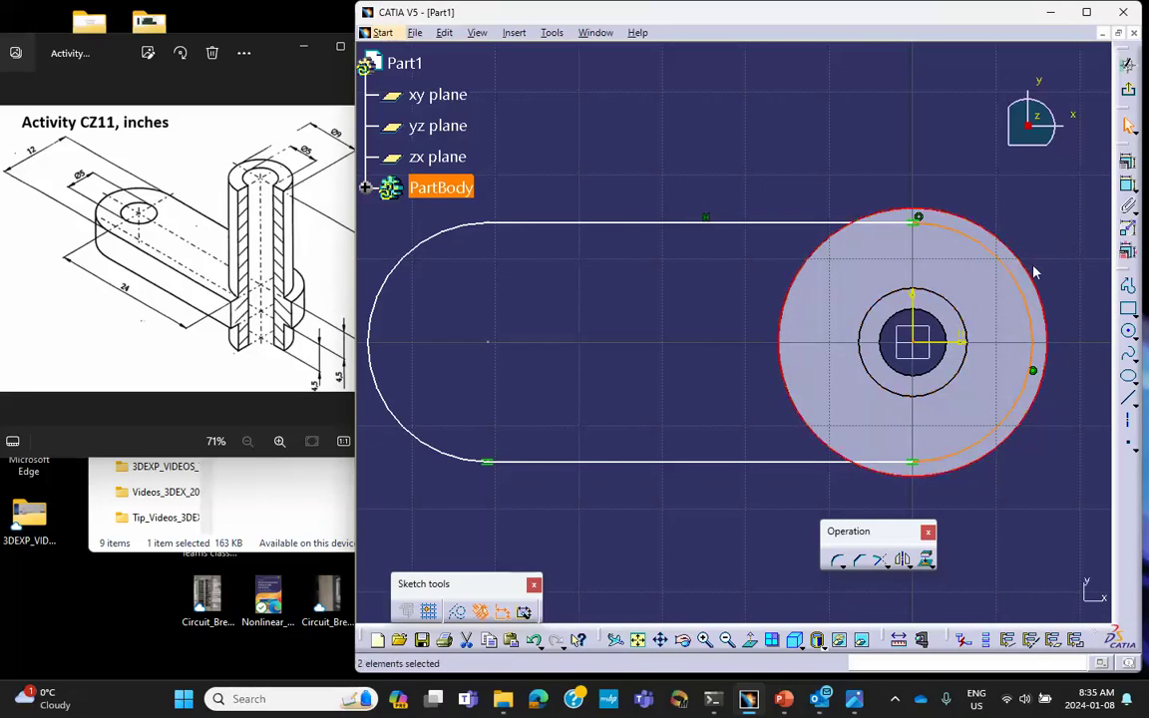
pyautogui.click(1128, 185)
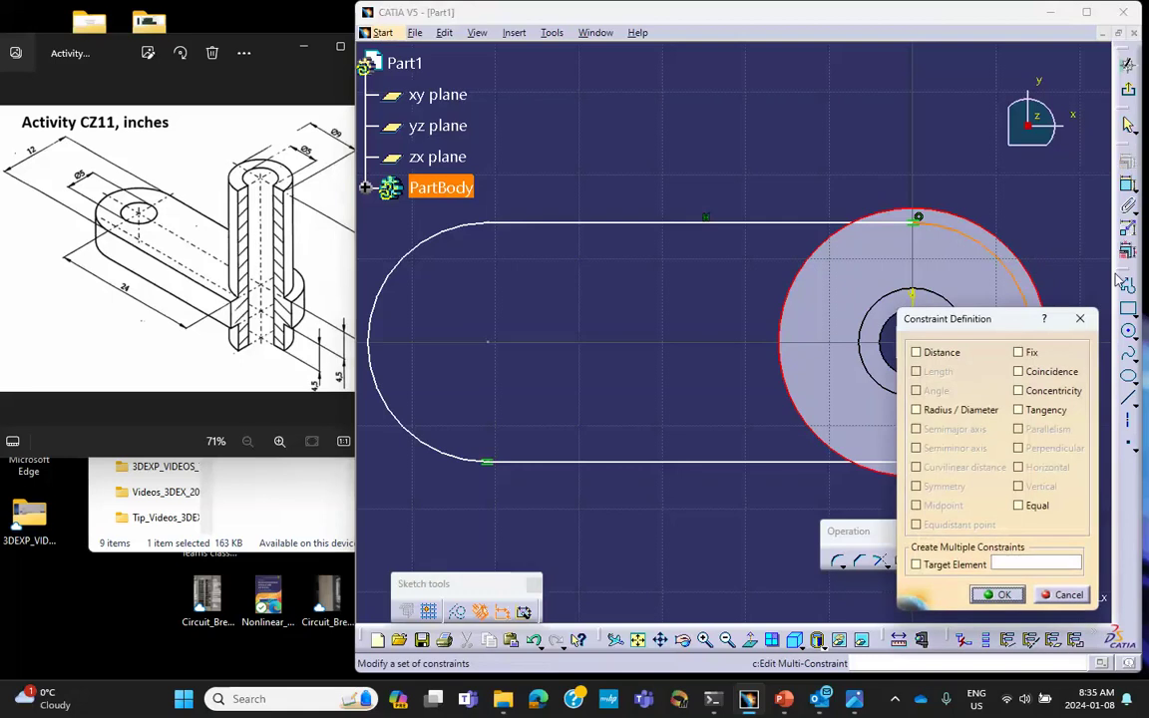
pyautogui.click(1017, 371)
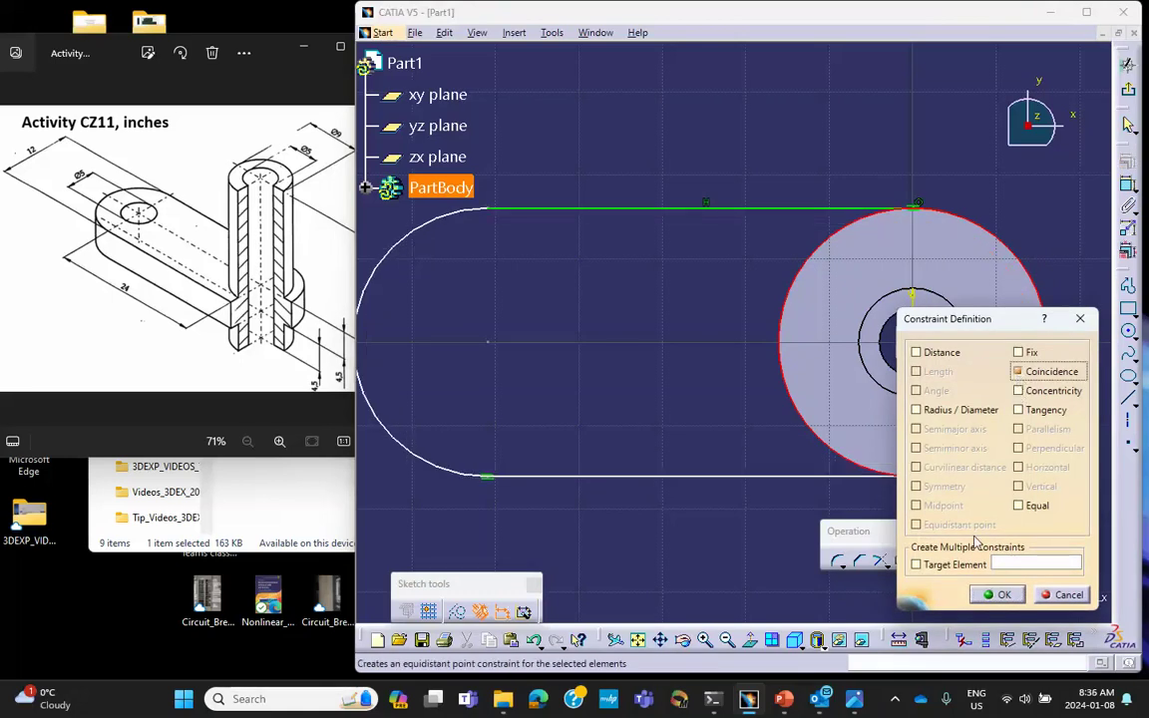
pyautogui.click(1000, 594)
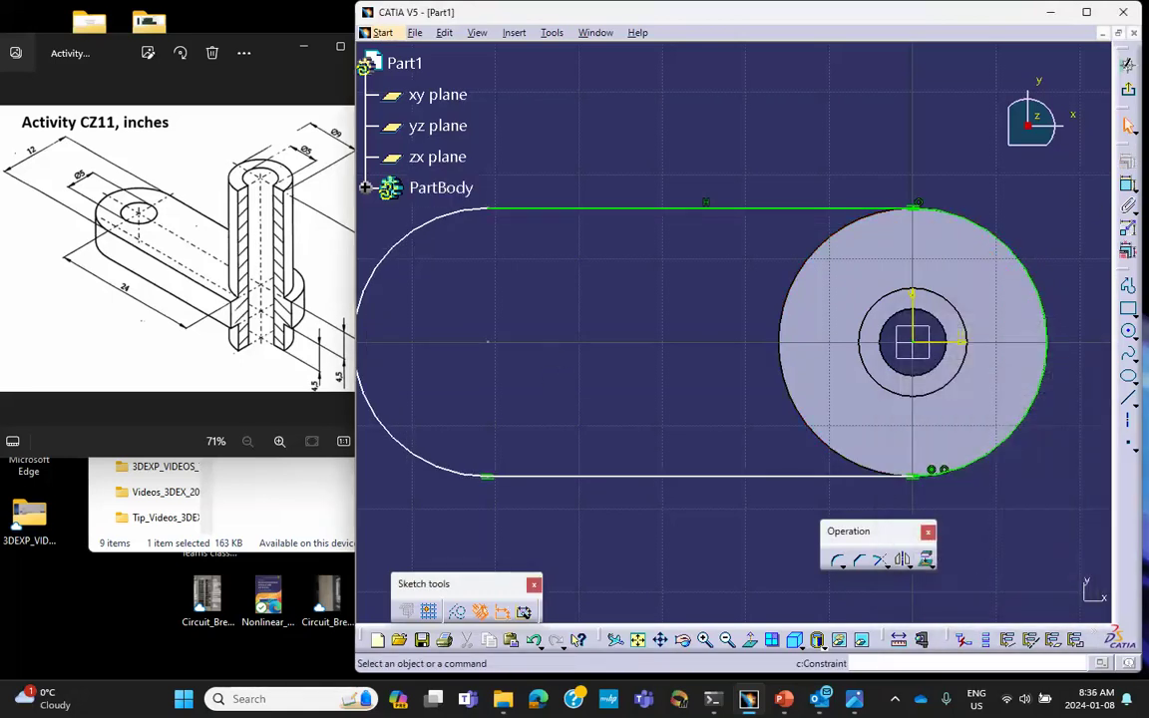
# Draw a small circle centred on the arc centre at the arm's far end
pyautogui.click(1134, 339)
pyautogui.click(1130, 333)
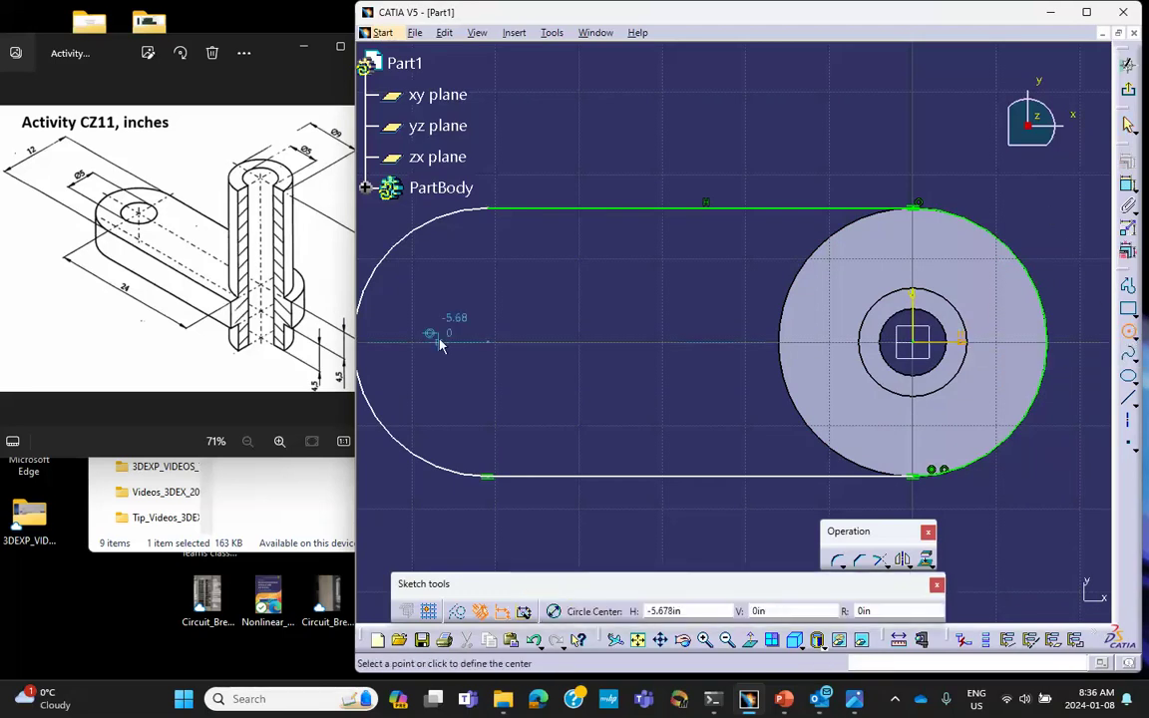
pyautogui.click(490, 342)
pyautogui.click(508, 374)
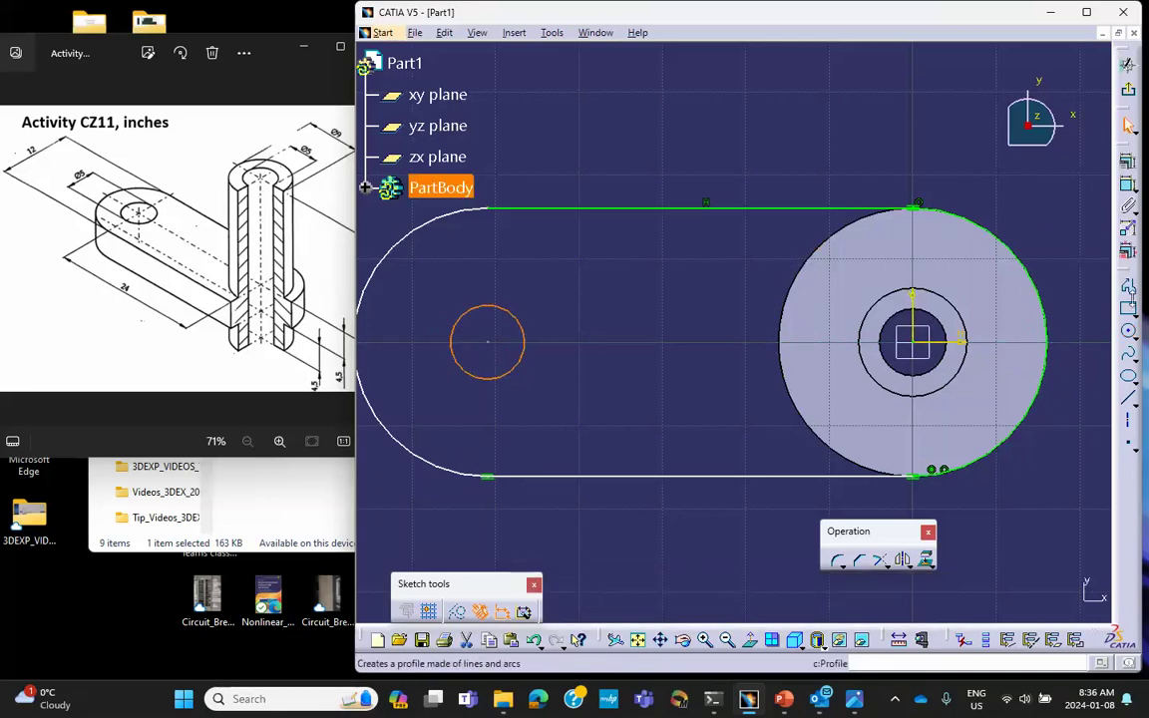
# Draw a circle centred on the sketch origin, slightly larger than the tube's bore
pyautogui.click(1130, 332)
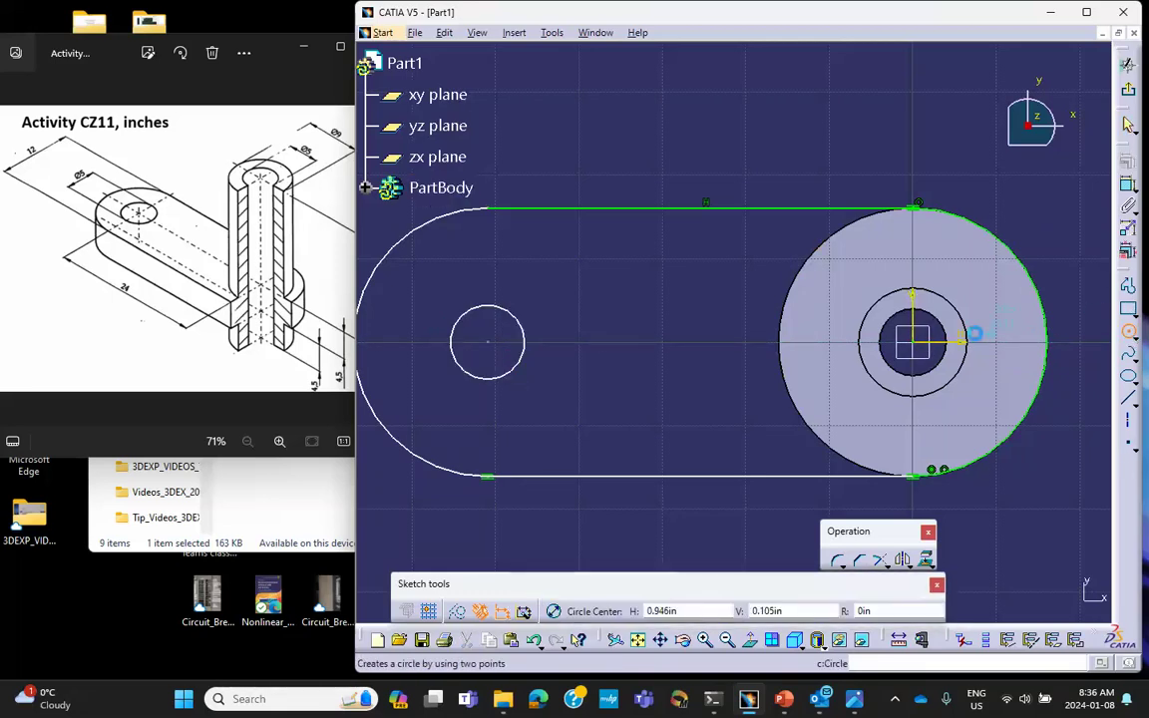
pyautogui.click(915, 344)
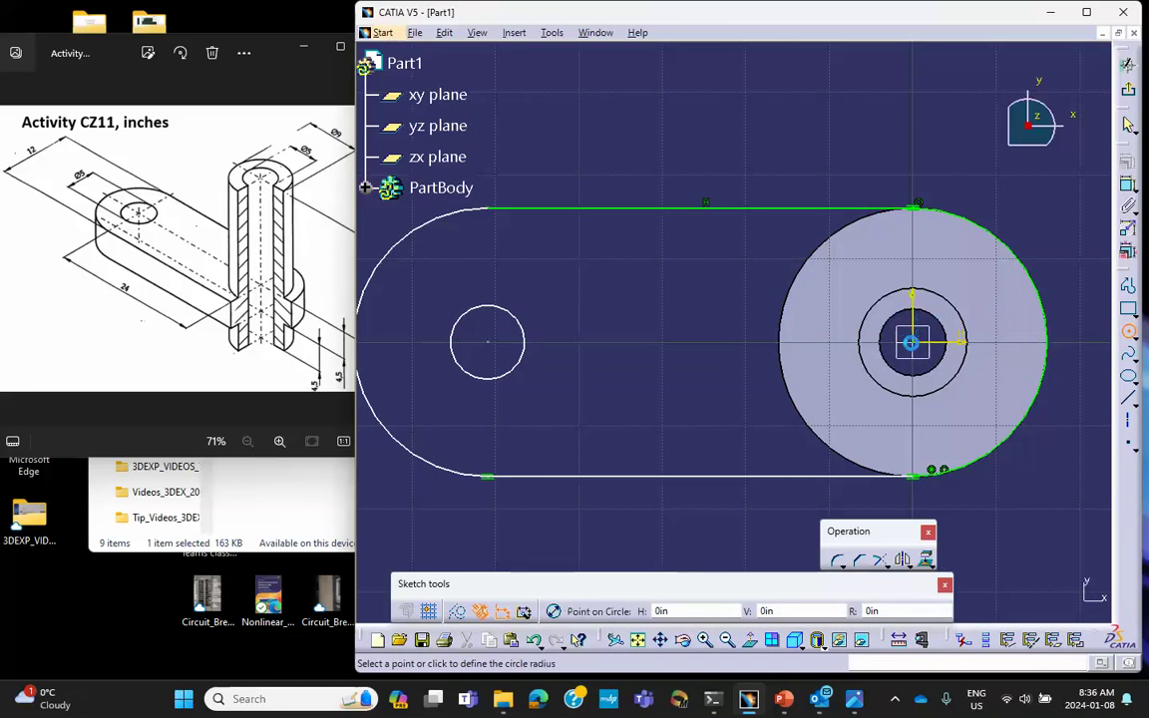
pyautogui.click(941, 374)
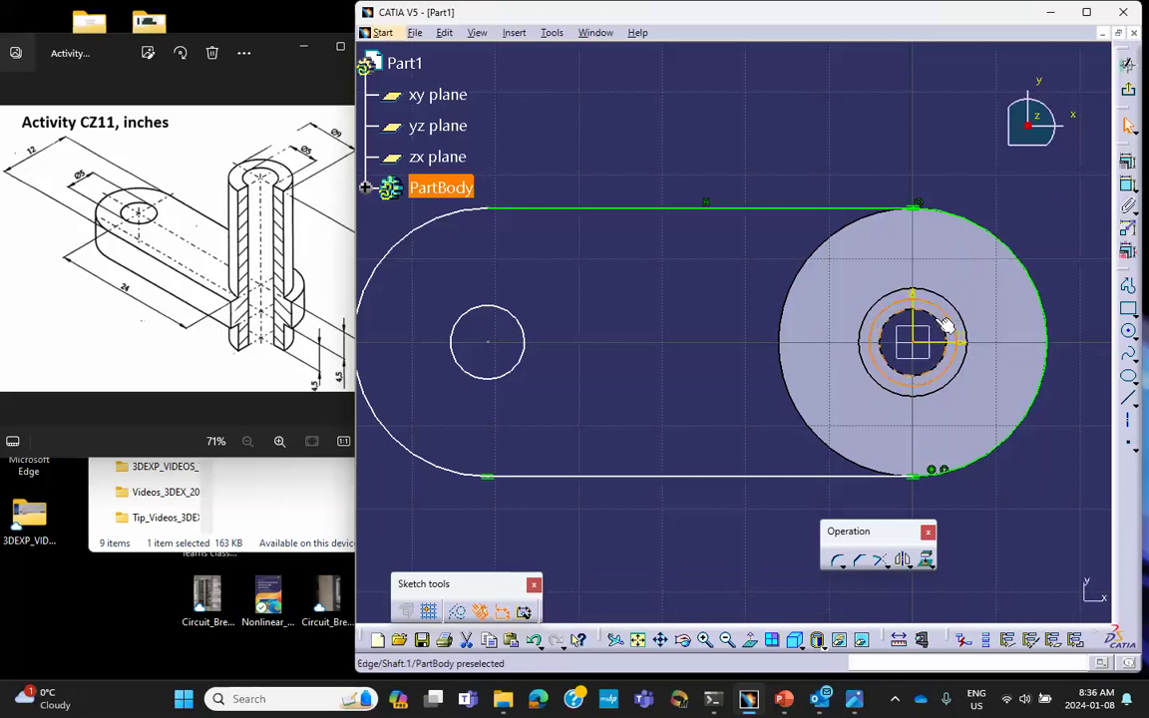
# Constrain the circle at the origin to be coincident with the tube's bore edge and exit the sketch
pyautogui.click(945, 326)
pyautogui.click(1127, 161)
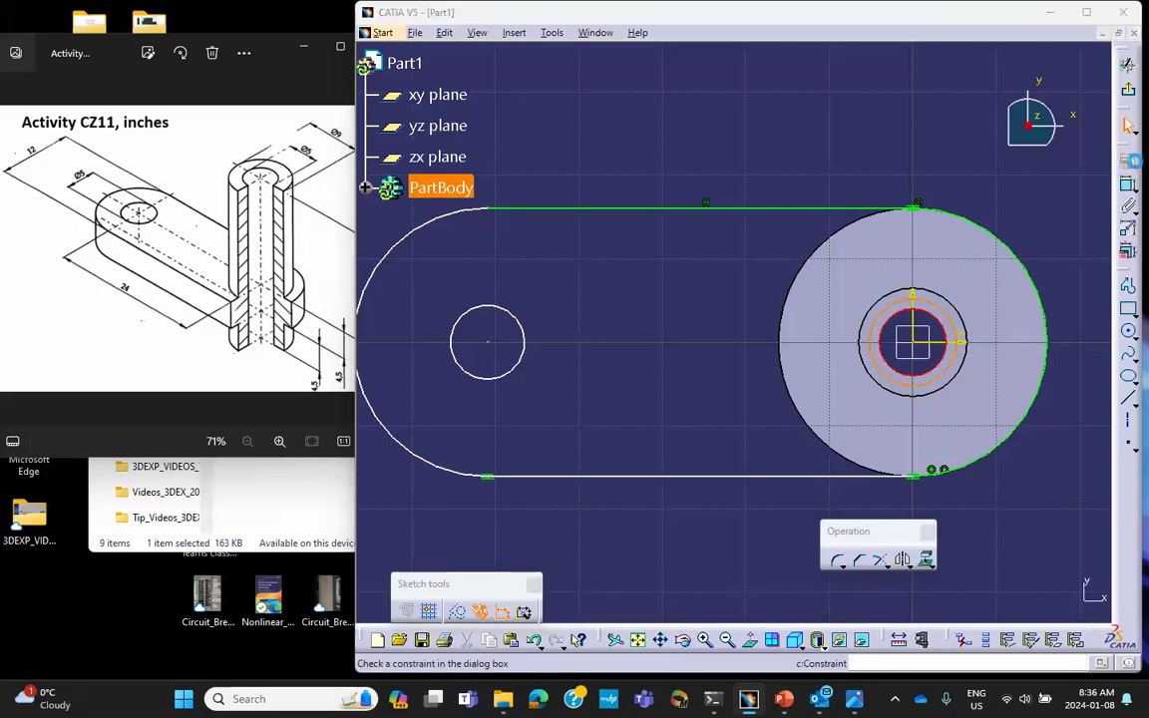
pyautogui.click(1018, 371)
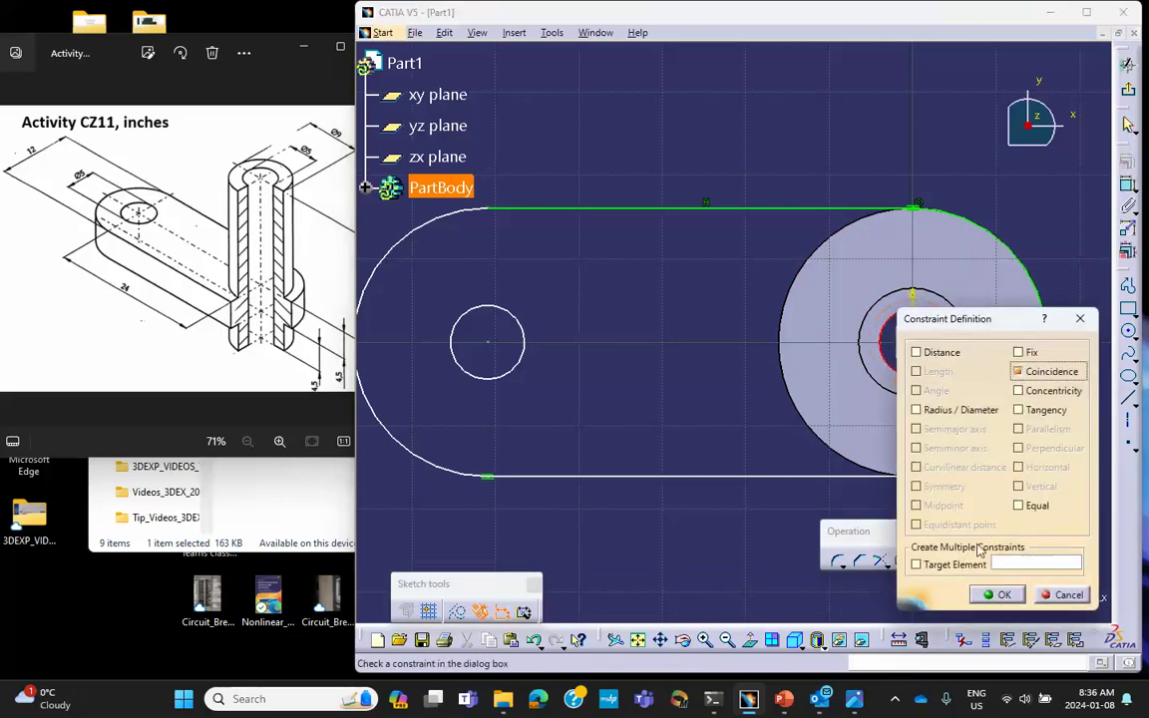
pyautogui.click(1000, 593)
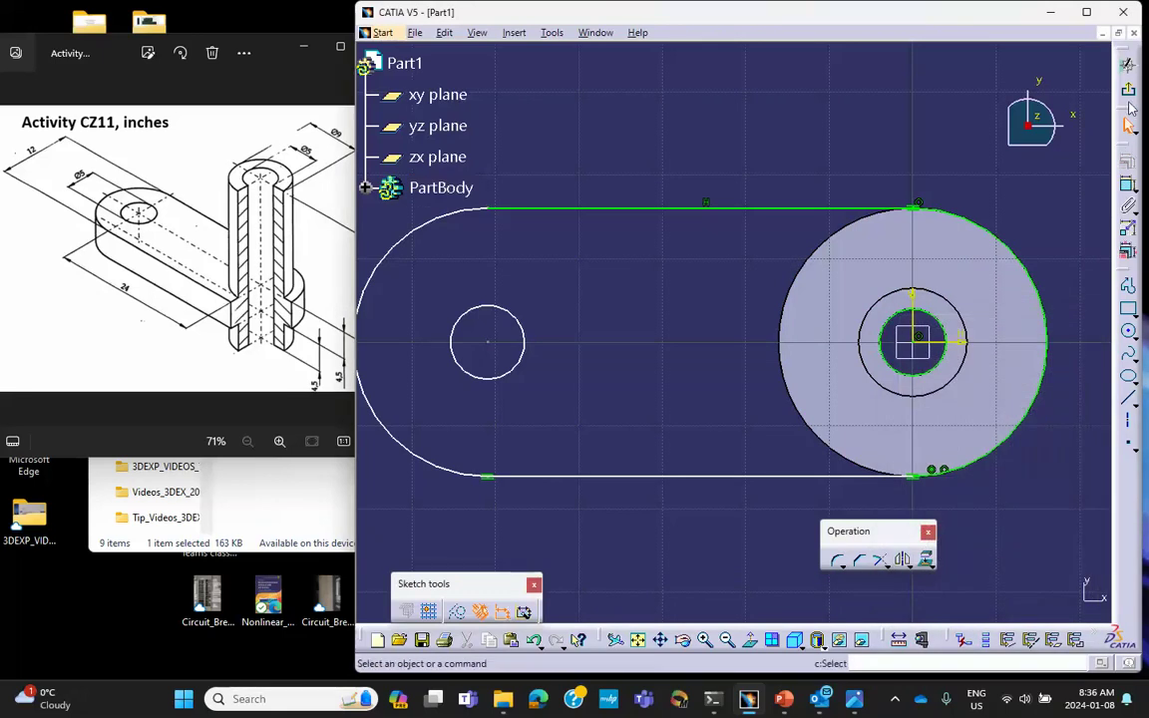
pyautogui.click(1127, 64)
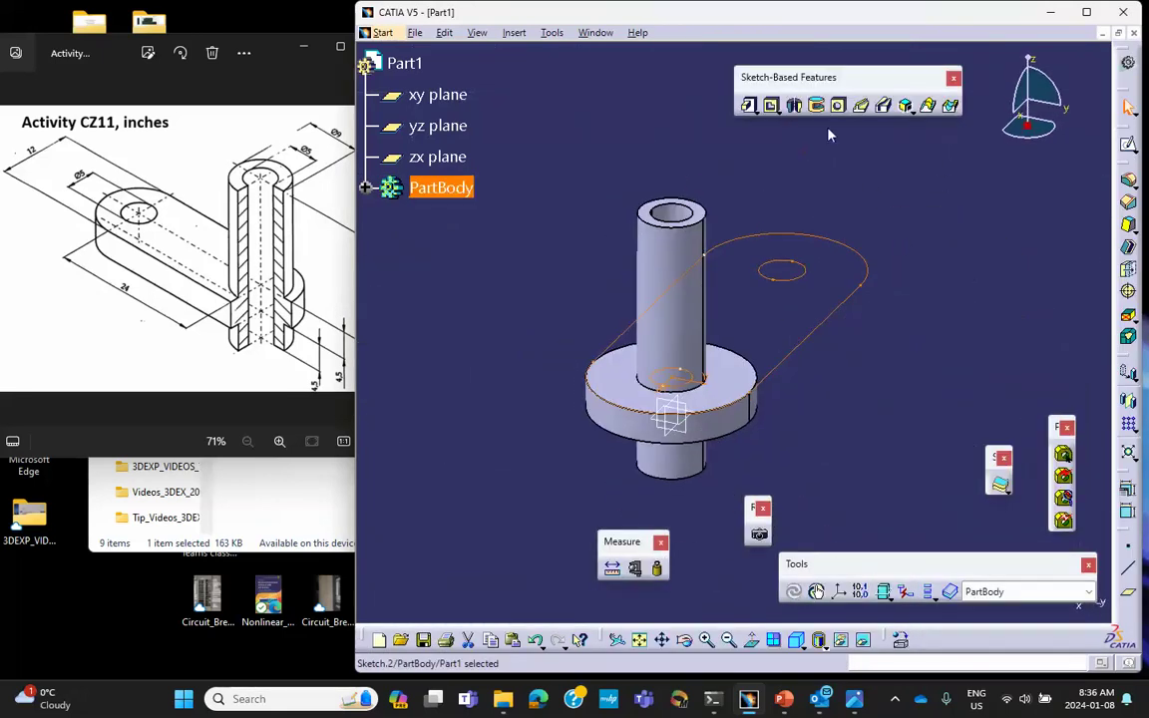
# Pad the slot-shaped arm sketch with an Up to plane limit at the flange's lower face
pyautogui.click(748, 106)
pyautogui.click(1027, 368)
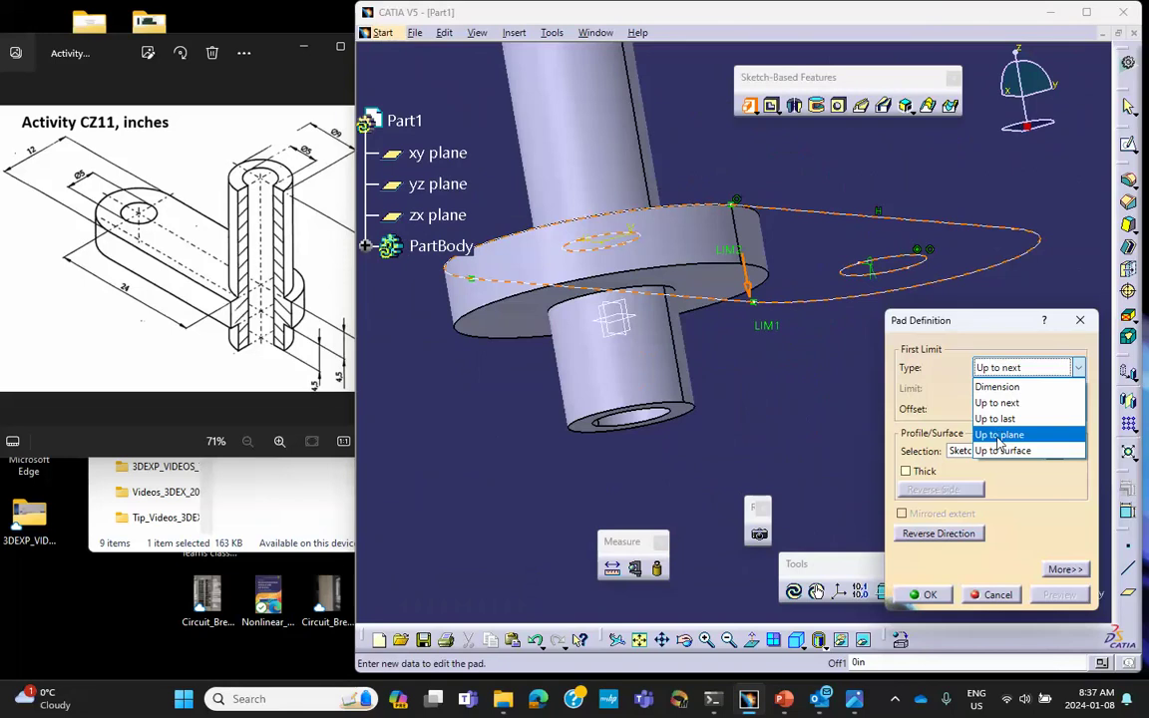
pyautogui.click(999, 436)
pyautogui.click(726, 298)
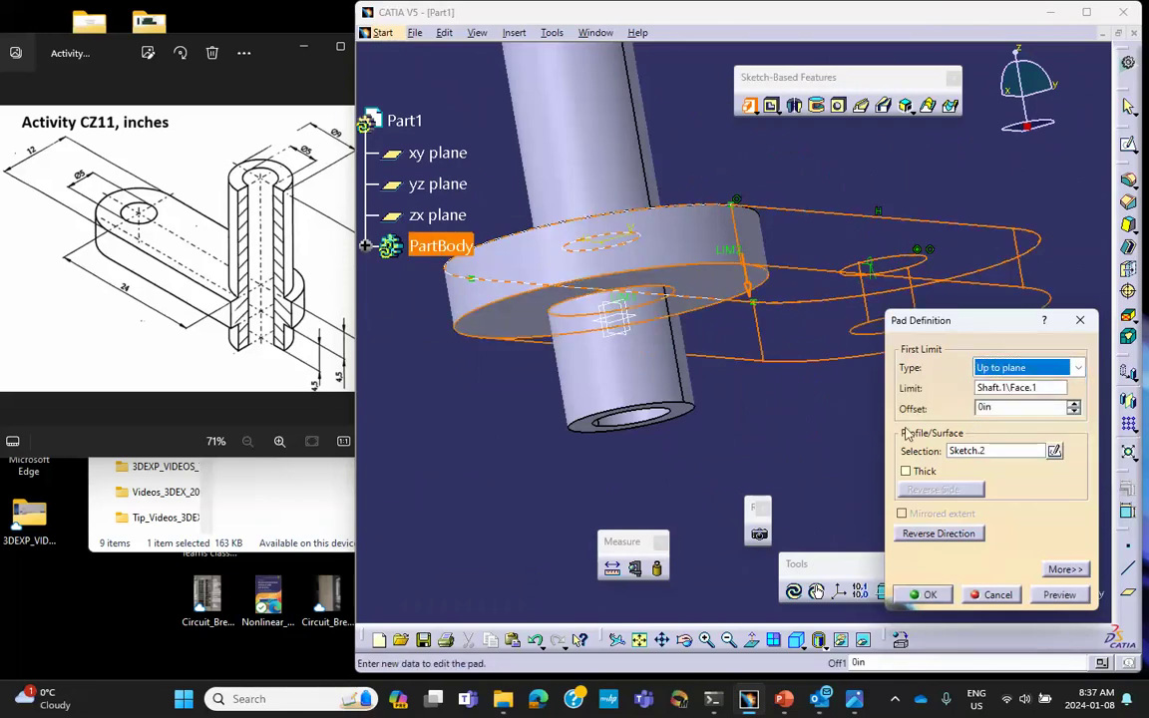
pyautogui.moveTo(698, 177); pyautogui.dragTo(708, 226, button='middle')
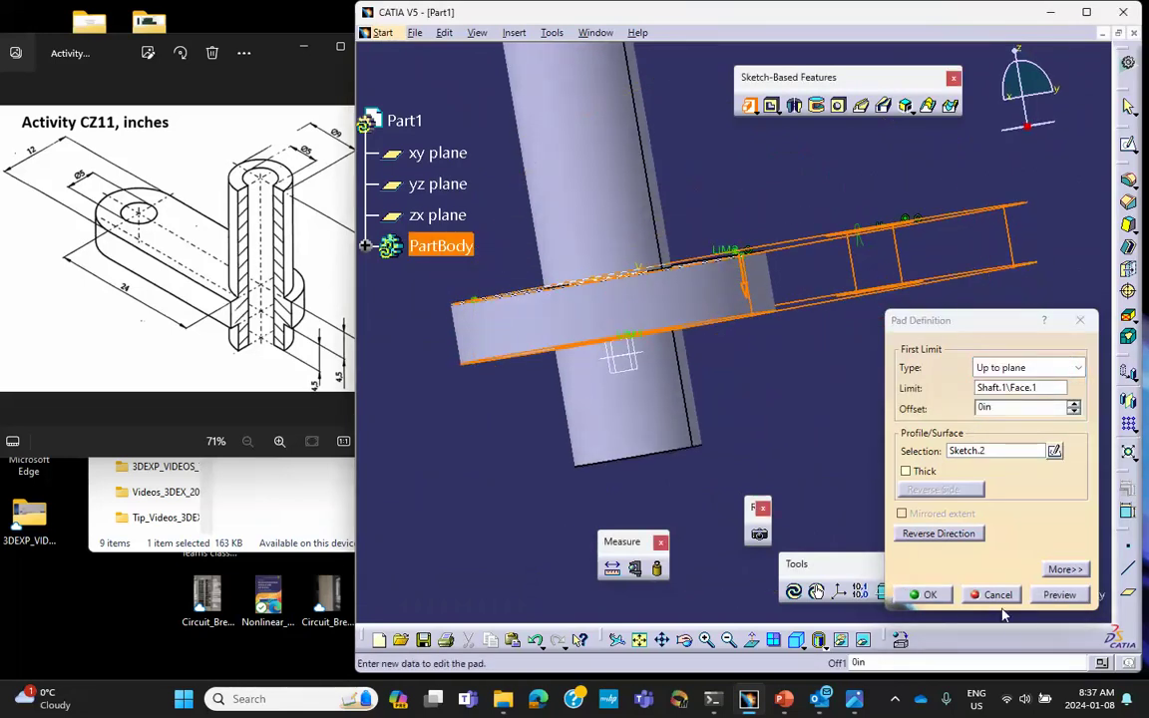
pyautogui.click(930, 594)
pyautogui.moveTo(785, 452); pyautogui.dragTo(839, 398, button='middle')
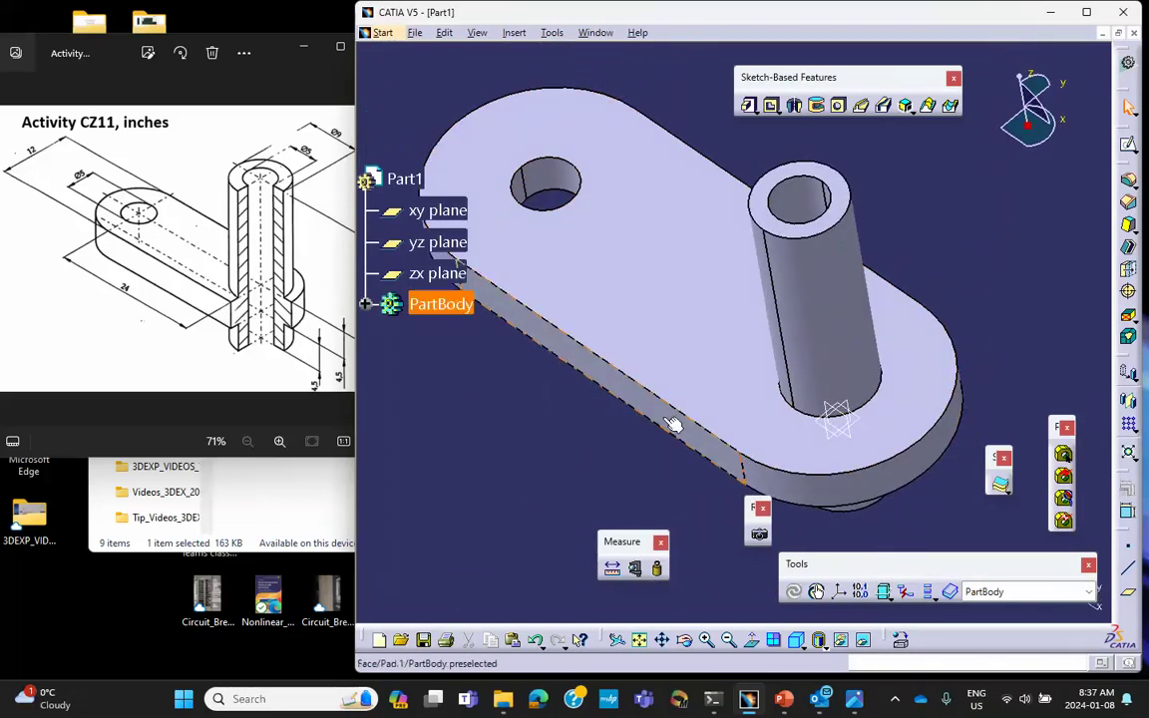
pyautogui.moveTo(672, 418); pyautogui.dragTo(784, 327, button='middle')
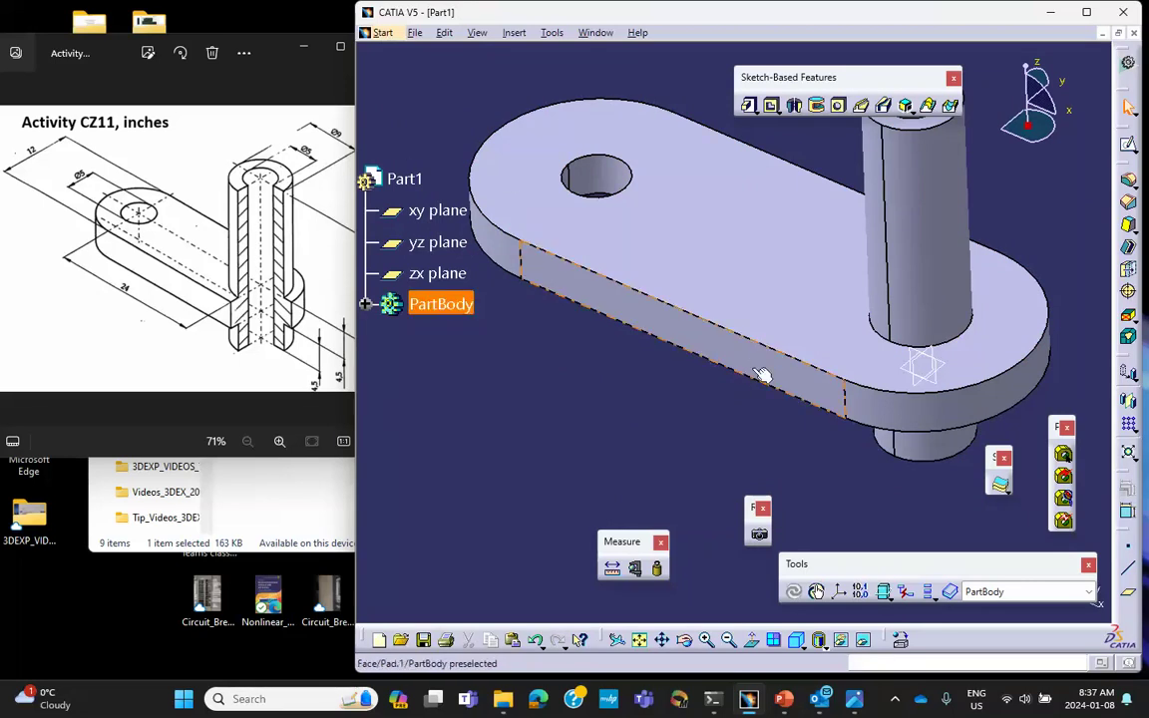
pyautogui.click(669, 420)
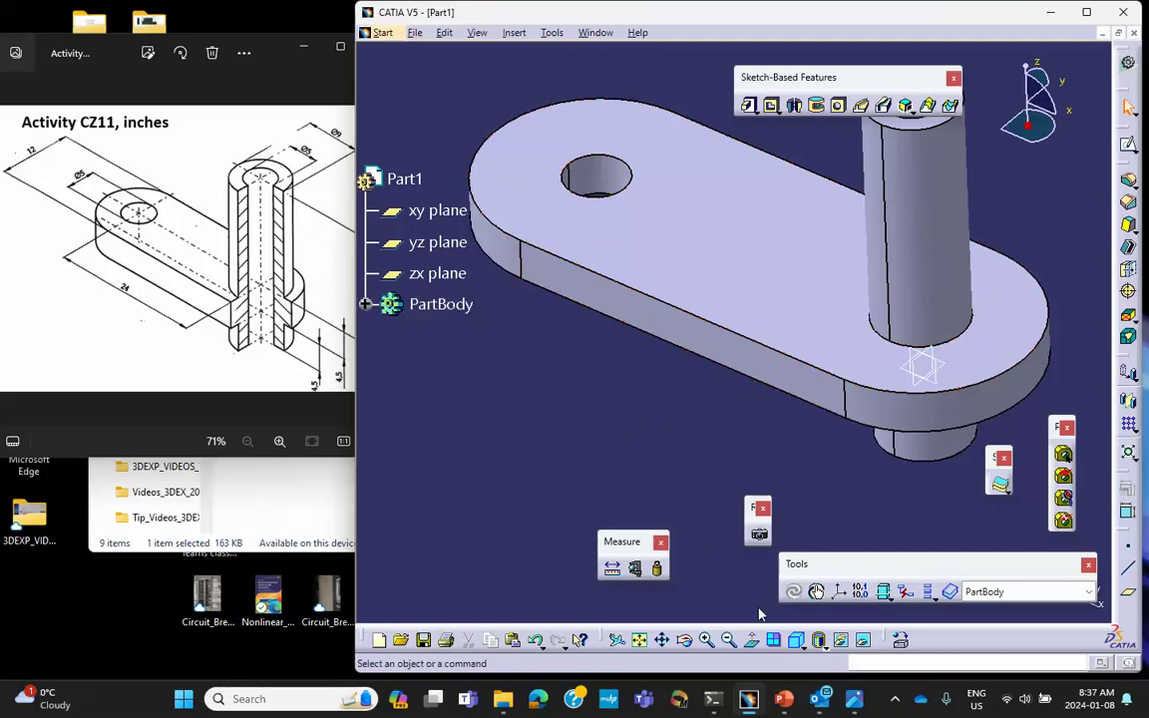
pyautogui.click(894, 701)
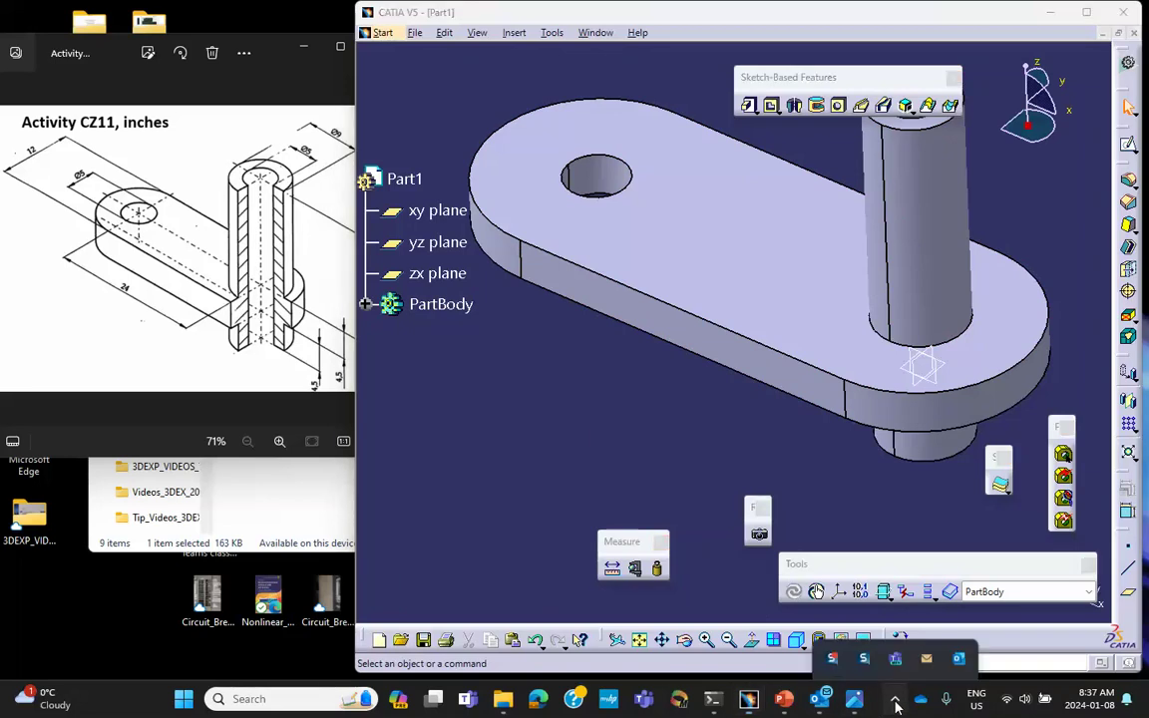